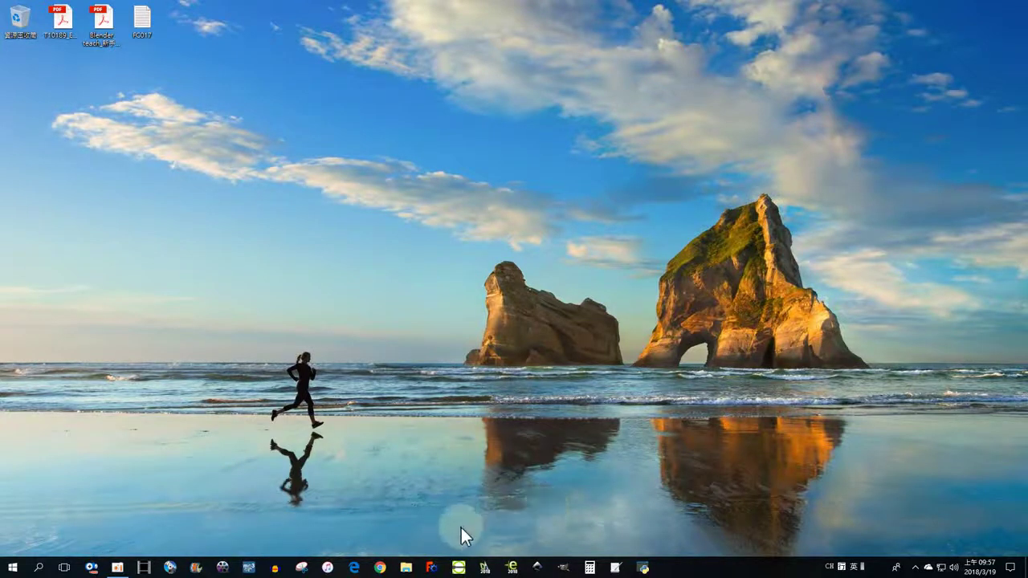
# Launch FreeCAD from the taskbar and create a new blank document
pyautogui.click(431, 571)
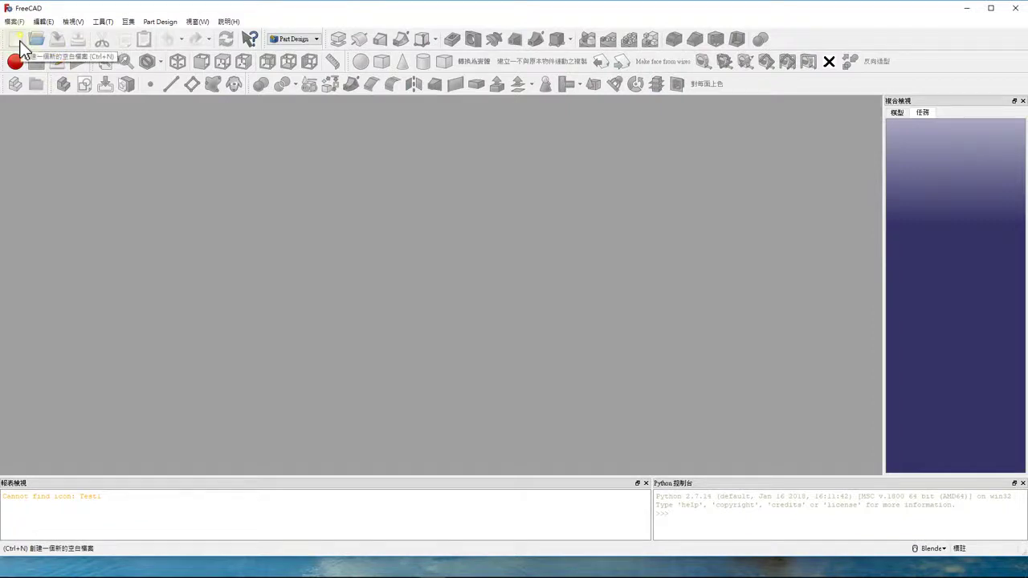
pyautogui.click(21, 46)
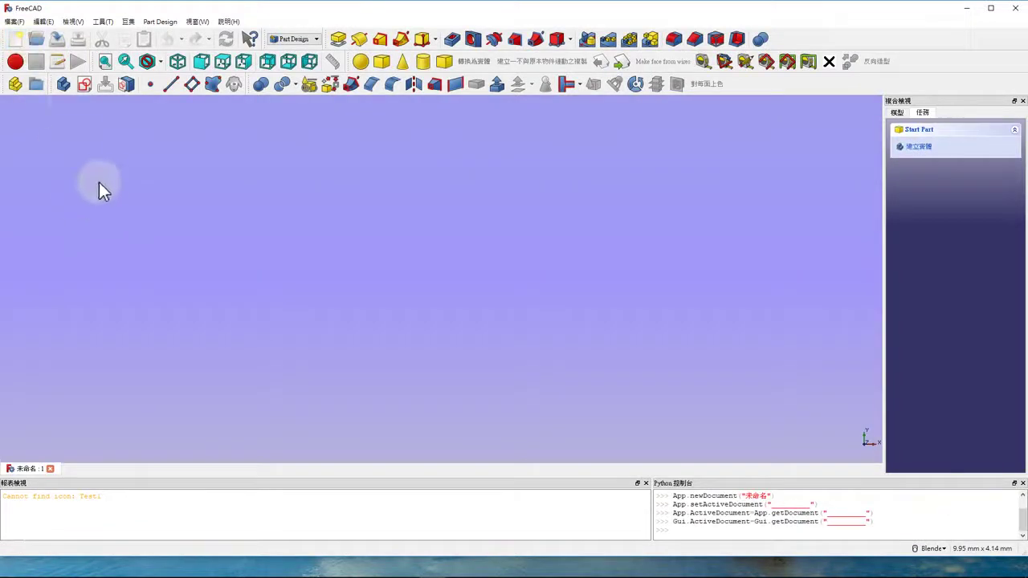
# Create a body and open a new empty sketch on the XY_Plane
pyautogui.click(84, 88)
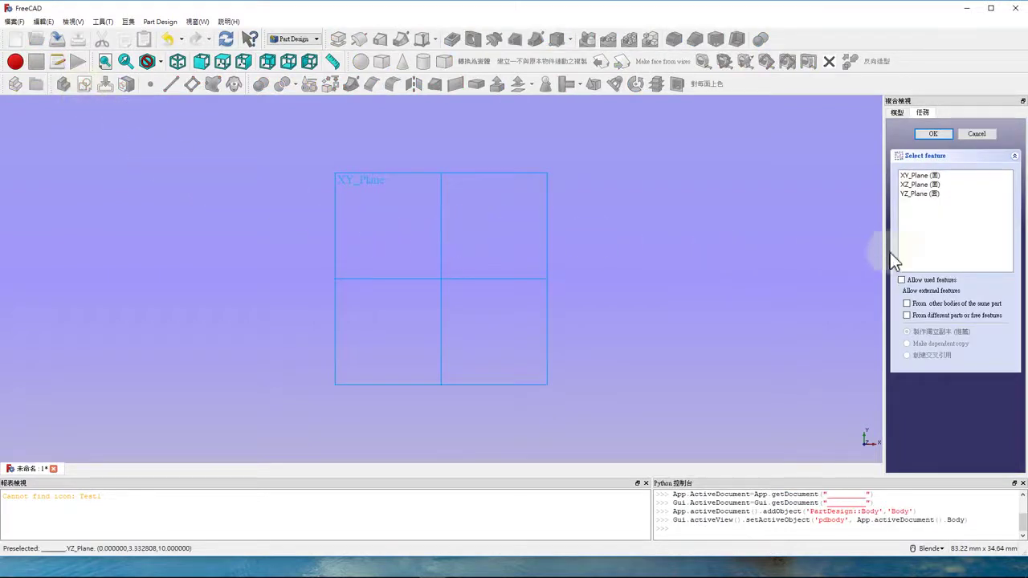
pyautogui.click(915, 175)
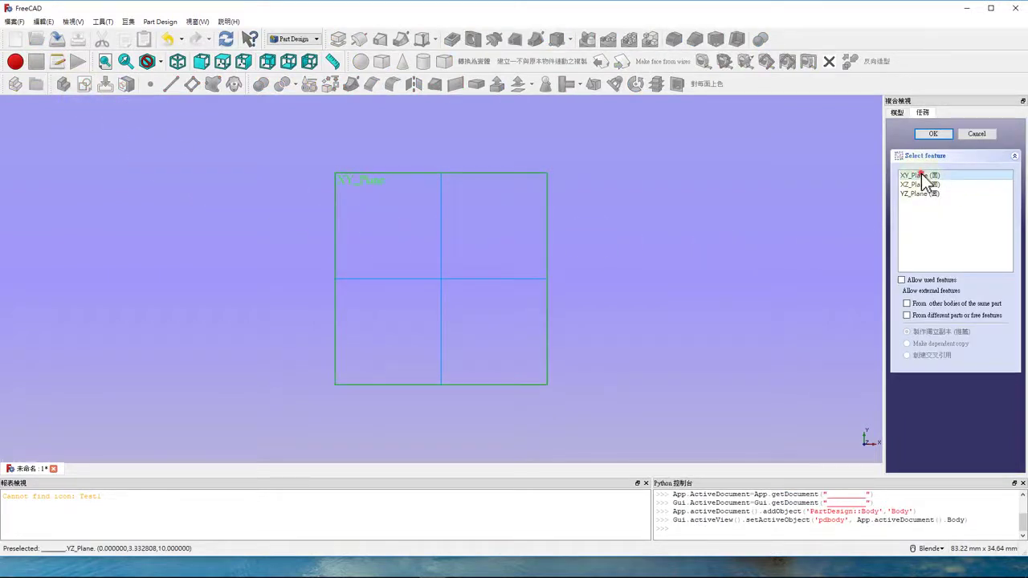
pyautogui.click(933, 133)
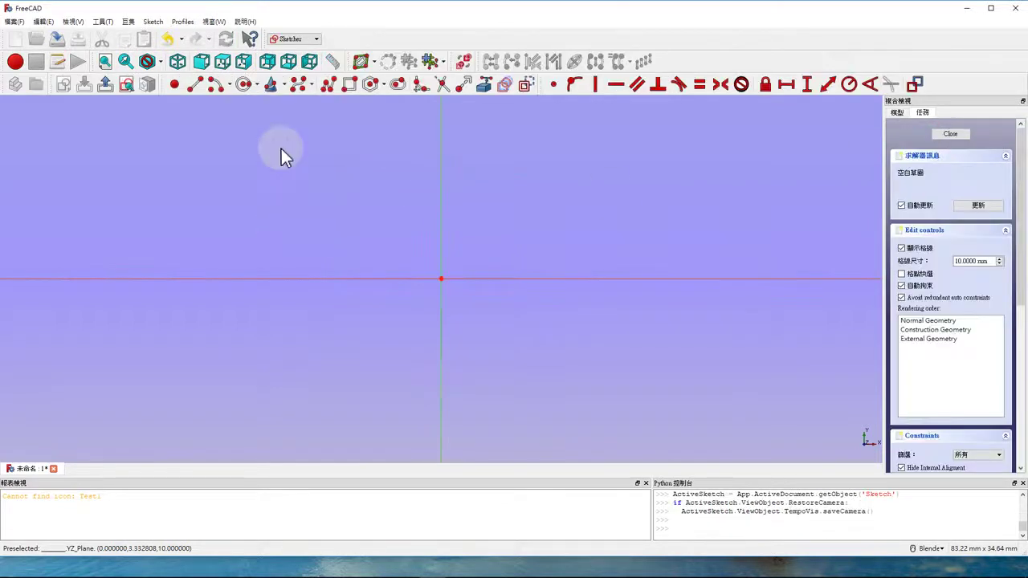
# Place four sketch points forming the corners of a small square above-left of the origin
pyautogui.click(175, 85)
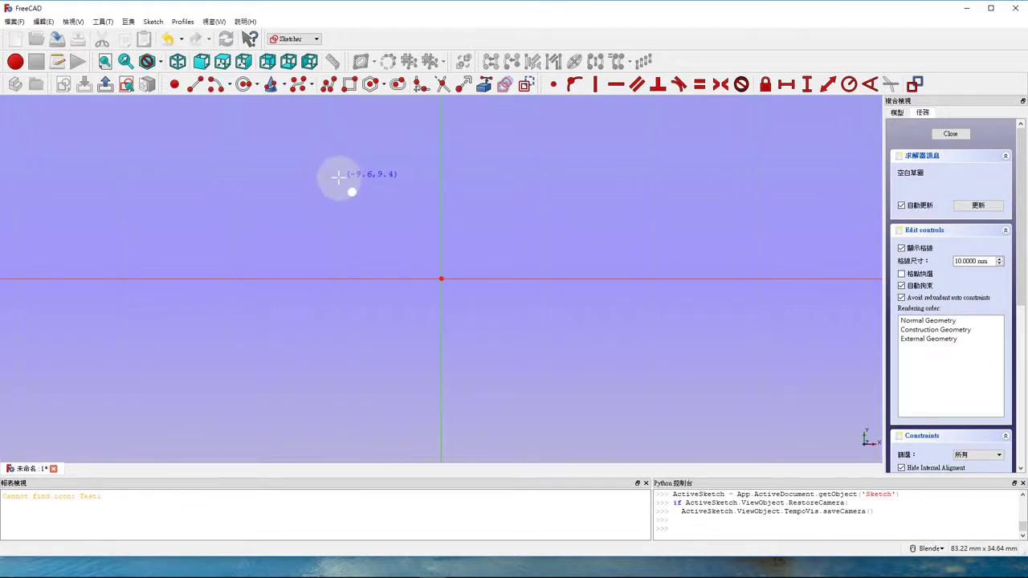
pyautogui.click(335, 172)
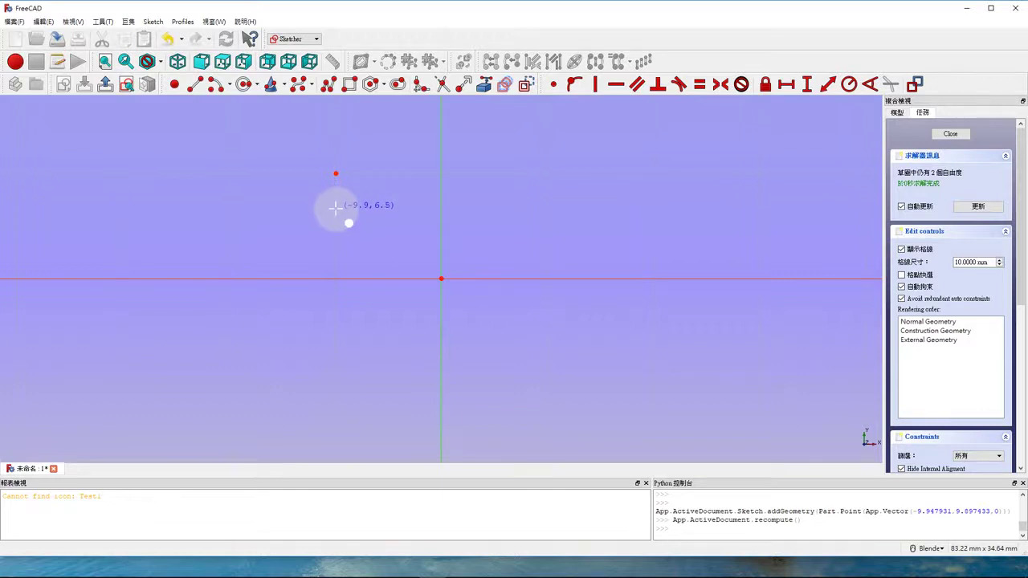
pyautogui.click(335, 210)
pyautogui.click(365, 211)
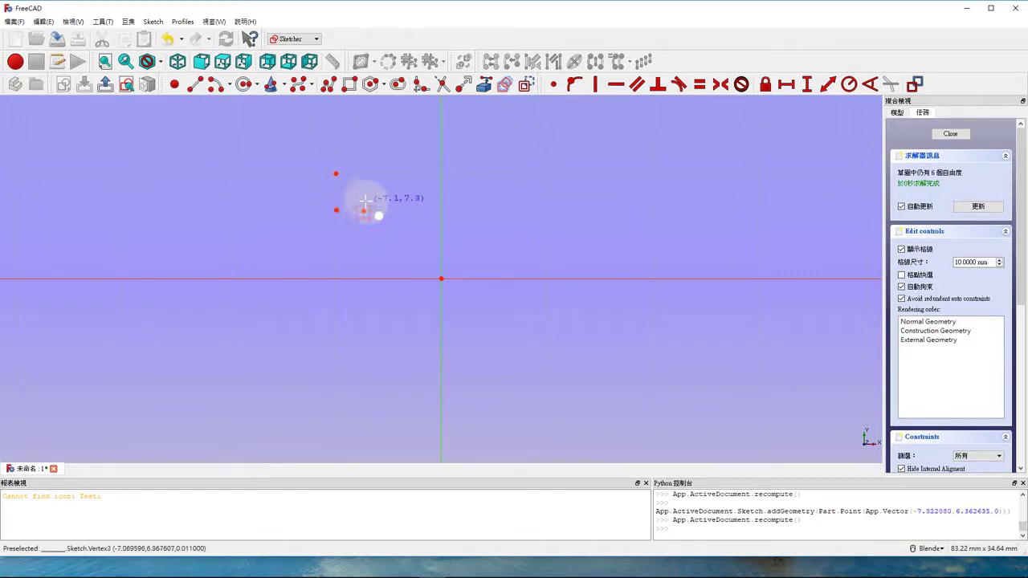
pyautogui.click(365, 172)
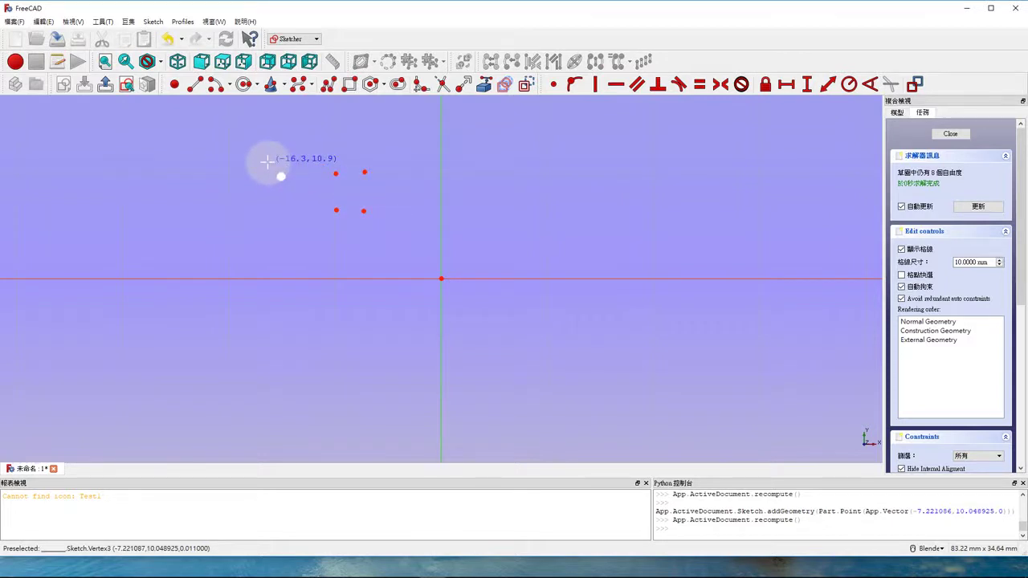
pyautogui.click(195, 85)
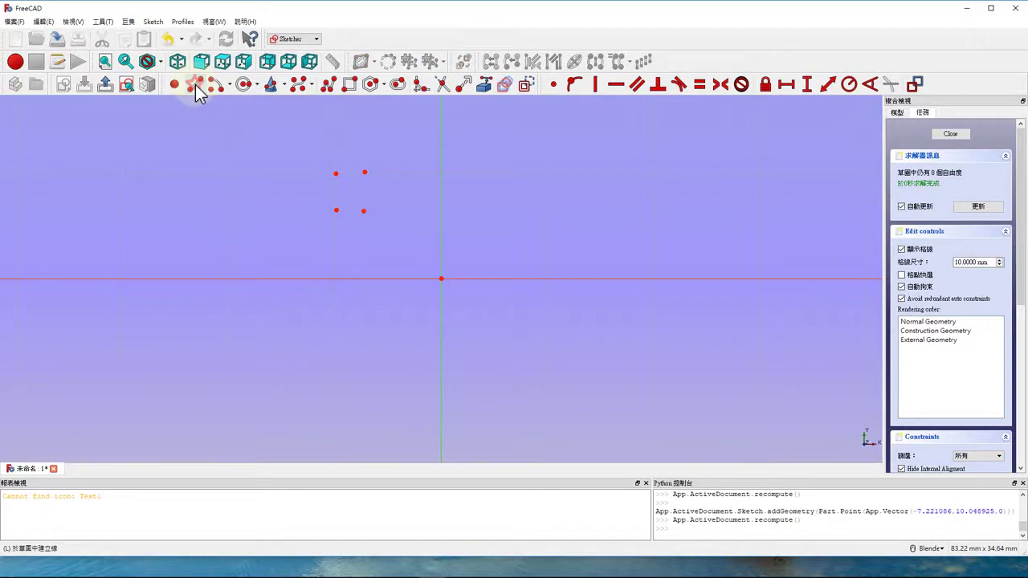
# Draw two short parallel diagonal lines rising to the right, right of the vertical axis
pyautogui.click(484, 215)
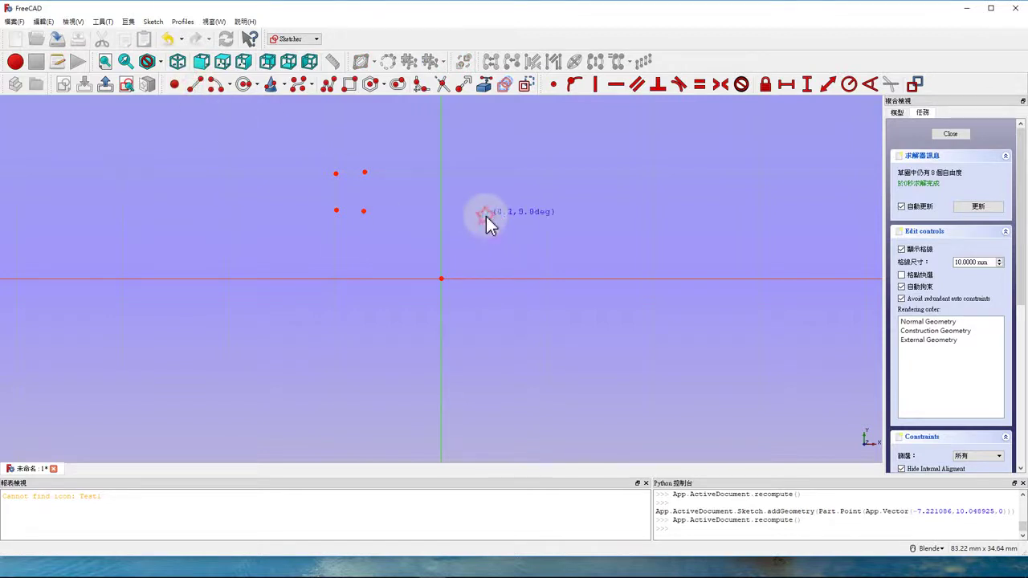
pyautogui.click(536, 182)
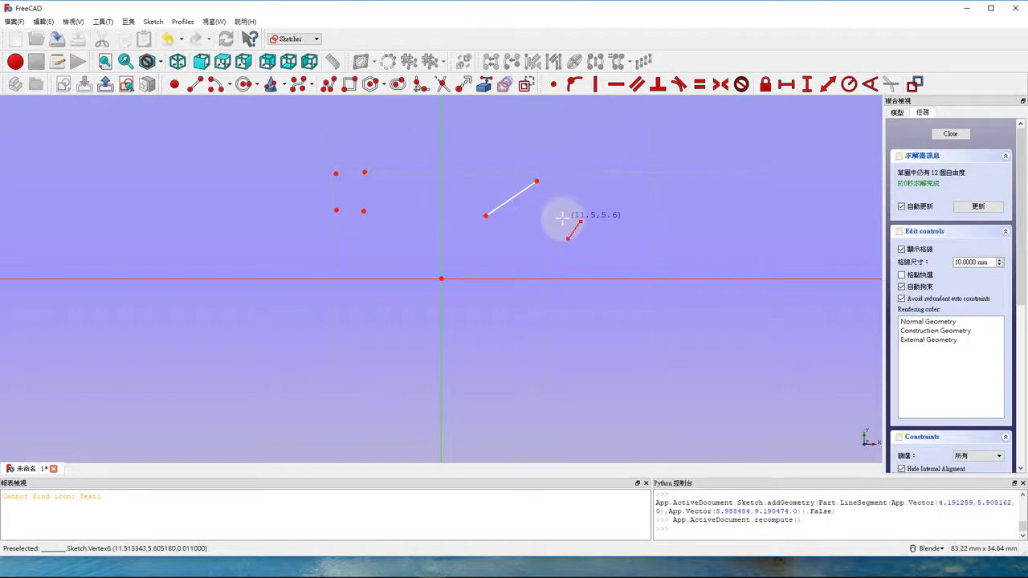
pyautogui.click(565, 217)
pyautogui.click(606, 185)
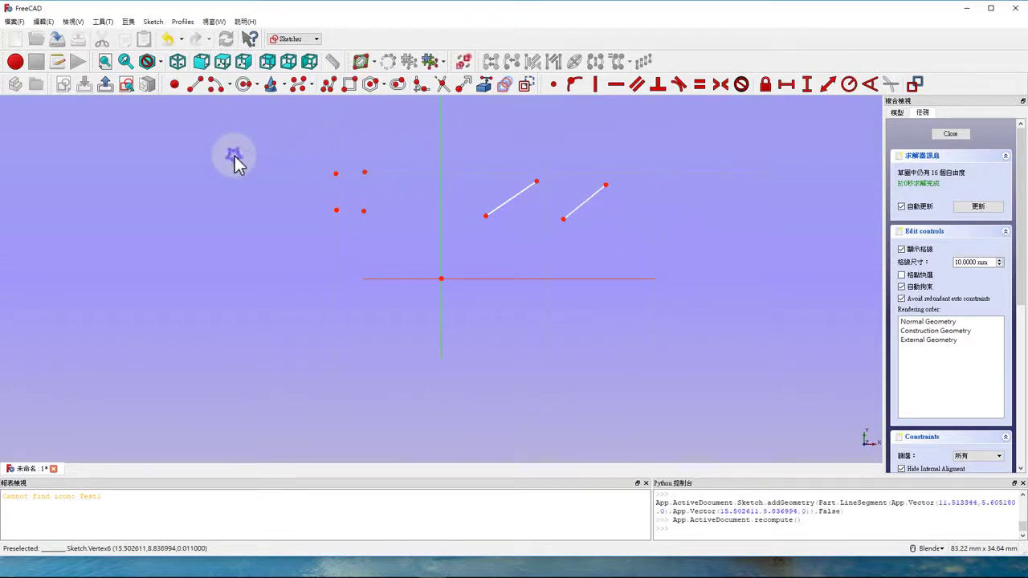
pyautogui.click(228, 87)
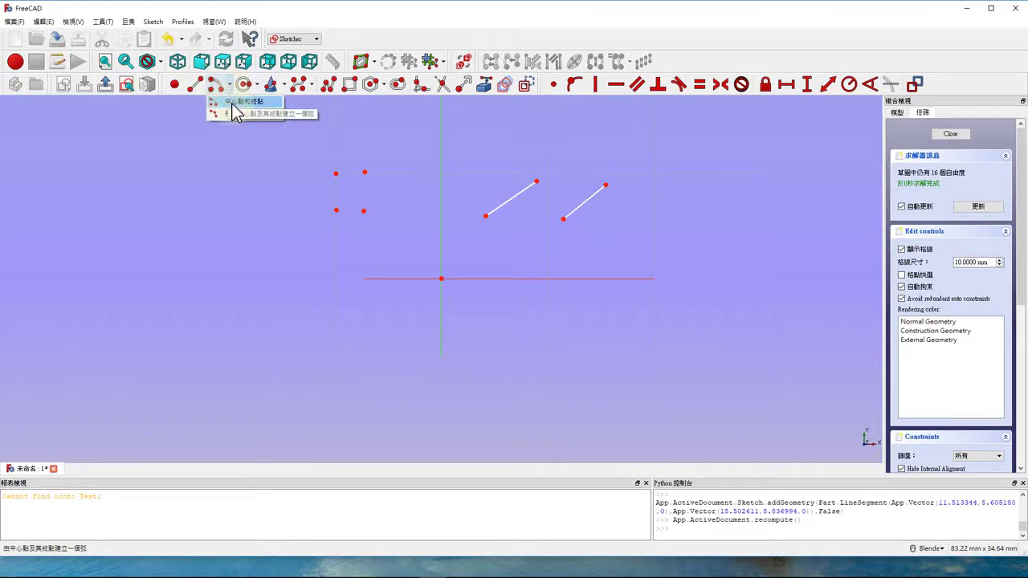
# Draw three centre-and-endpoint arcs: around the origin, on the right line's upper end, and lower right
pyautogui.click(232, 103)
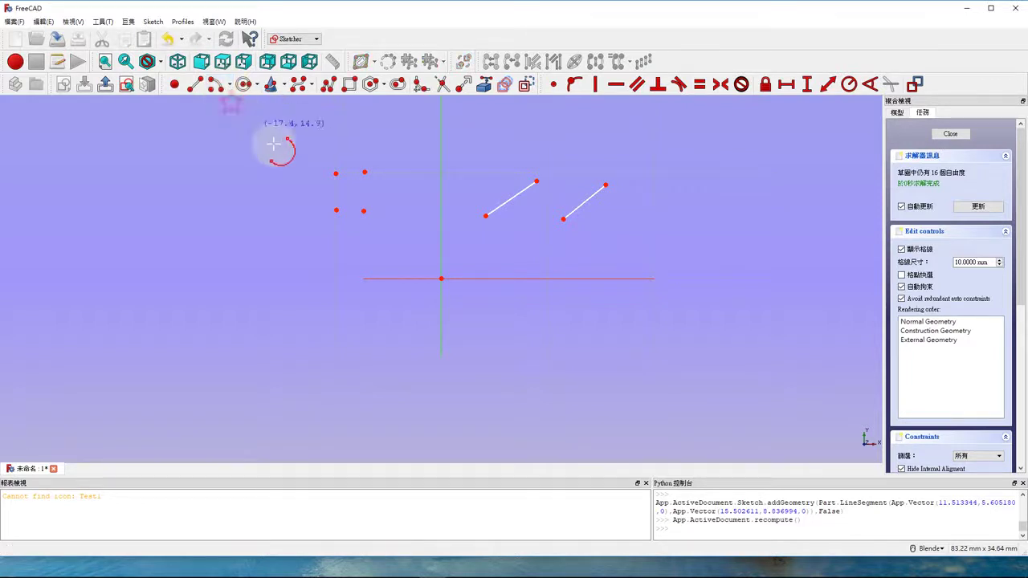
pyautogui.click(441, 279)
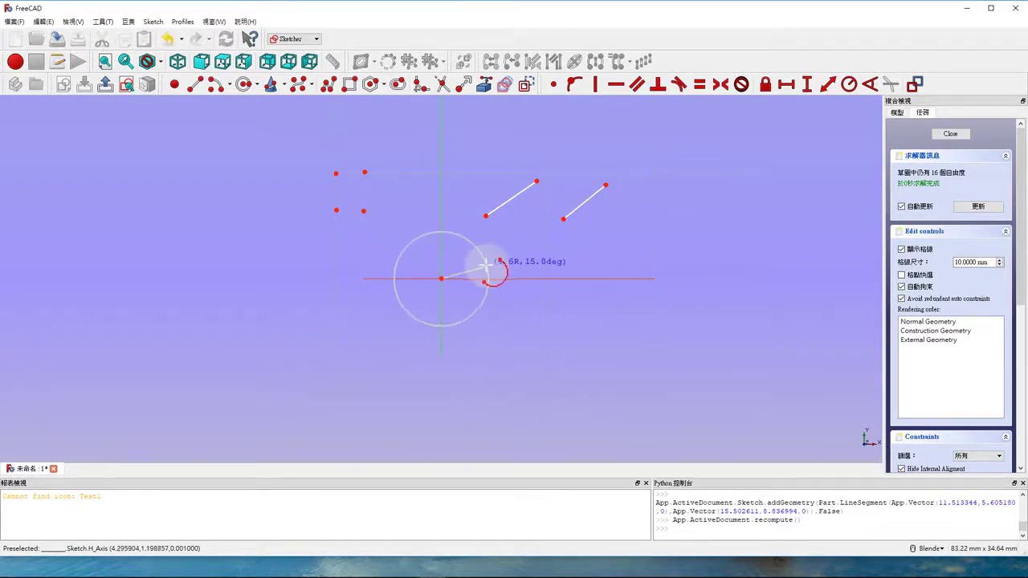
pyautogui.click(482, 265)
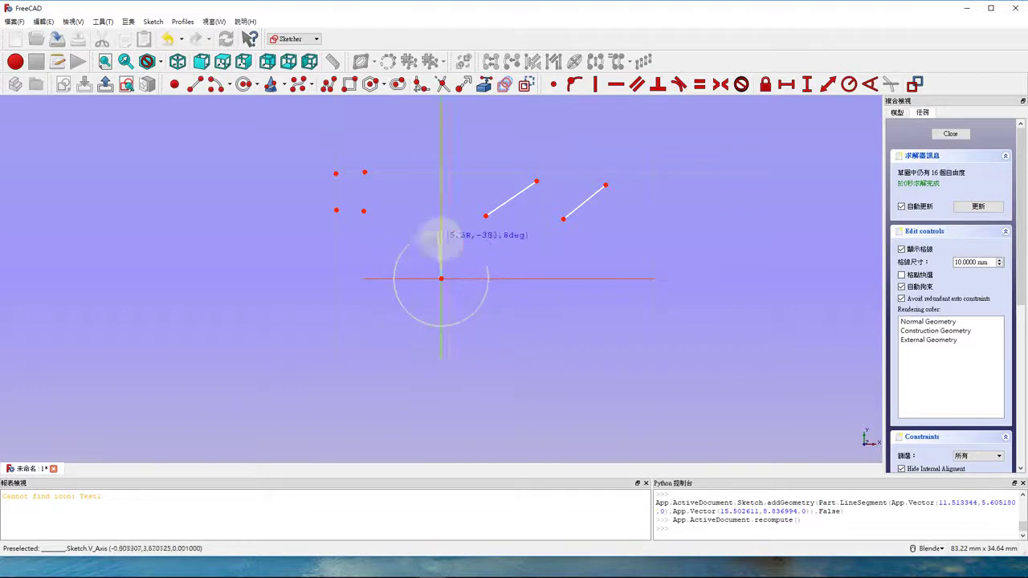
pyautogui.click(440, 236)
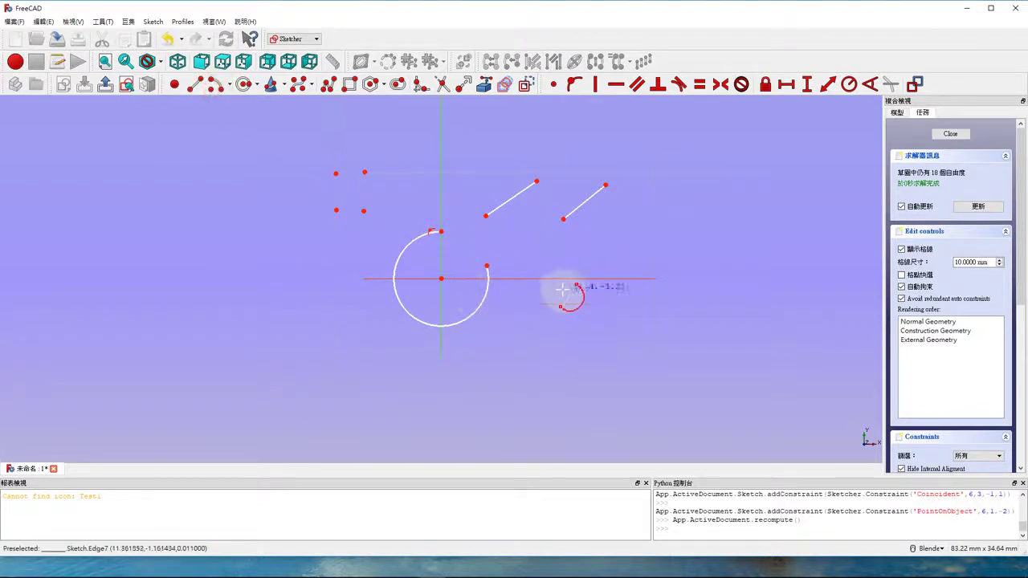
pyautogui.click(606, 185)
pyautogui.click(665, 187)
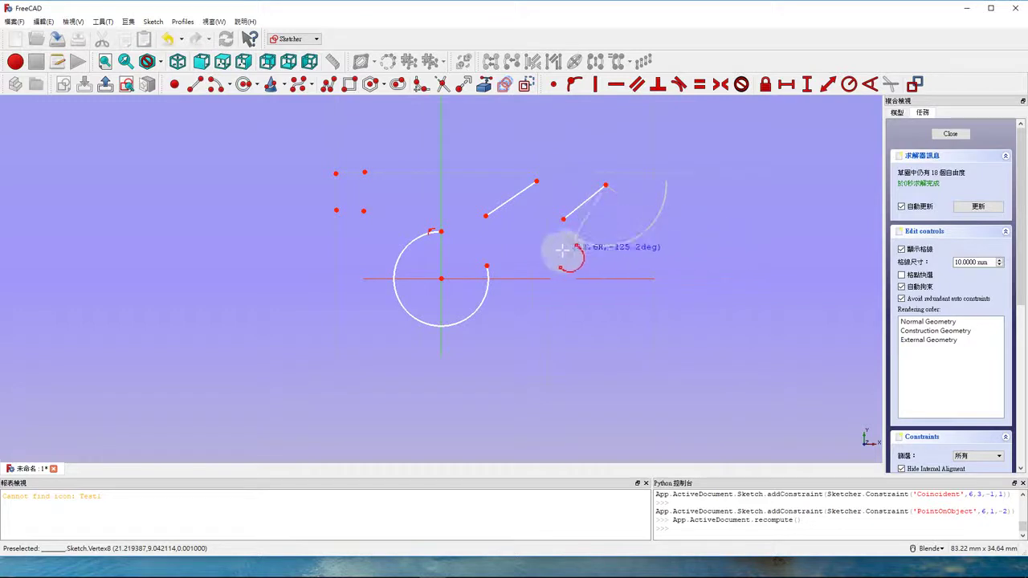
pyautogui.click(608, 129)
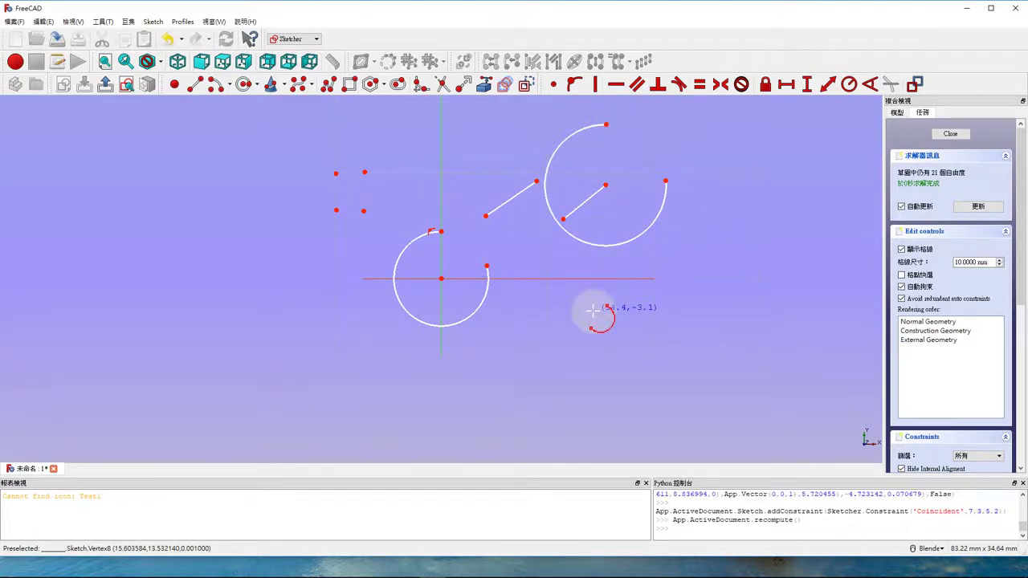
pyautogui.click(626, 347)
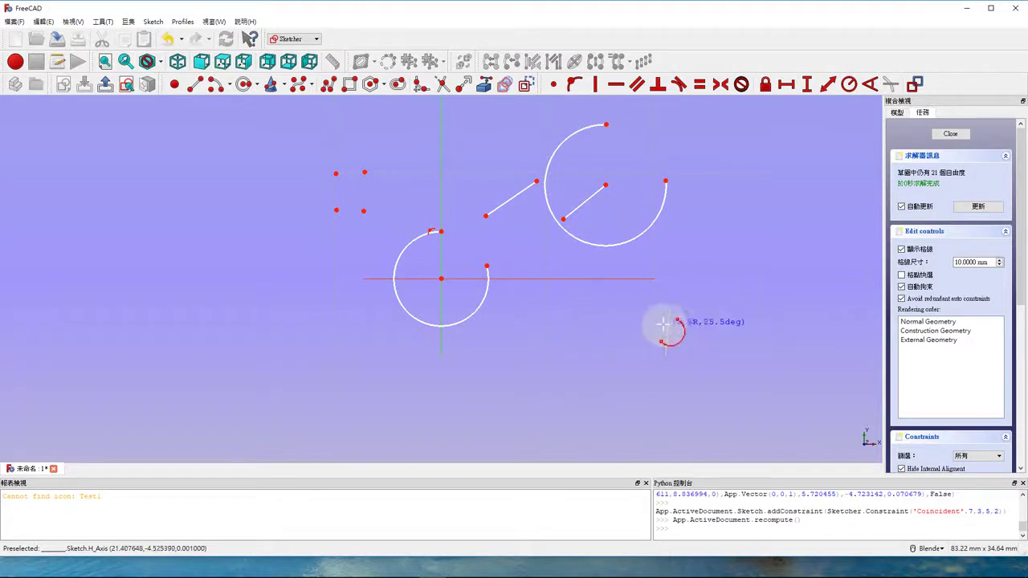
pyautogui.click(674, 347)
pyautogui.click(622, 393)
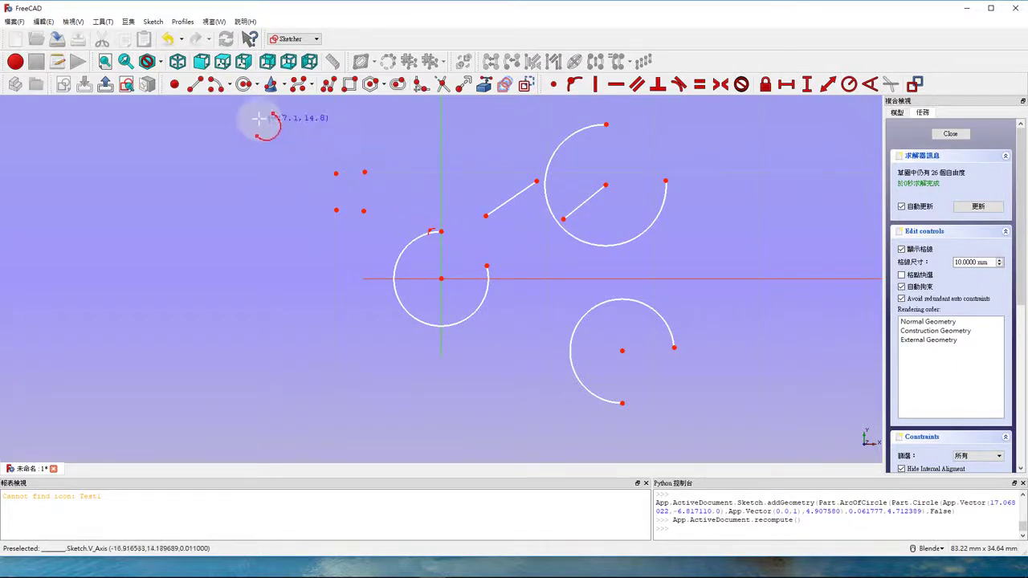
pyautogui.click(257, 85)
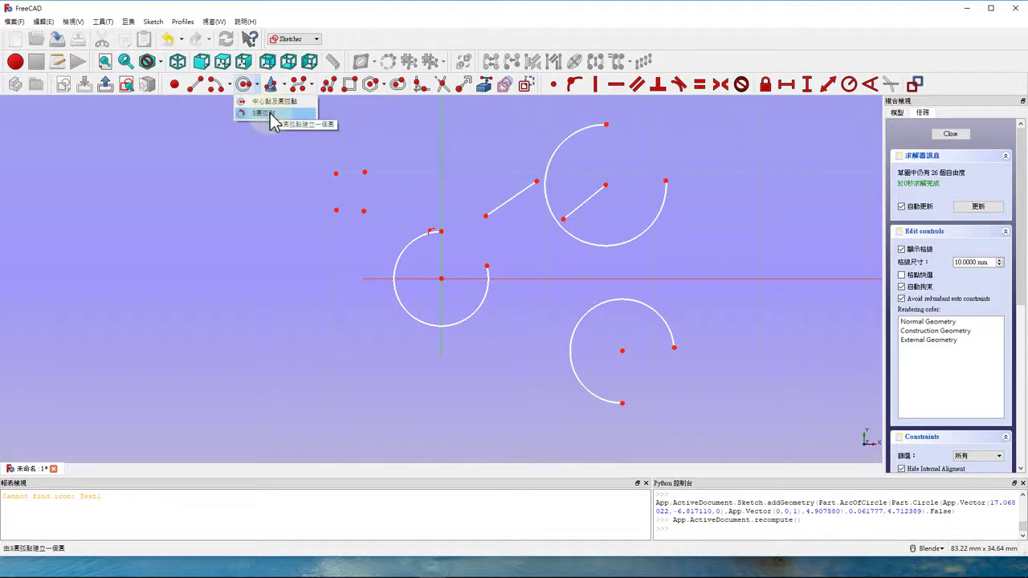
# Draw a three-point arc through the square's top two points, then drag its centre to reposition it
pyautogui.click(230, 84)
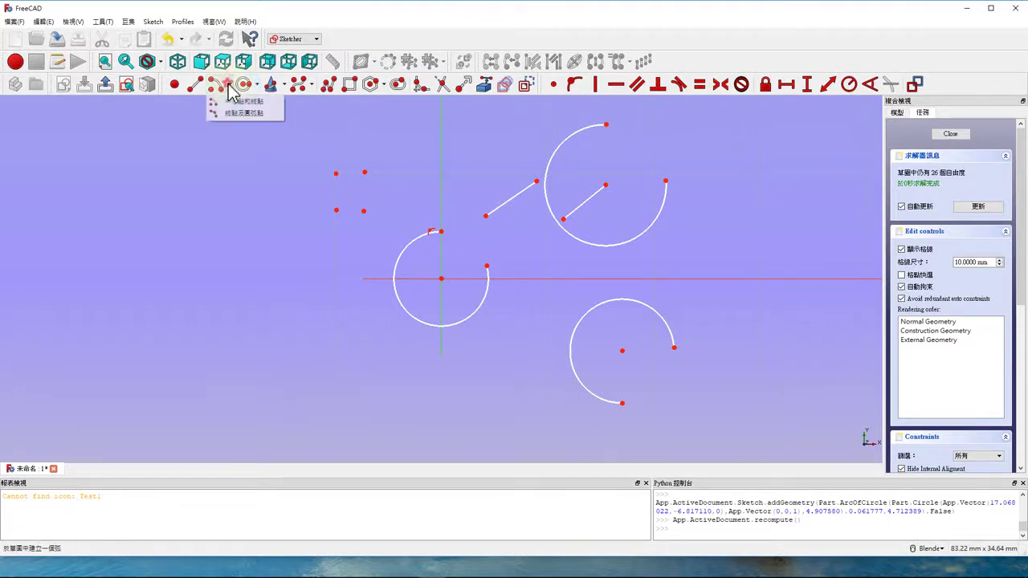
pyautogui.click(234, 113)
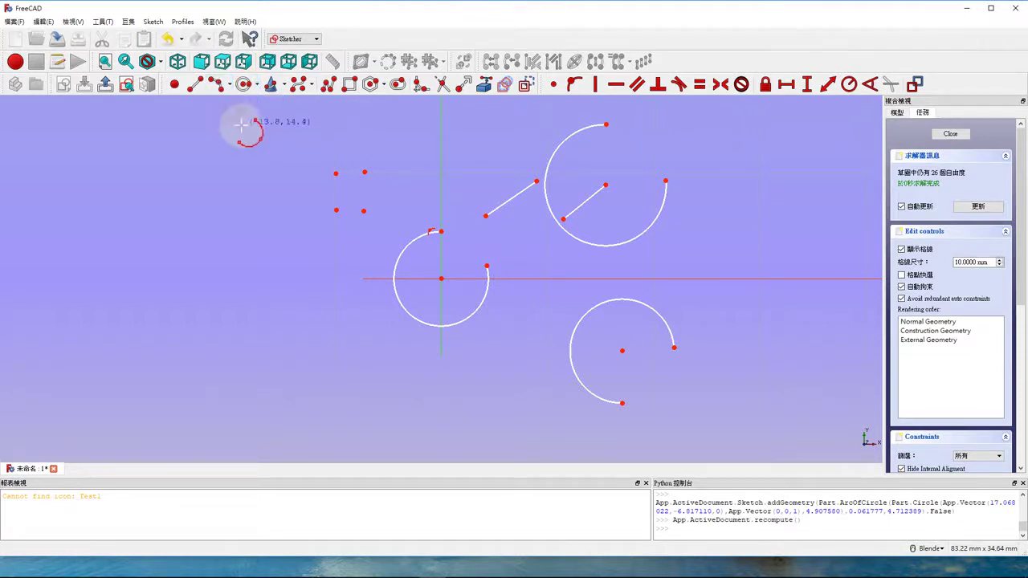
pyautogui.click(336, 173)
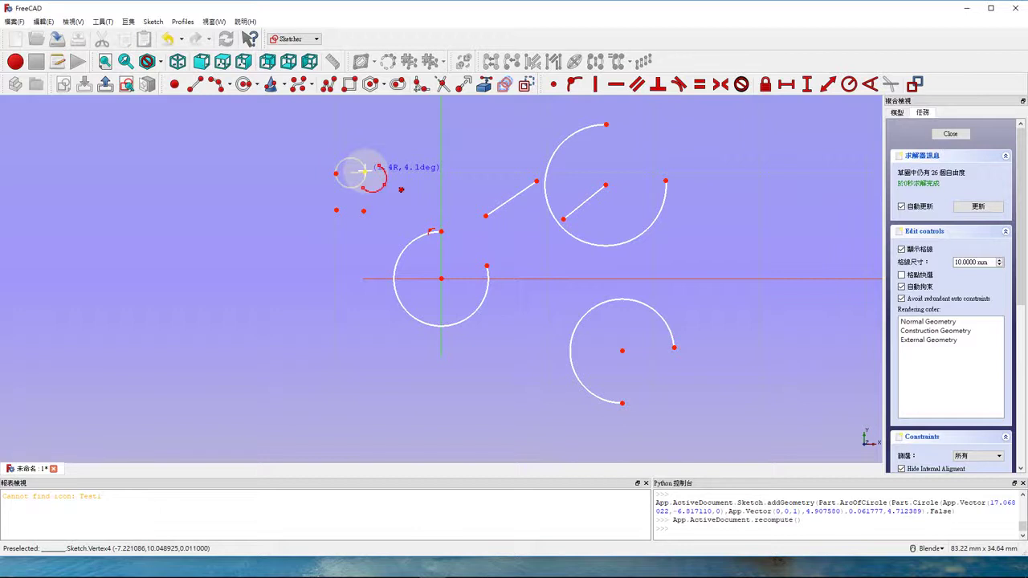
pyautogui.click(365, 171)
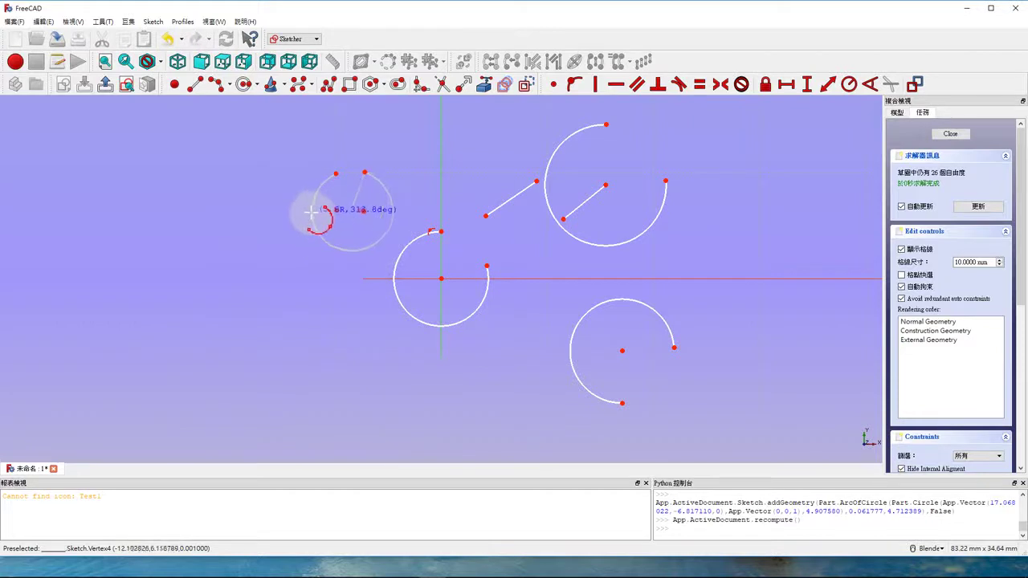
pyautogui.click(312, 215)
pyautogui.rightClick(319, 154)
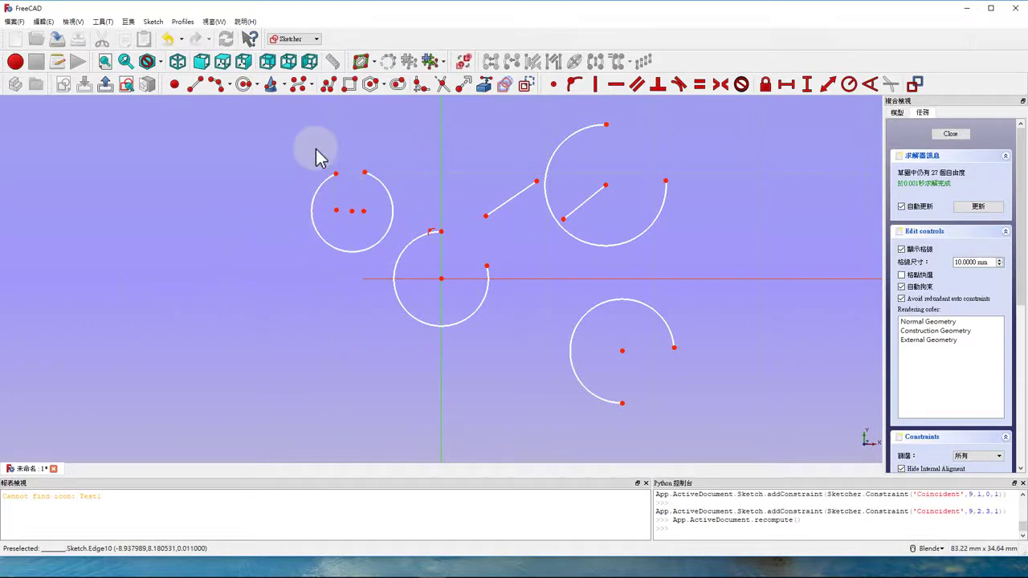
pyautogui.moveTo(352, 211)
pyautogui.mouseDown()
pyautogui.moveTo(347, 233)
pyautogui.moveTo(346, 220)
pyautogui.mouseUp()
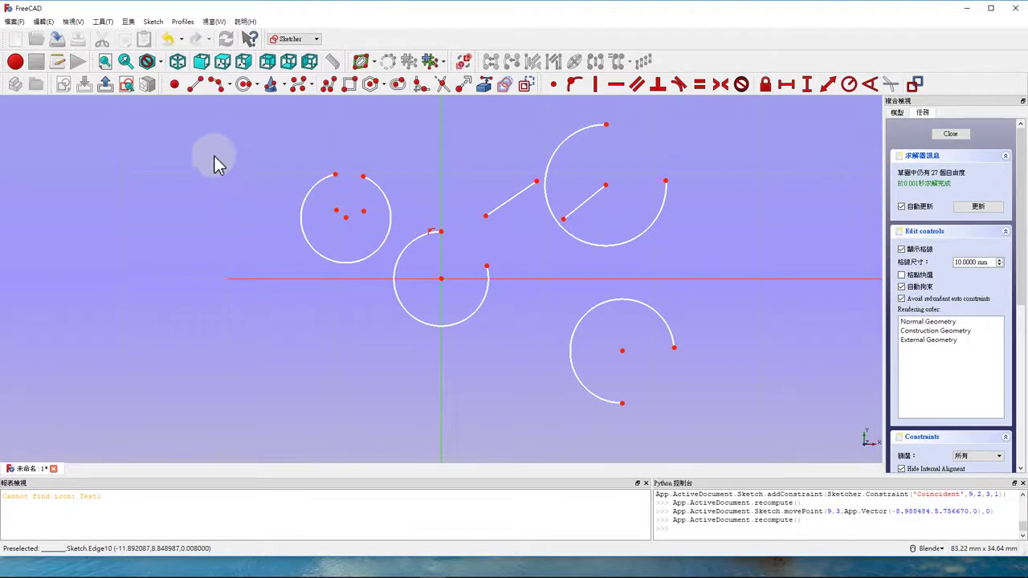
pyautogui.click(258, 85)
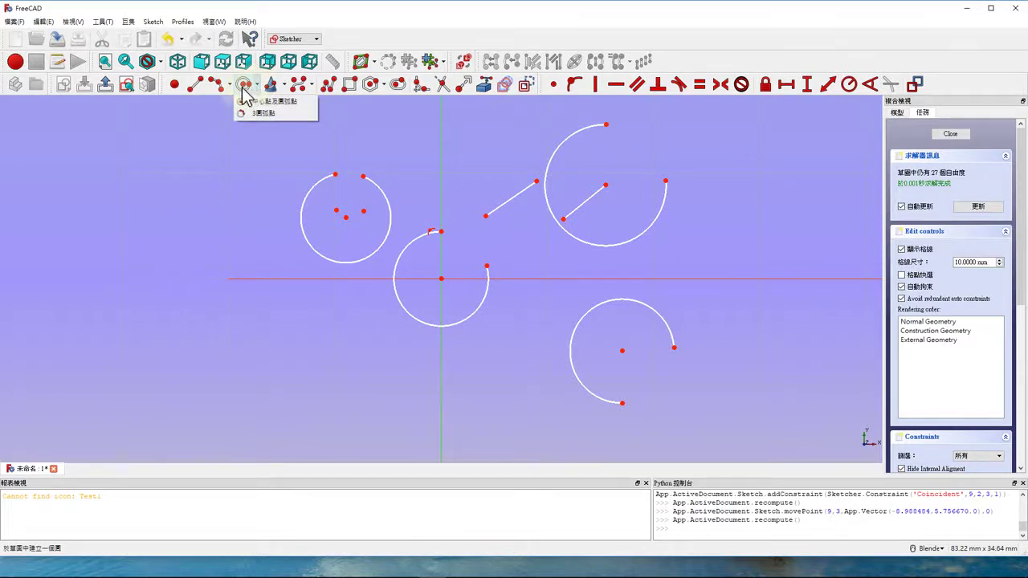
# Draw a small circle centred on the origin, inside the origin arc
pyautogui.click(245, 86)
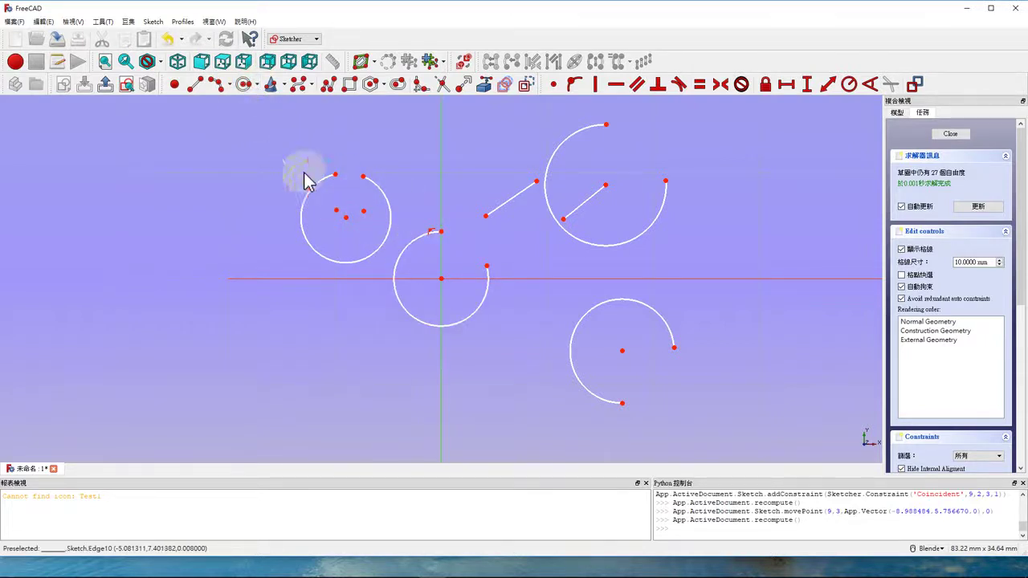
pyautogui.click(245, 85)
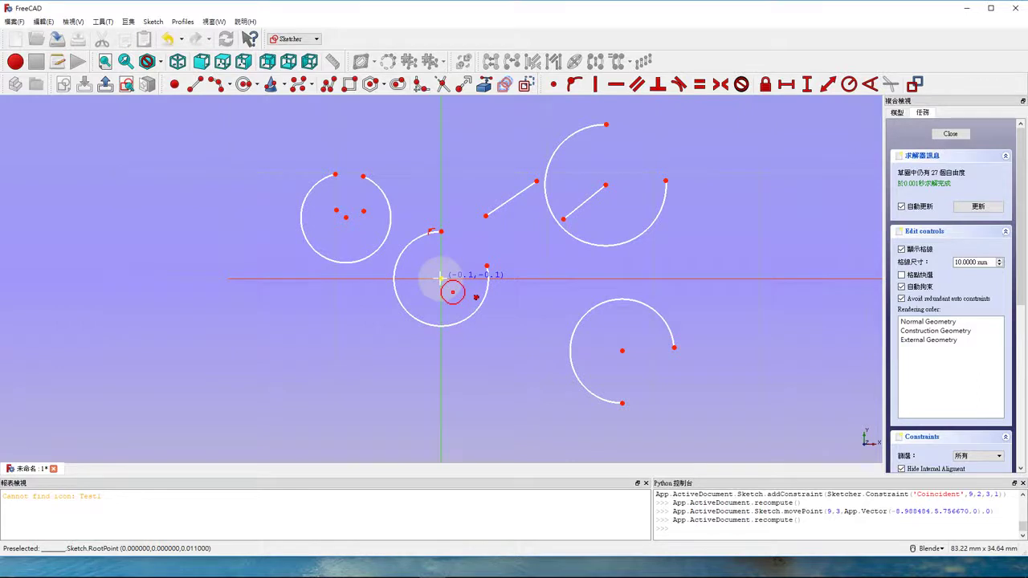
pyautogui.click(441, 278)
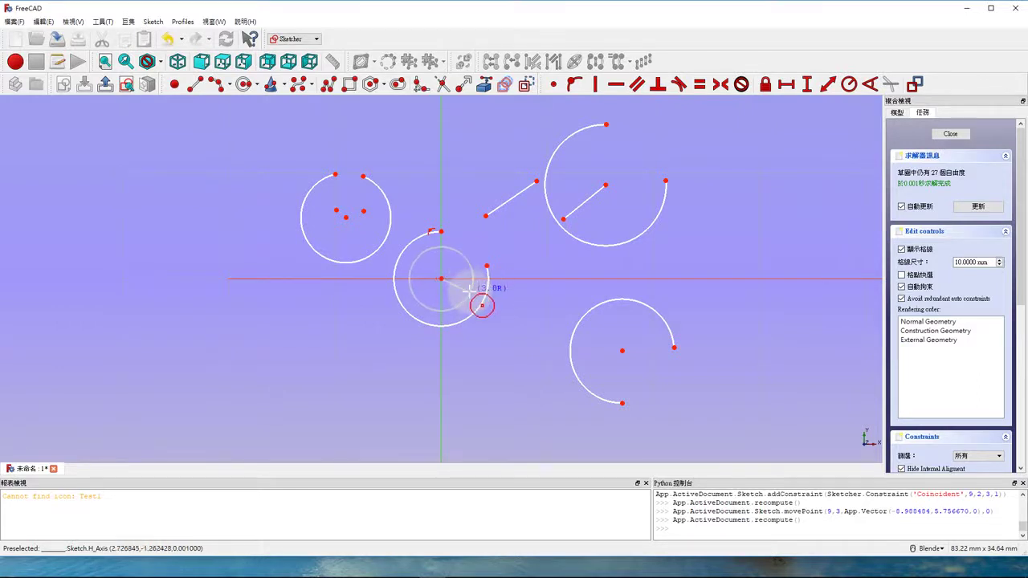
pyautogui.click(470, 288)
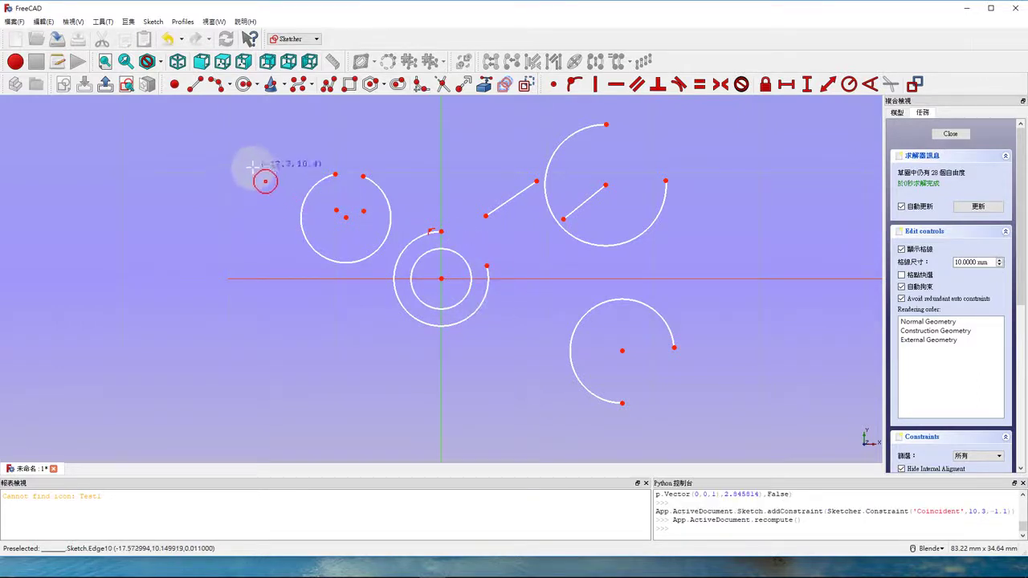
pyautogui.click(283, 84)
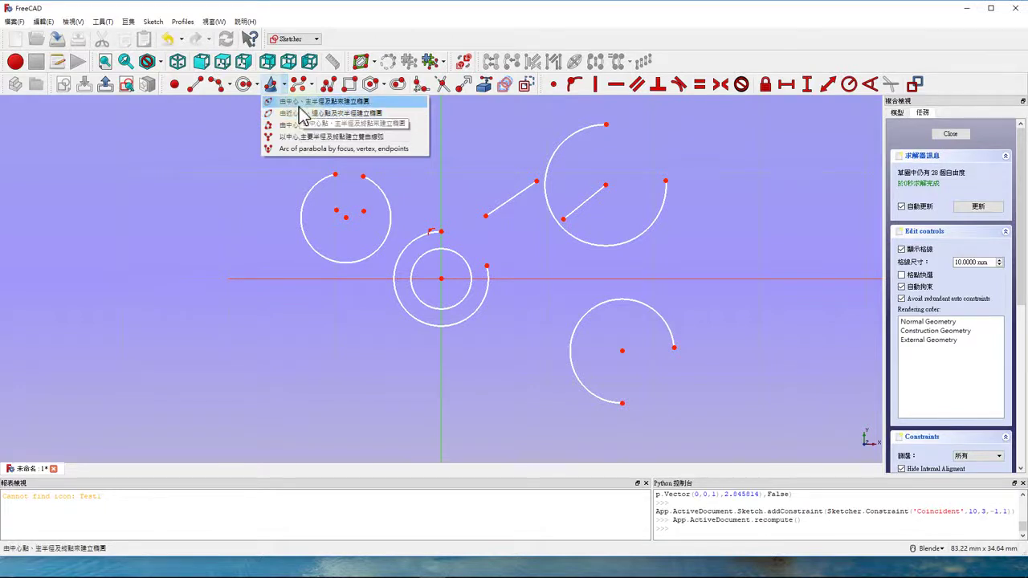
# Draw an ellipse with visible major and minor axes in the sketch's upper-left area
pyautogui.click(299, 105)
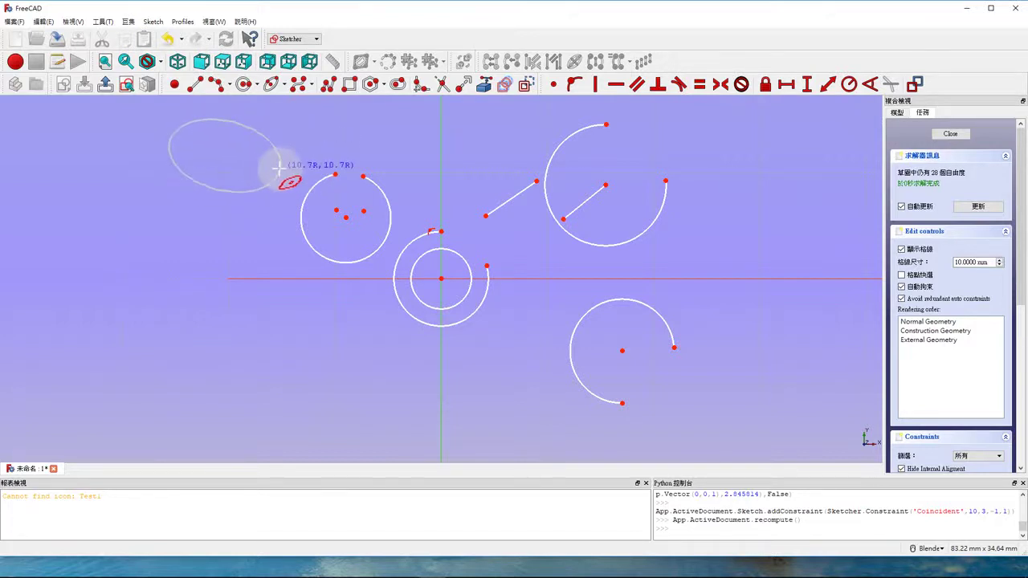
pyautogui.click(281, 160)
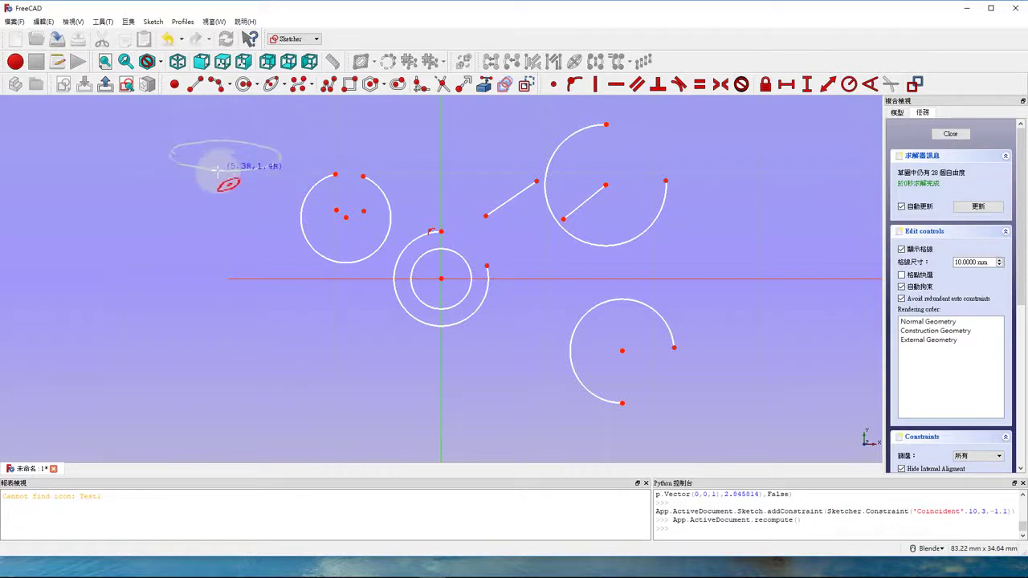
pyautogui.click(216, 127)
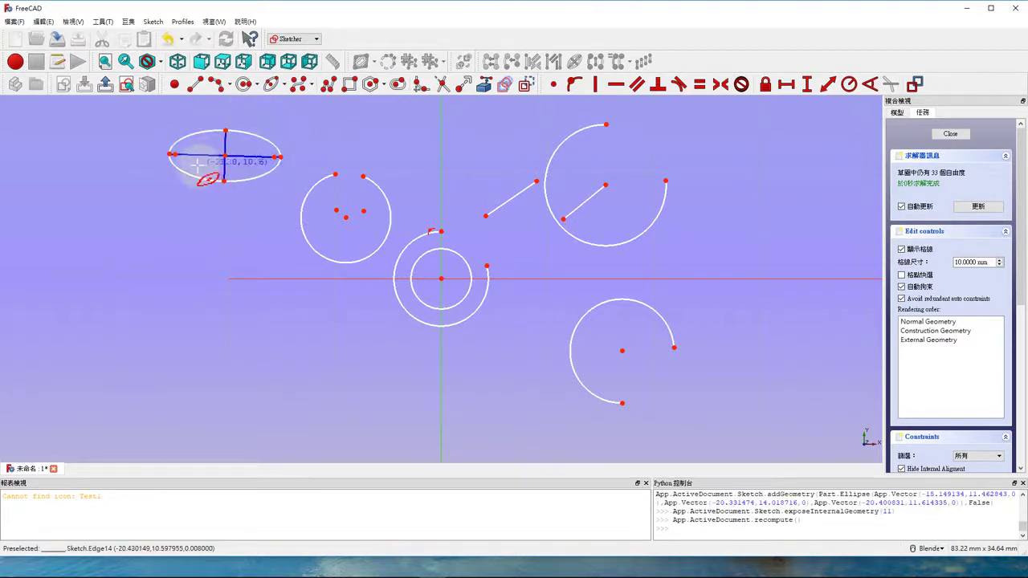
pyautogui.scroll(2, 196, 164)
pyautogui.scroll(2, 168, 153)
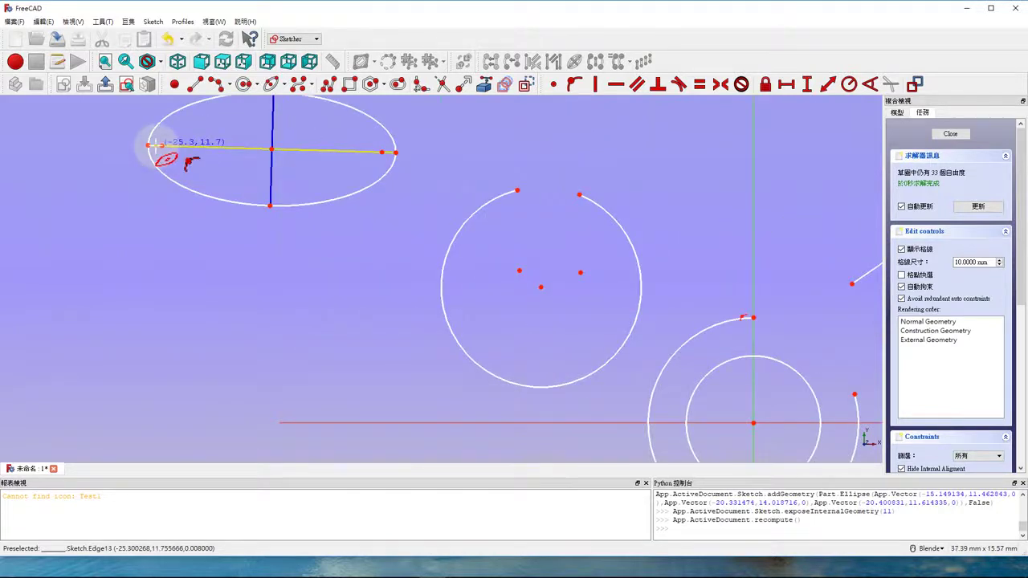
pyautogui.scroll(-4, 169, 168)
pyautogui.scroll(2, 208, 185)
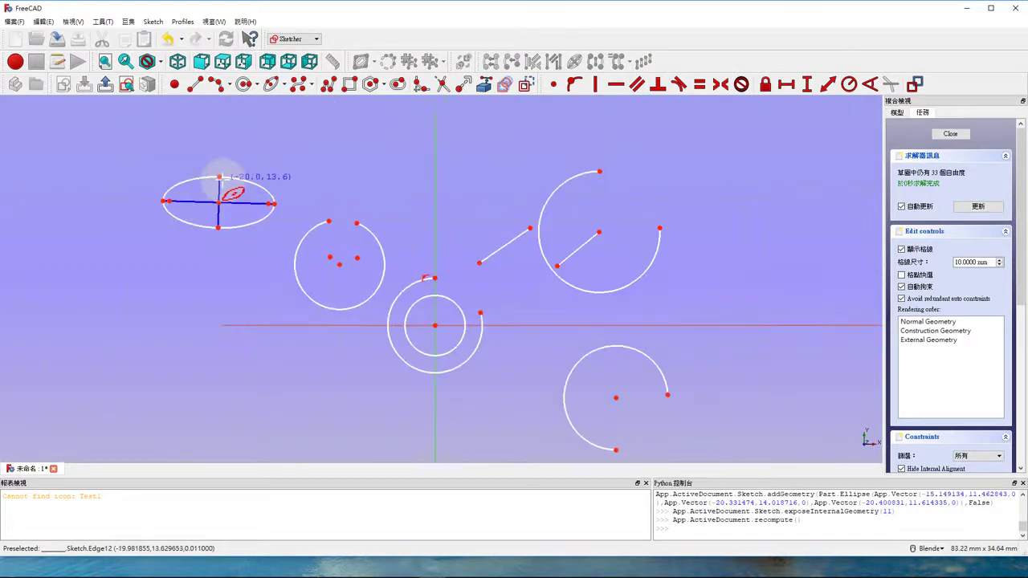
pyautogui.click(285, 86)
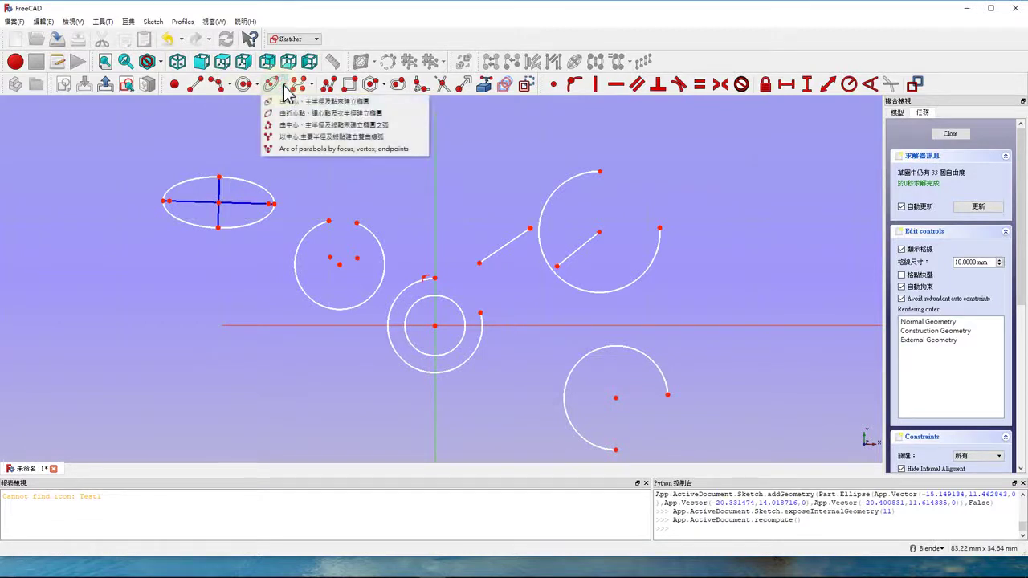
pyautogui.click(284, 87)
pyautogui.click(313, 88)
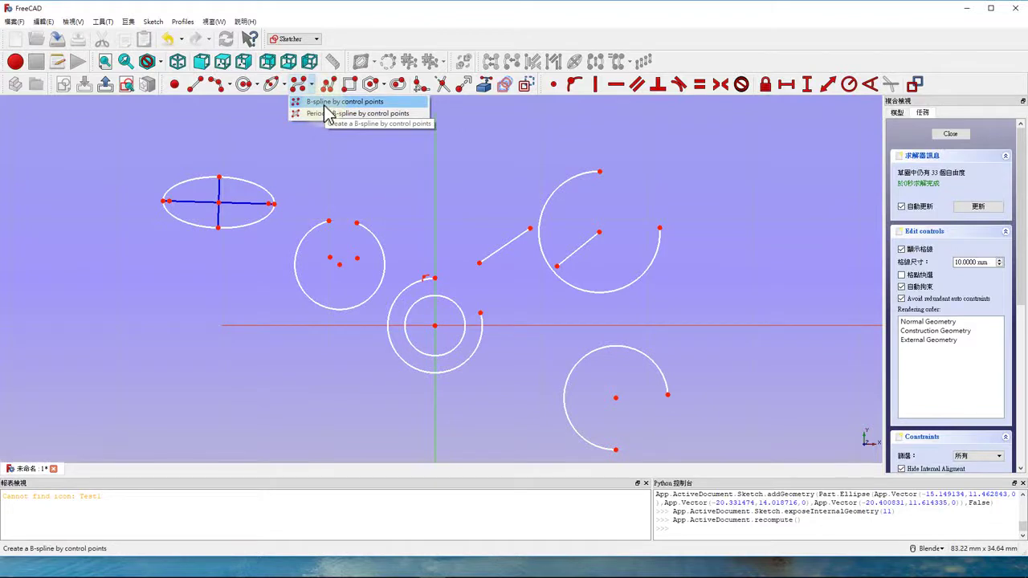
# Draw a B-spline through three control points on the right side of the sketch
pyautogui.click(327, 104)
pyautogui.scroll(-5, 312, 113)
pyautogui.scroll(3, 433, 140)
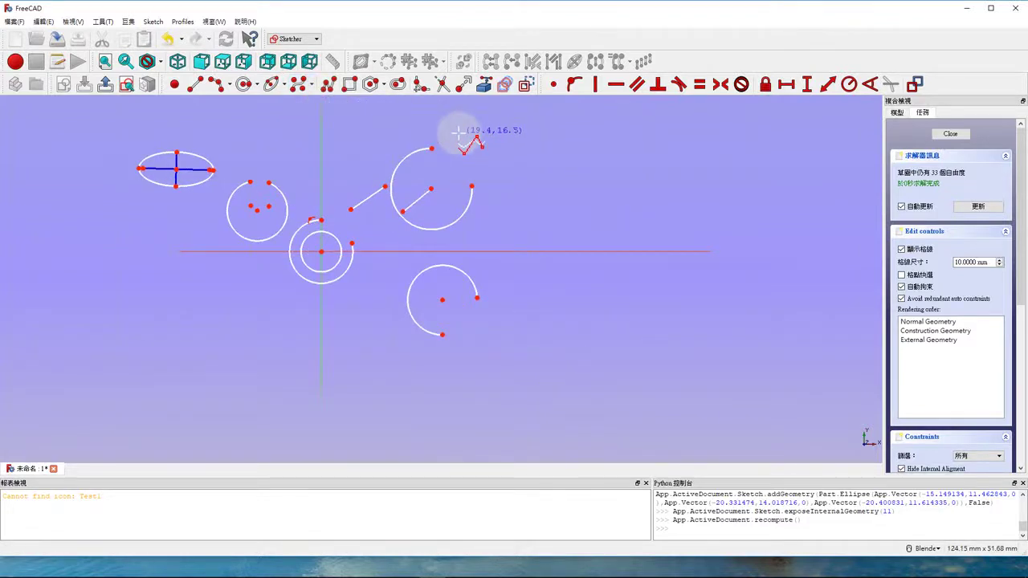
pyautogui.click(564, 172)
pyautogui.click(748, 194)
pyautogui.scroll(-3, 631, 207)
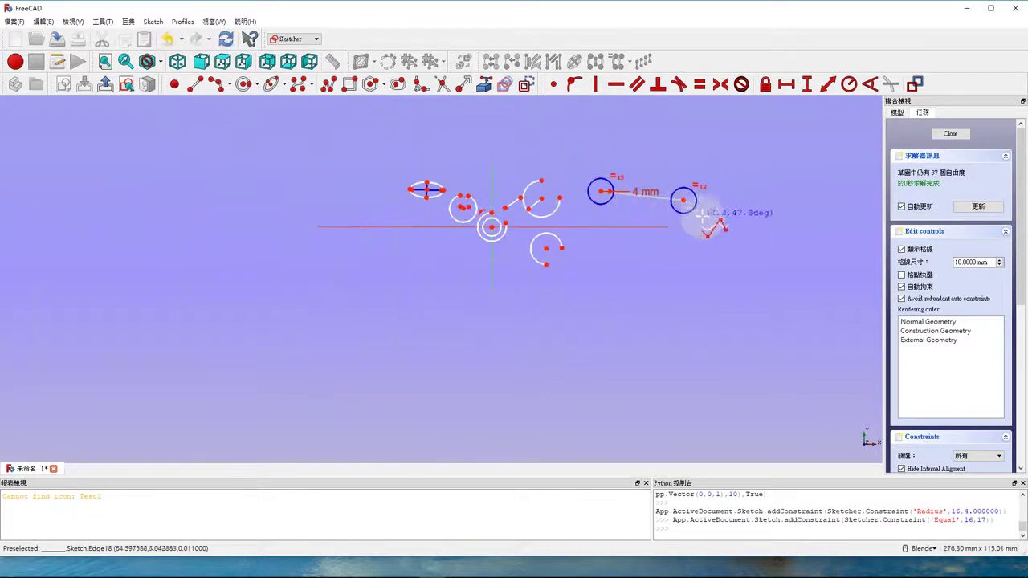
pyautogui.click(763, 225)
pyautogui.rightClick(764, 225)
pyautogui.scroll(4, 678, 201)
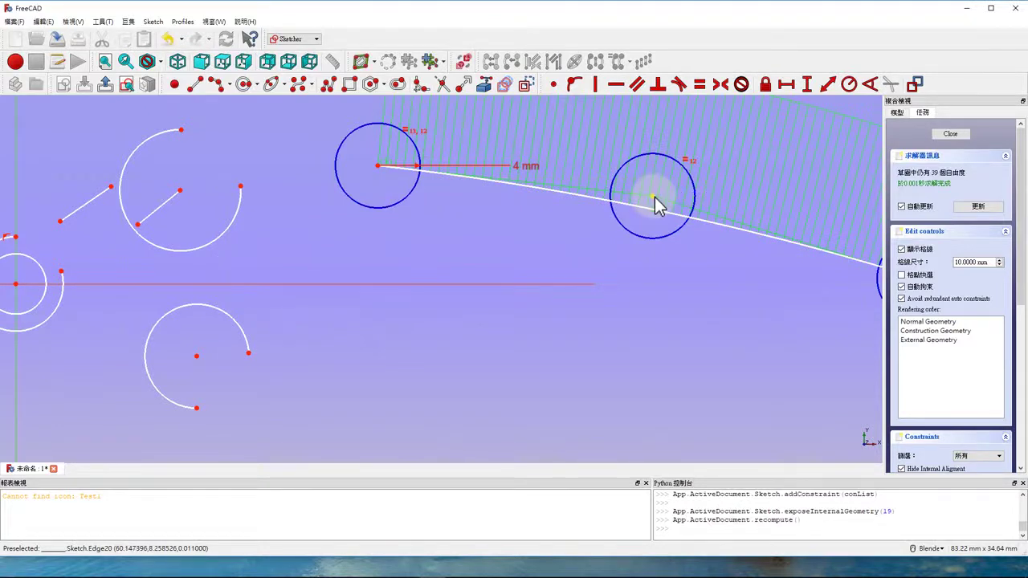
# Drag the B-spline's middle control point upward to bend the curve into an arch
pyautogui.moveTo(654, 199); pyautogui.dragTo(670, 137)
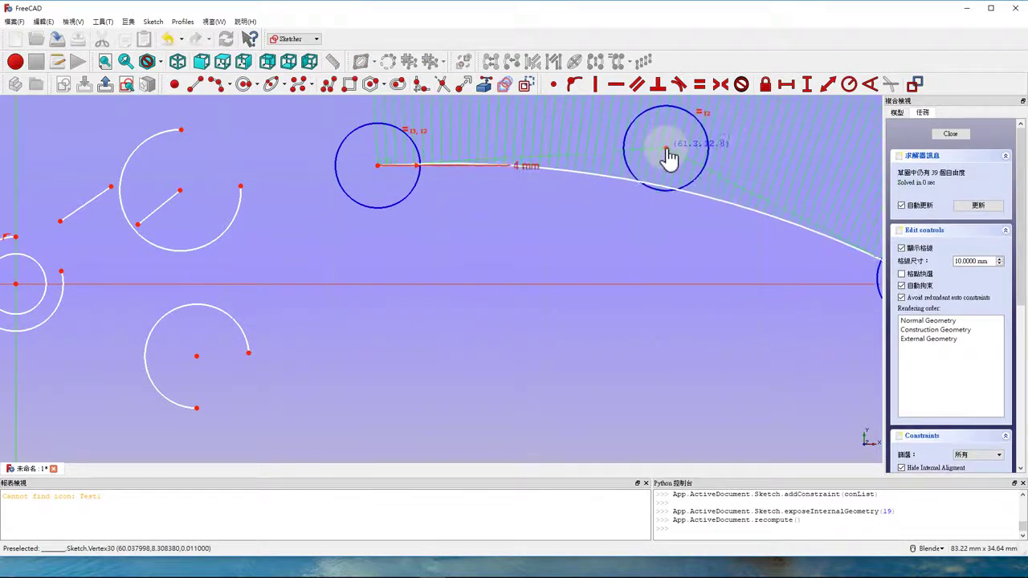
pyautogui.scroll(-2, 482, 246)
pyautogui.scroll(-3, 505, 207)
pyautogui.scroll(3, 493, 214)
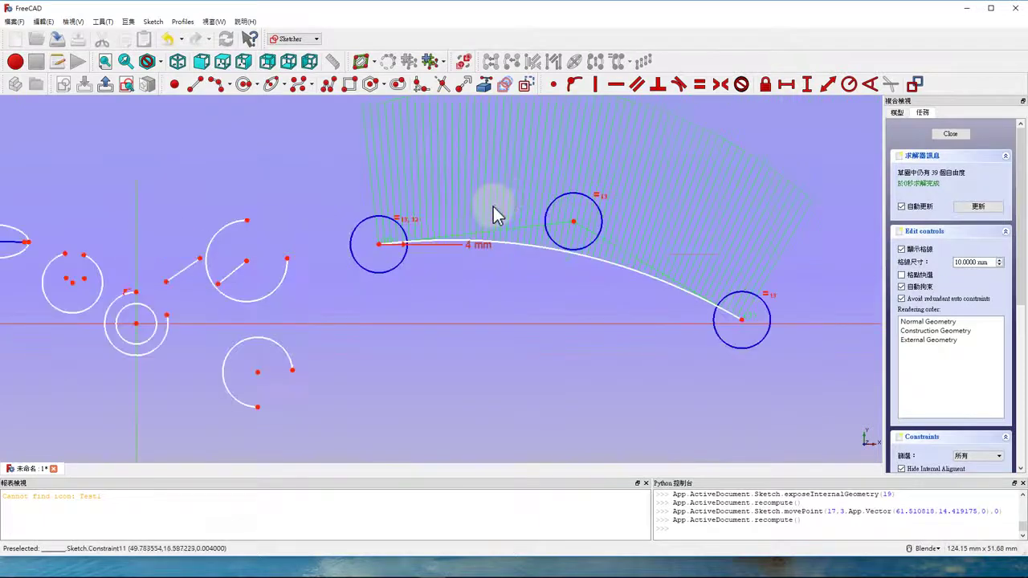
pyautogui.scroll(-3, 565, 218)
pyautogui.scroll(5, 565, 219)
pyautogui.scroll(-2, 555, 230)
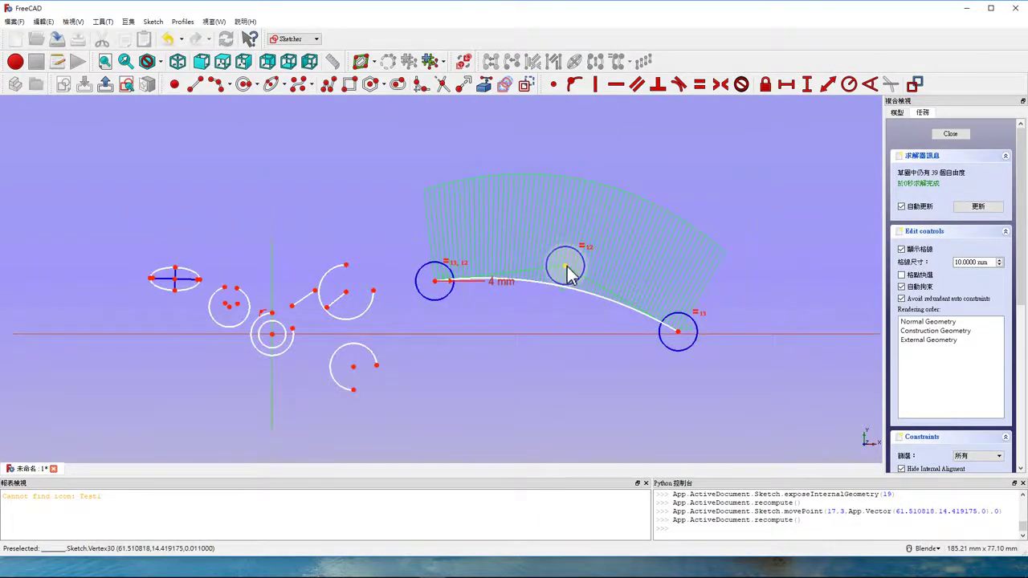
pyautogui.moveTo(568, 275)
pyautogui.mouseDown()
pyautogui.moveTo(548, 240)
pyautogui.moveTo(599, 238)
pyautogui.moveTo(534, 235)
pyautogui.moveTo(582, 246)
pyautogui.moveTo(541, 241)
pyautogui.moveTo(572, 250)
pyautogui.moveTo(561, 255)
pyautogui.moveTo(560, 242)
pyautogui.mouseUp()
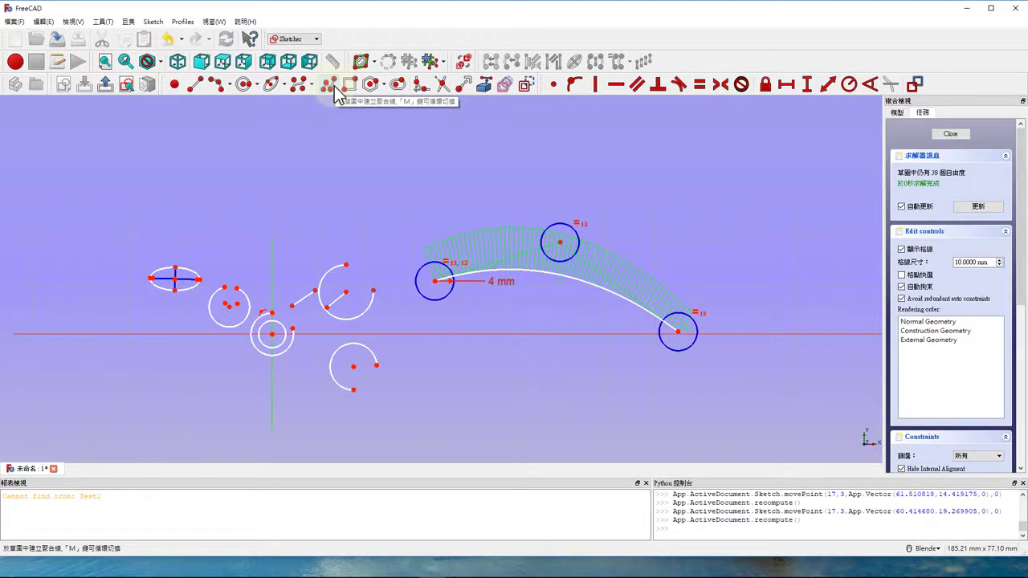
pyautogui.click(336, 93)
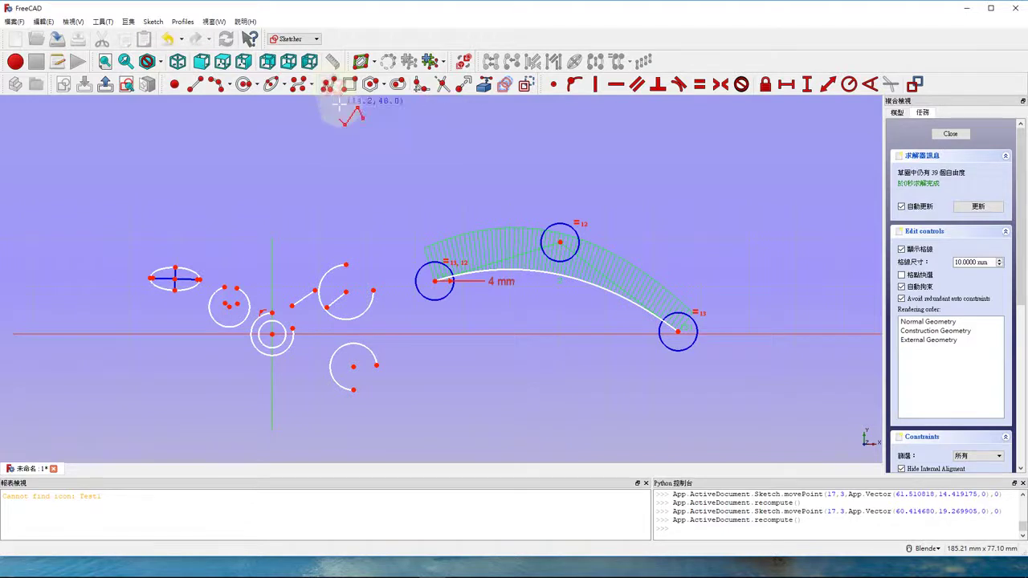
# Draw a polyline of a horizontal segment joined to a vertical segment rising from its right end
pyautogui.click(311, 186)
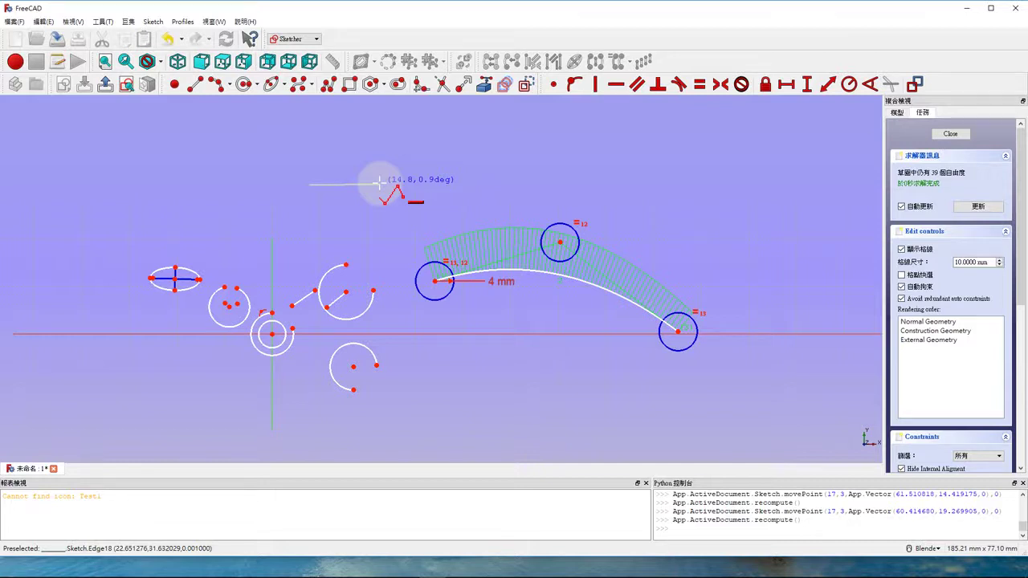
pyautogui.click(379, 184)
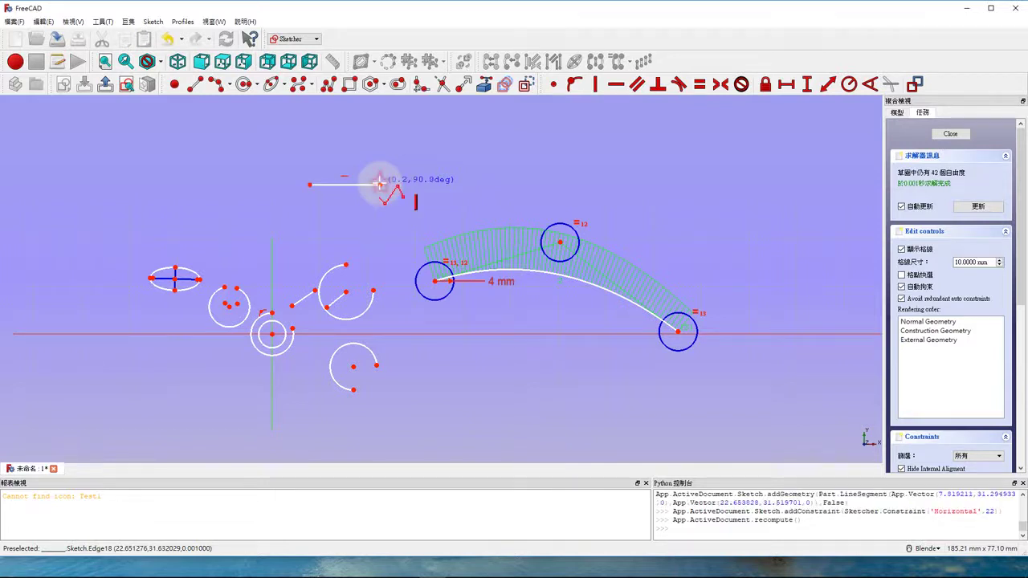
pyautogui.click(379, 136)
pyautogui.scroll(-2, 379, 137)
pyautogui.scroll(5, 379, 140)
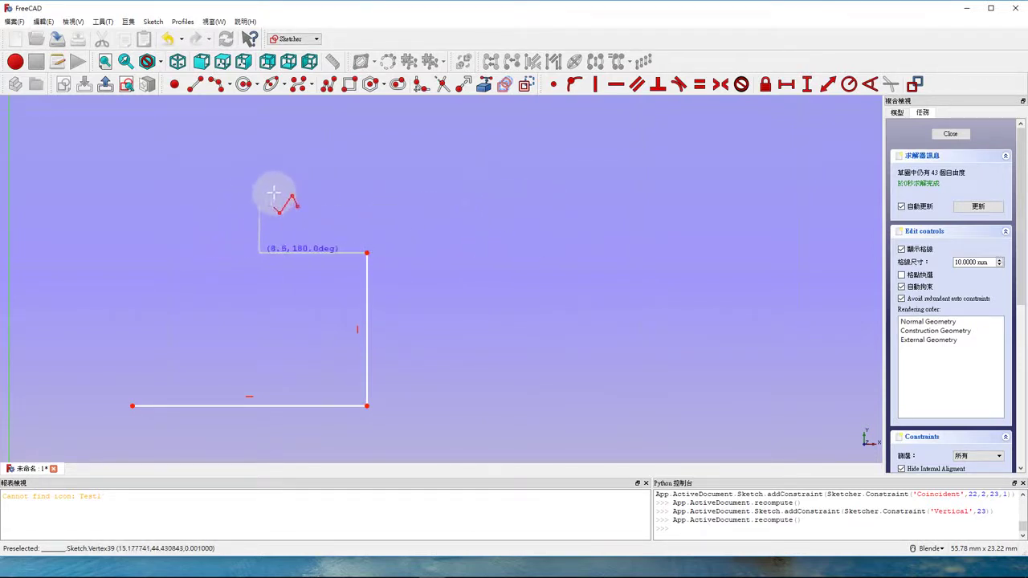
pyautogui.press('m')
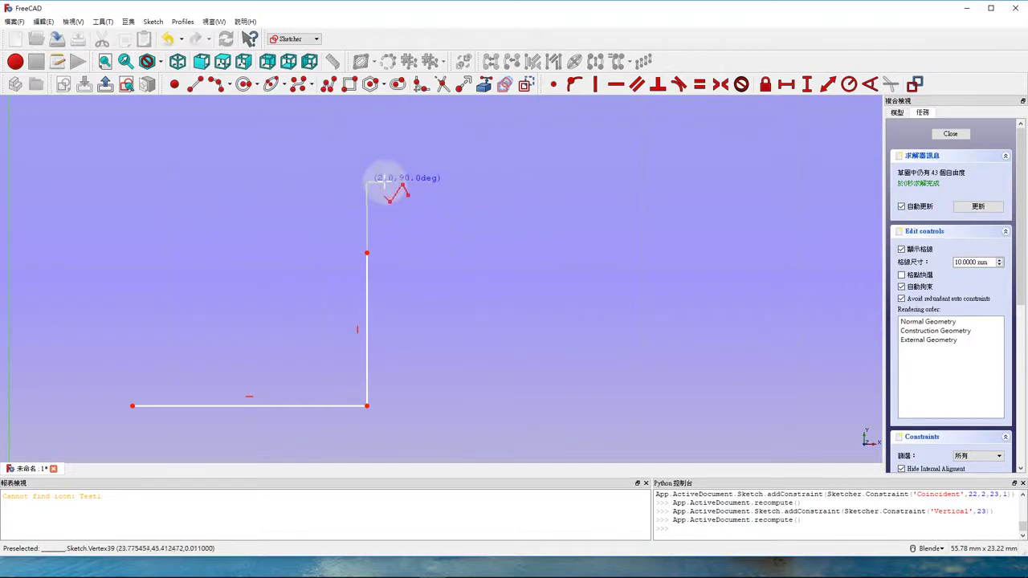
pyautogui.press('m')
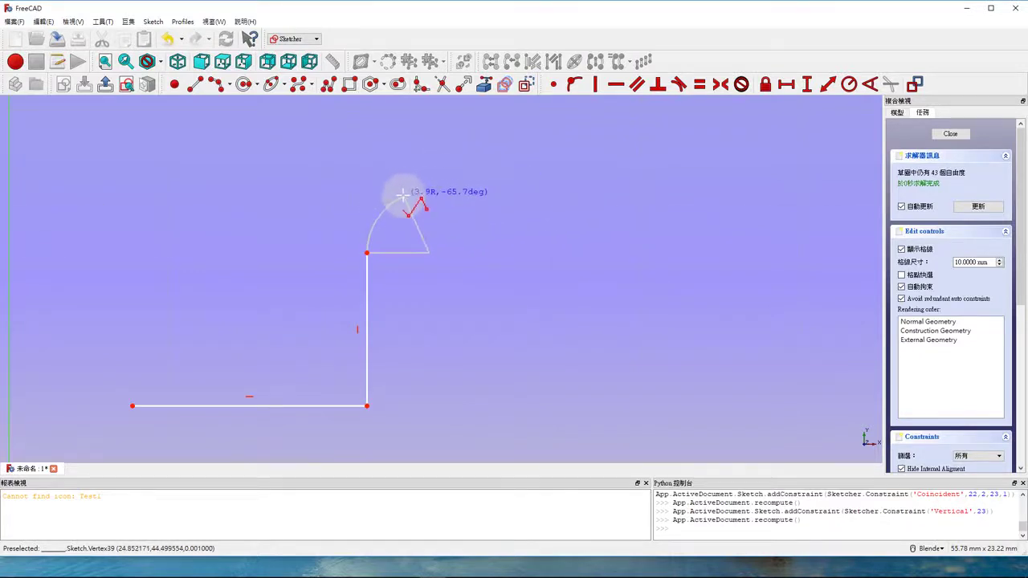
pyautogui.rightClick(422, 186)
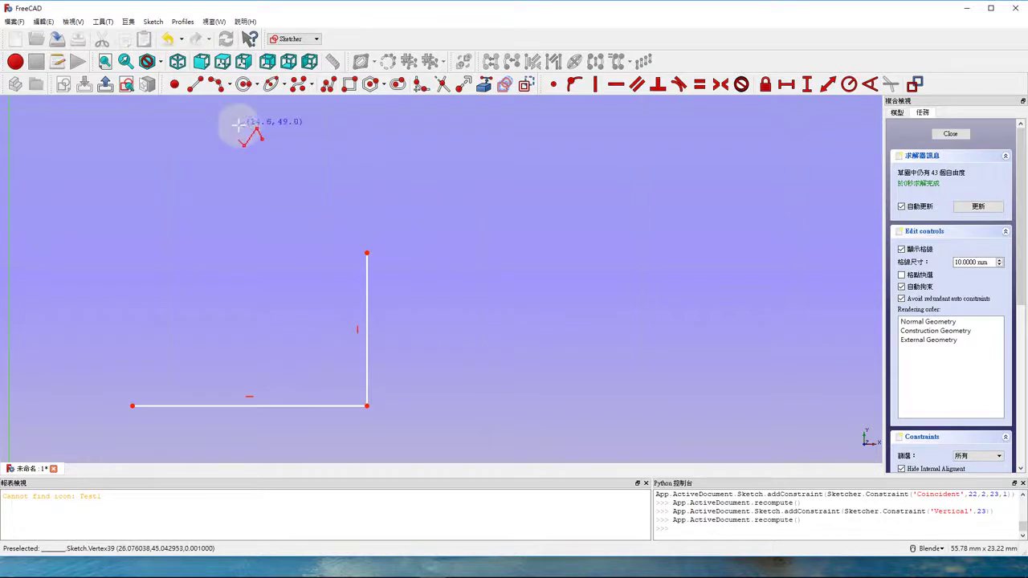
pyautogui.click(229, 86)
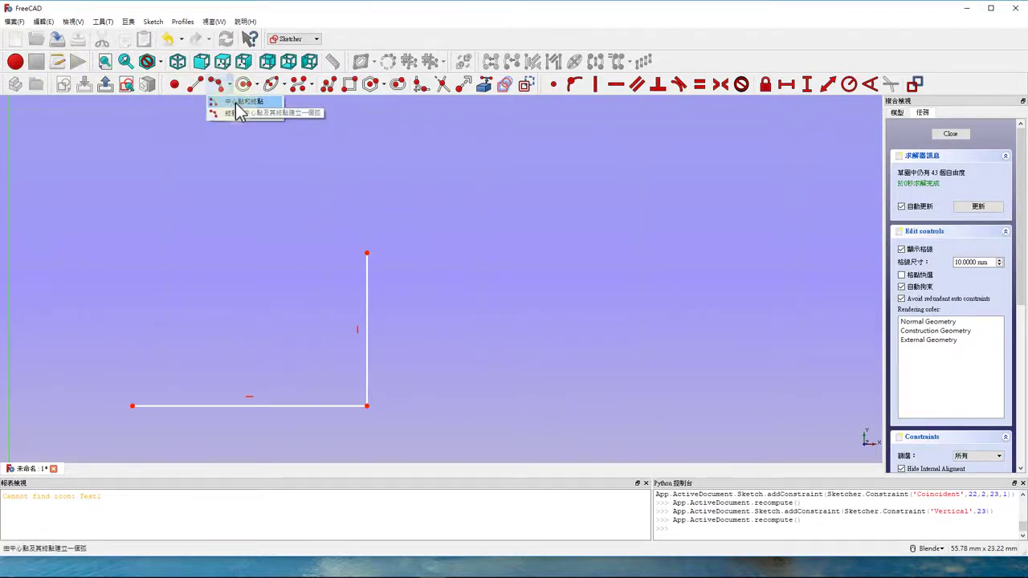
# Continue the polyline with a corner arc, a short top line, a second arc and a right vertical line
pyautogui.click(236, 102)
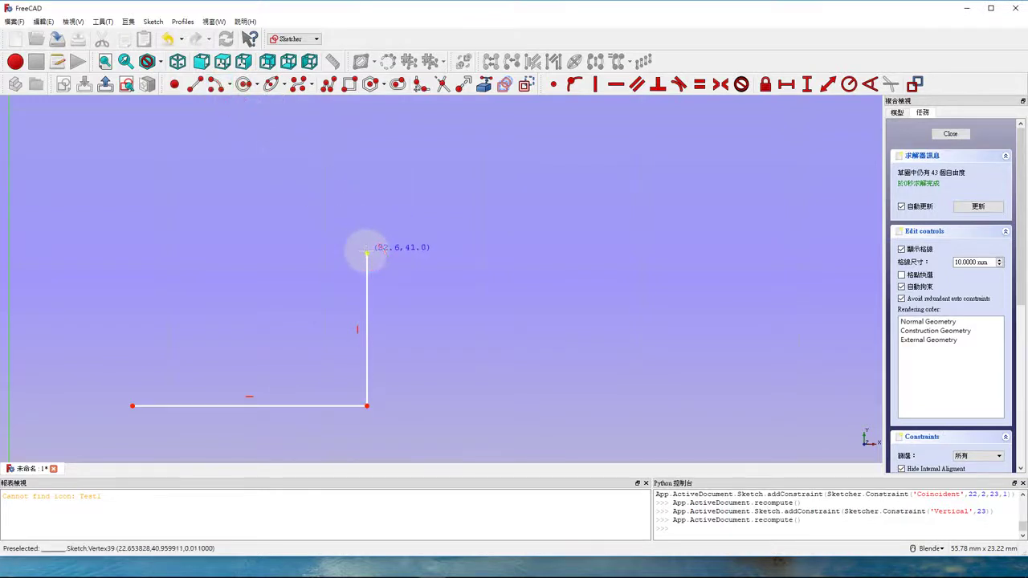
pyautogui.click(401, 268)
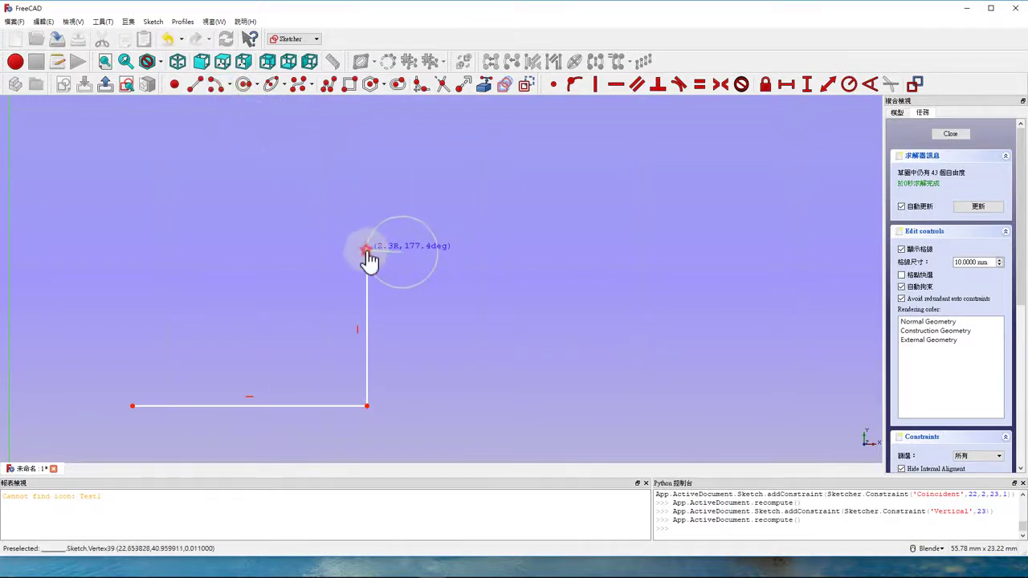
pyautogui.click(366, 252)
pyautogui.click(400, 217)
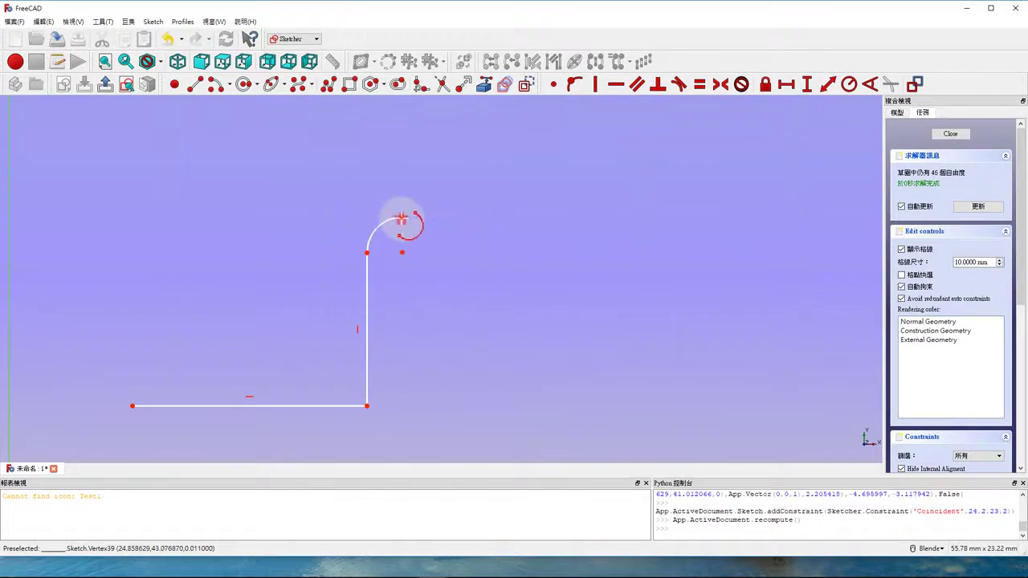
pyautogui.click(329, 85)
pyautogui.click(401, 217)
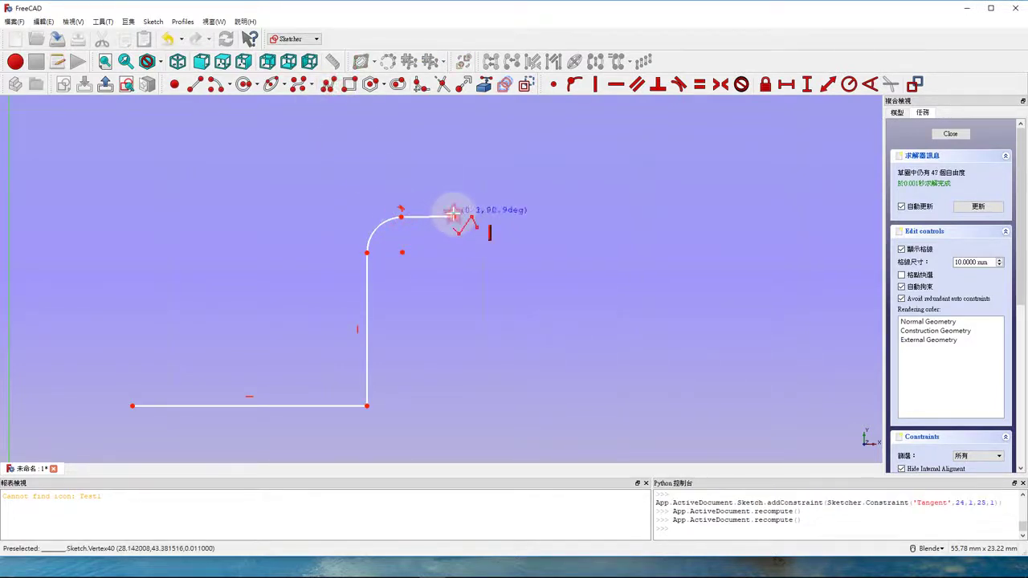
pyautogui.click(454, 216)
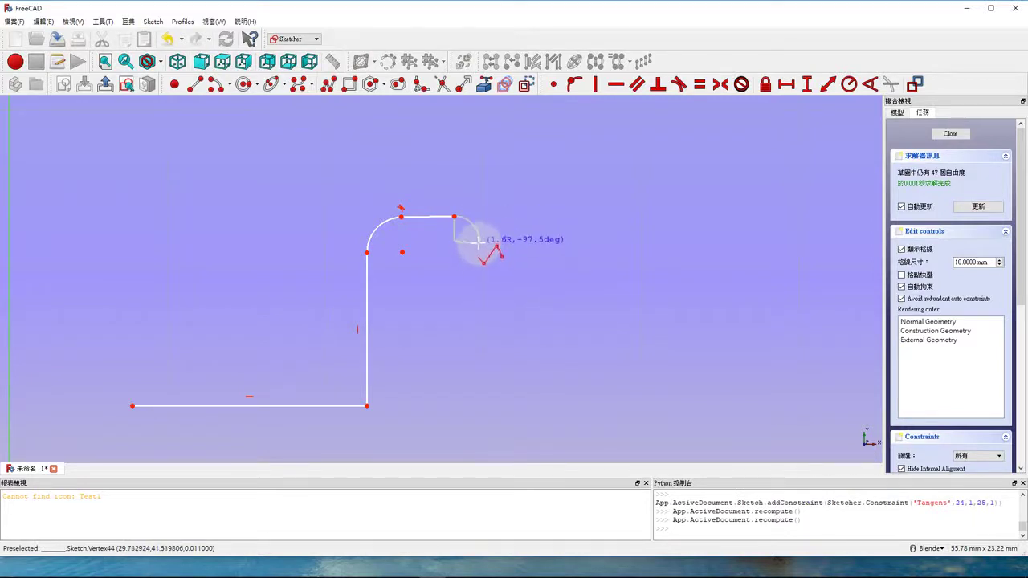
pyautogui.click(483, 247)
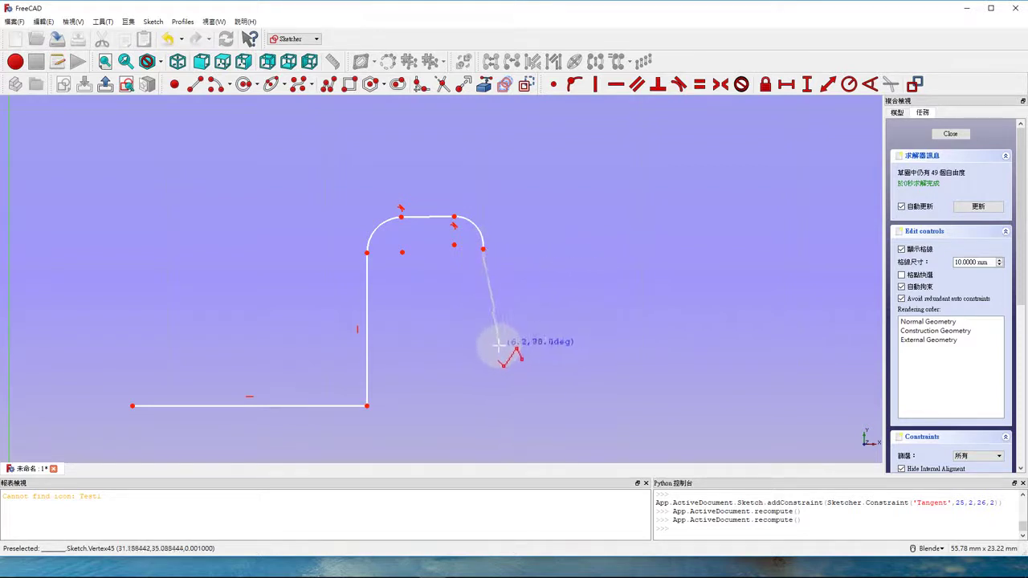
pyautogui.click(479, 374)
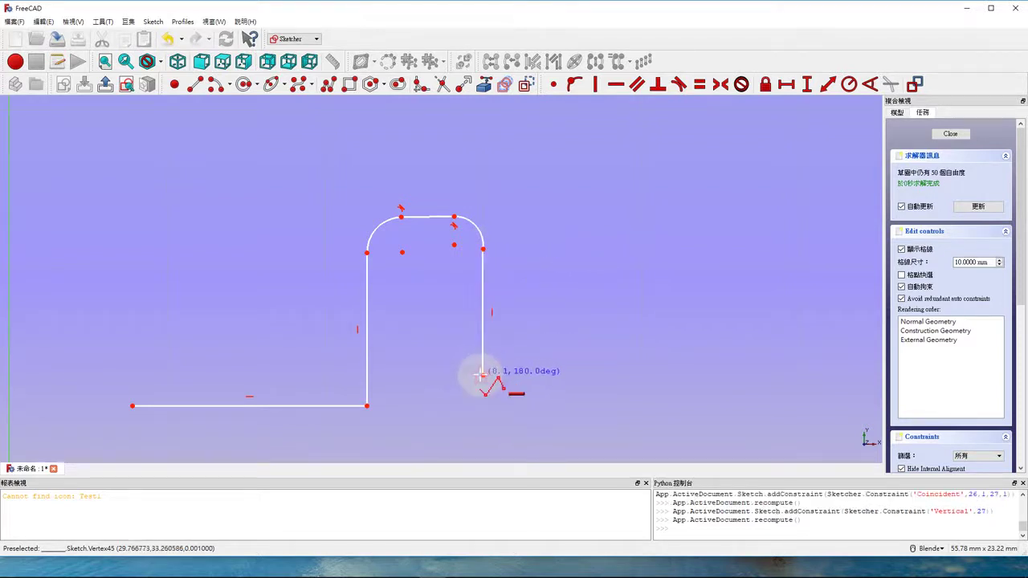
pyautogui.rightClick(480, 374)
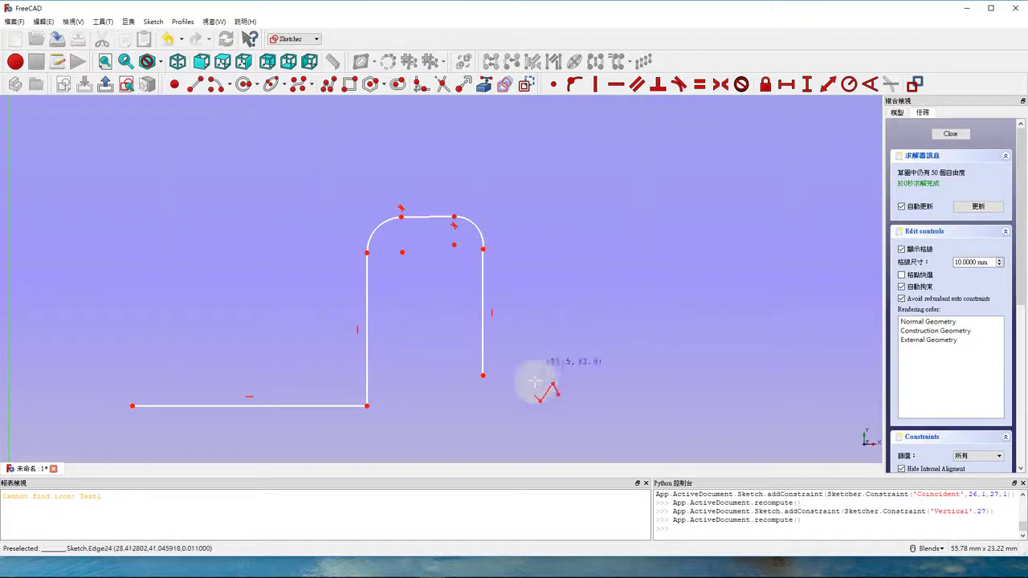
# Draw a rectangle to the right of the profile
pyautogui.click(355, 84)
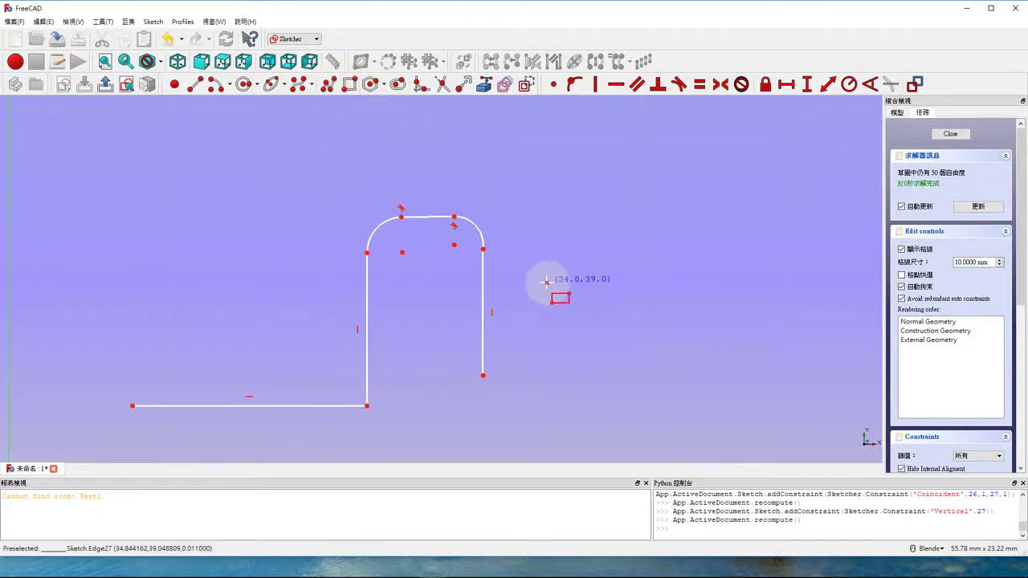
pyautogui.click(547, 282)
pyautogui.click(681, 210)
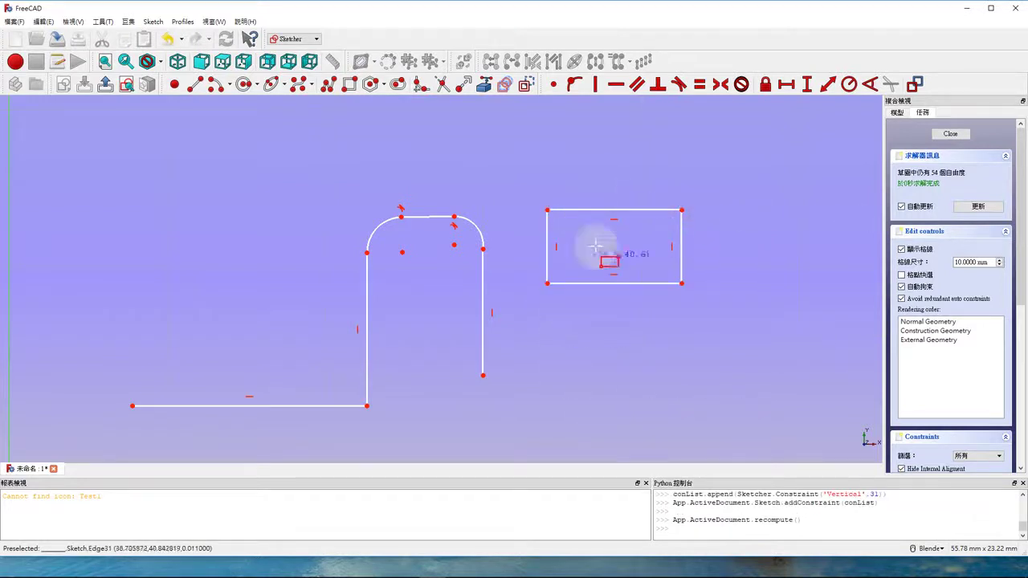
pyautogui.rightClick(428, 154)
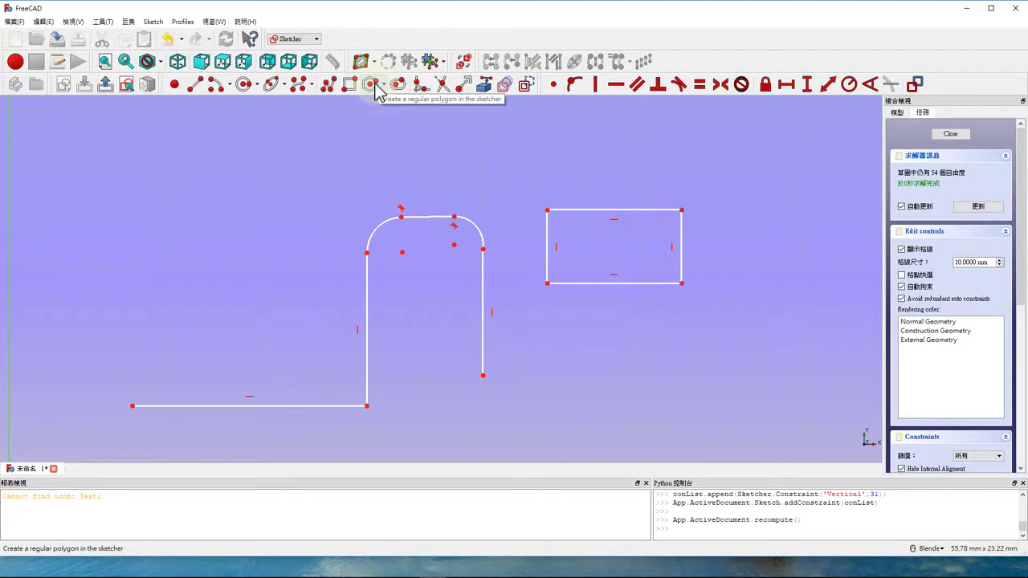
# Draw a hexagon centred on the sketch origin
pyautogui.click(383, 86)
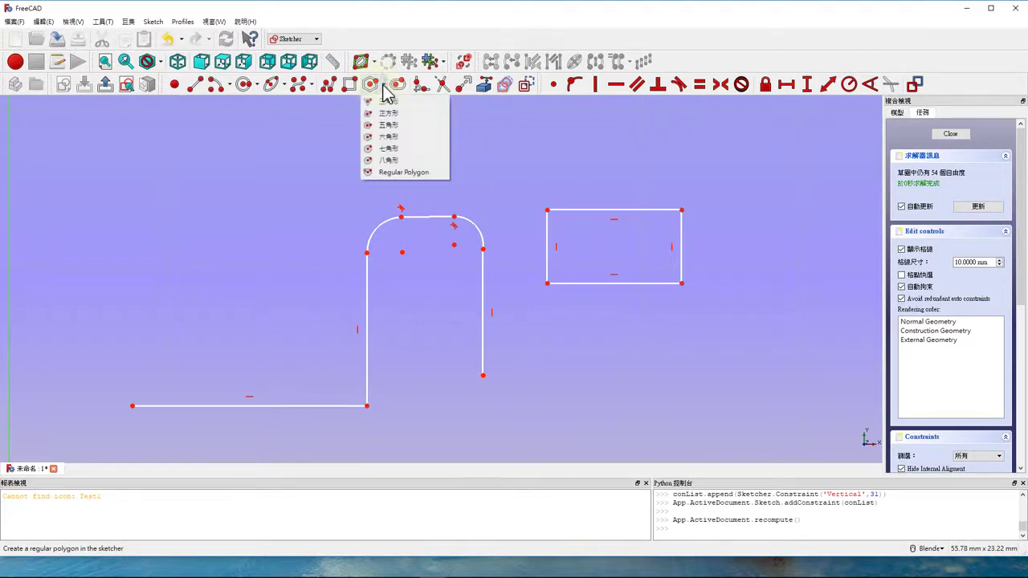
pyautogui.click(391, 140)
pyautogui.scroll(-3, 379, 181)
pyautogui.scroll(-2, 379, 181)
pyautogui.scroll(-1, 379, 180)
pyautogui.scroll(2, 367, 230)
pyautogui.scroll(2, 447, 241)
pyautogui.scroll(2, 528, 230)
pyautogui.click(484, 225)
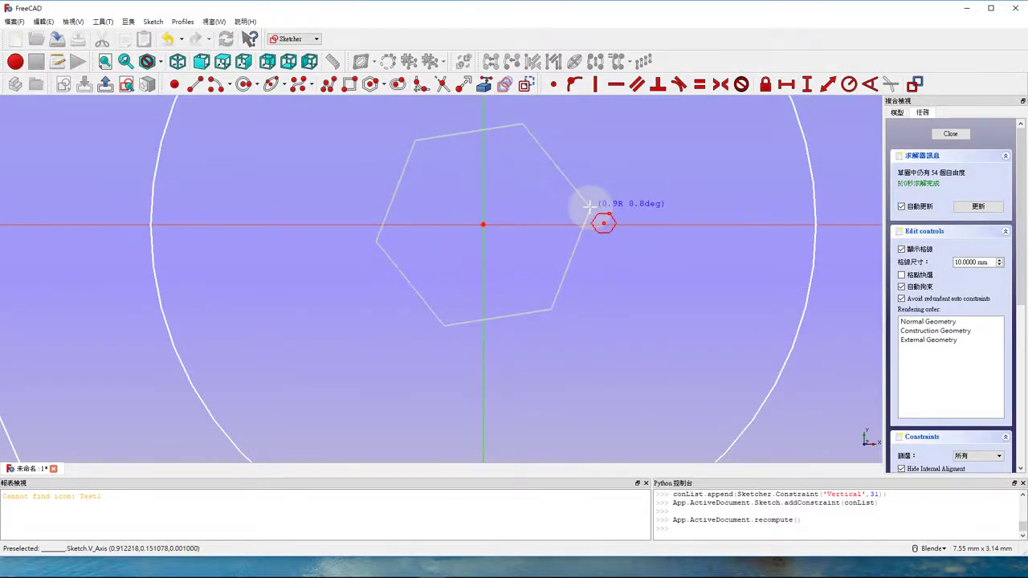
pyautogui.click(590, 208)
pyautogui.scroll(-2, 544, 245)
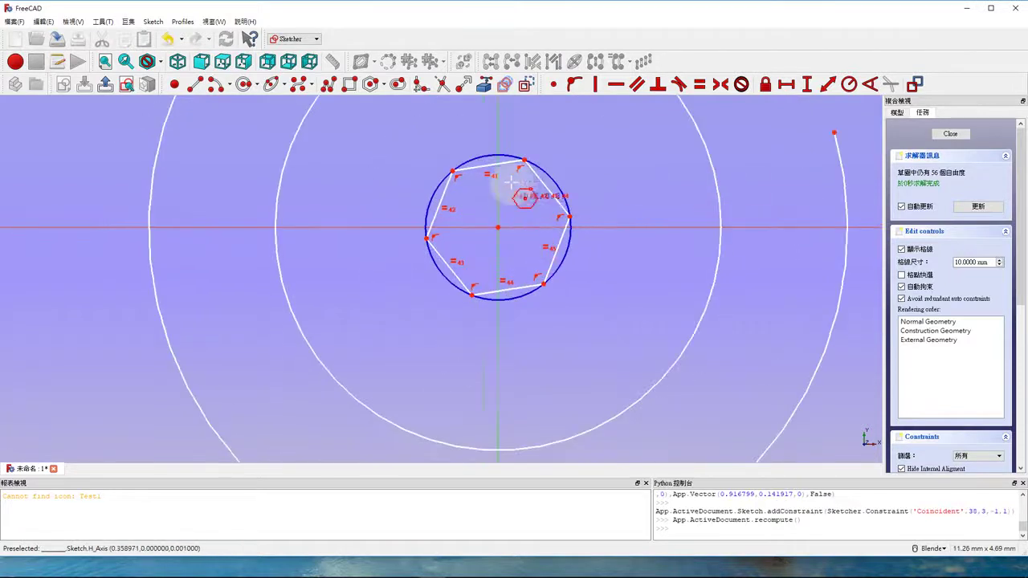
pyautogui.scroll(2, 515, 194)
pyautogui.rightClick(458, 201)
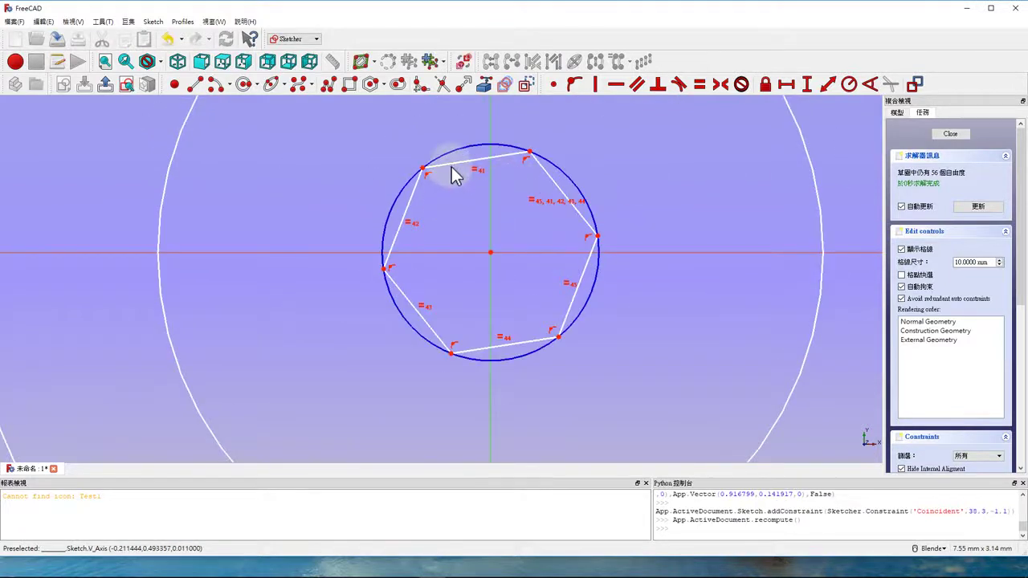
# Constrain the hexagon's top edge to be horizontal
pyautogui.click(452, 165)
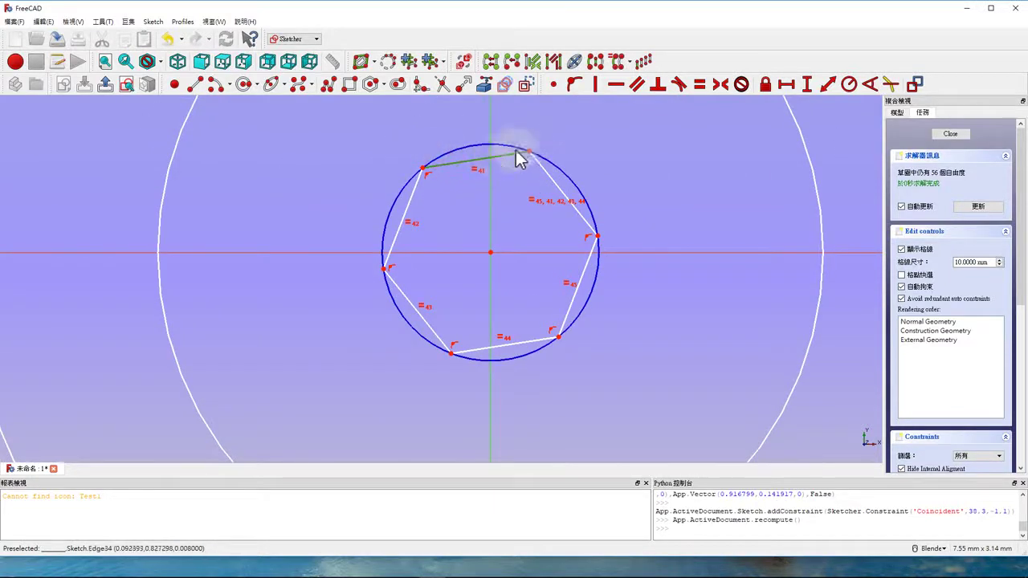
pyautogui.click(616, 84)
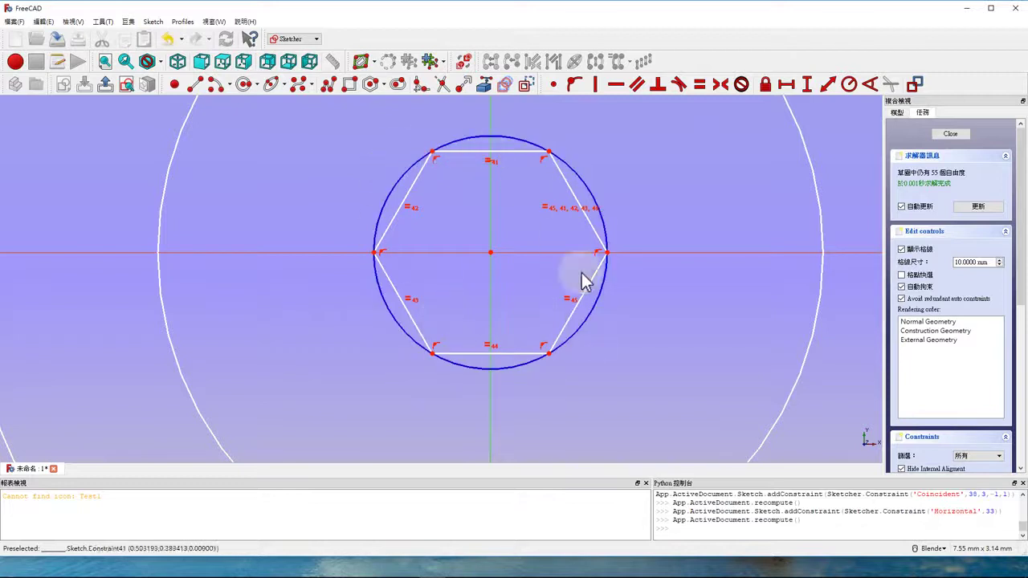
pyautogui.scroll(-3, 304, 363)
pyautogui.scroll(-2, 289, 333)
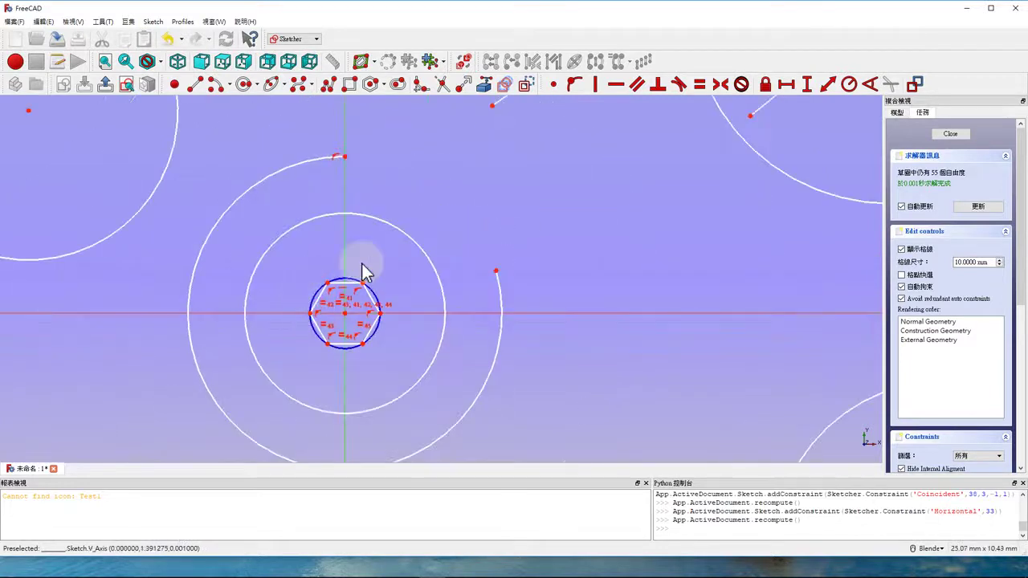
# Draw a horizontal rounded slot right of the hexagon and drag it slightly into position
pyautogui.click(402, 91)
pyautogui.click(511, 180)
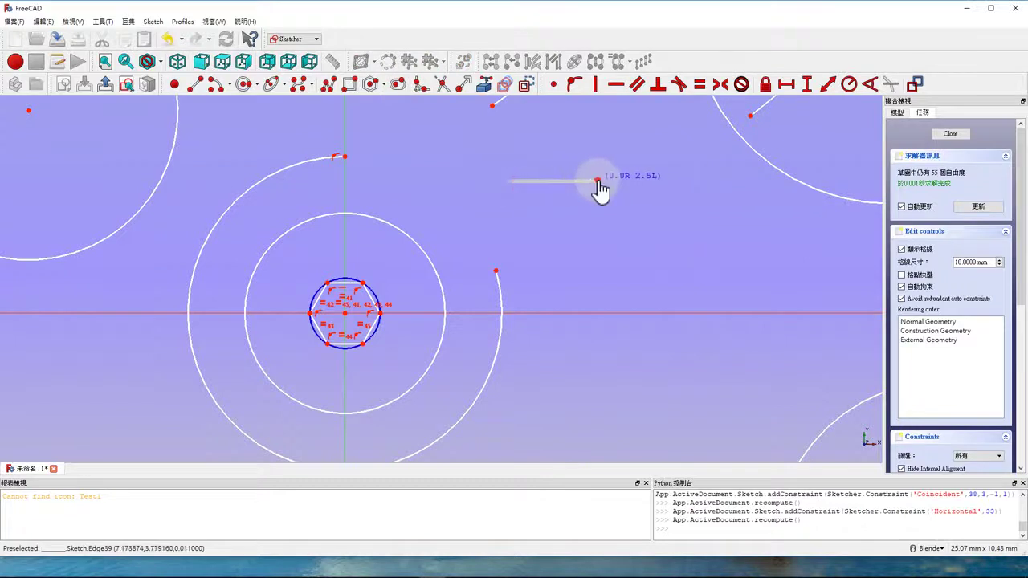
pyautogui.click(600, 197)
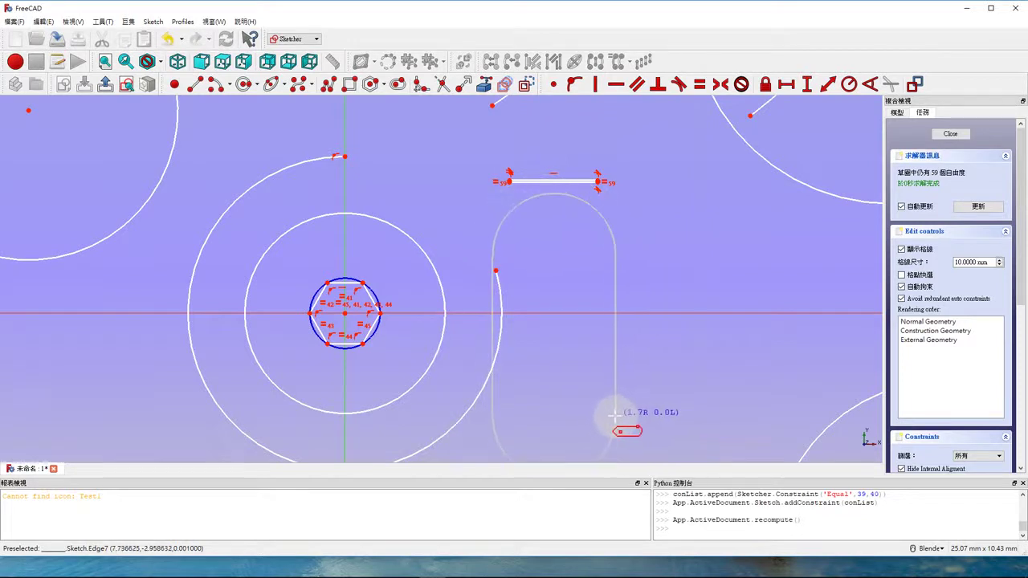
pyautogui.click(691, 294)
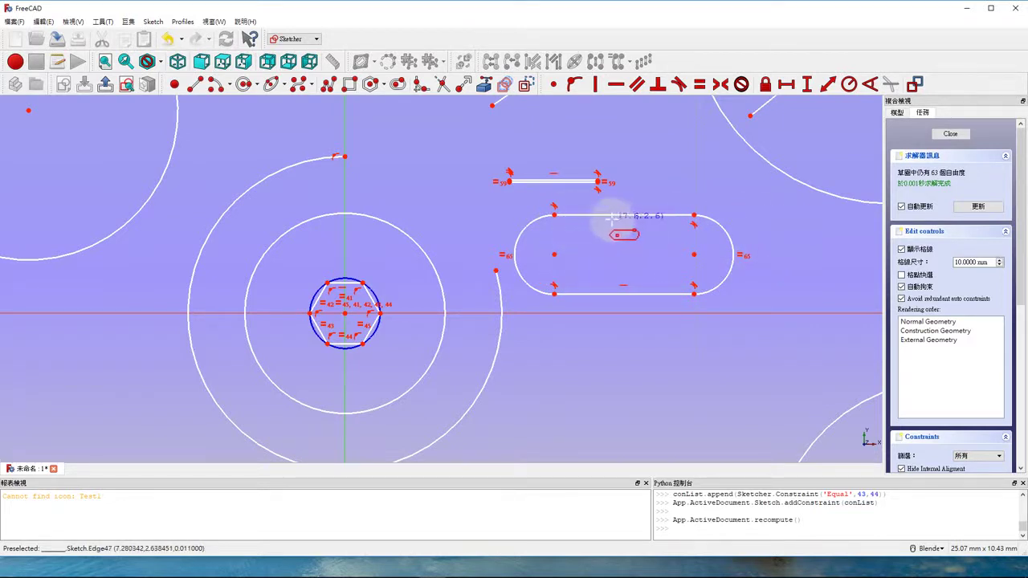
pyautogui.rightClick(611, 277)
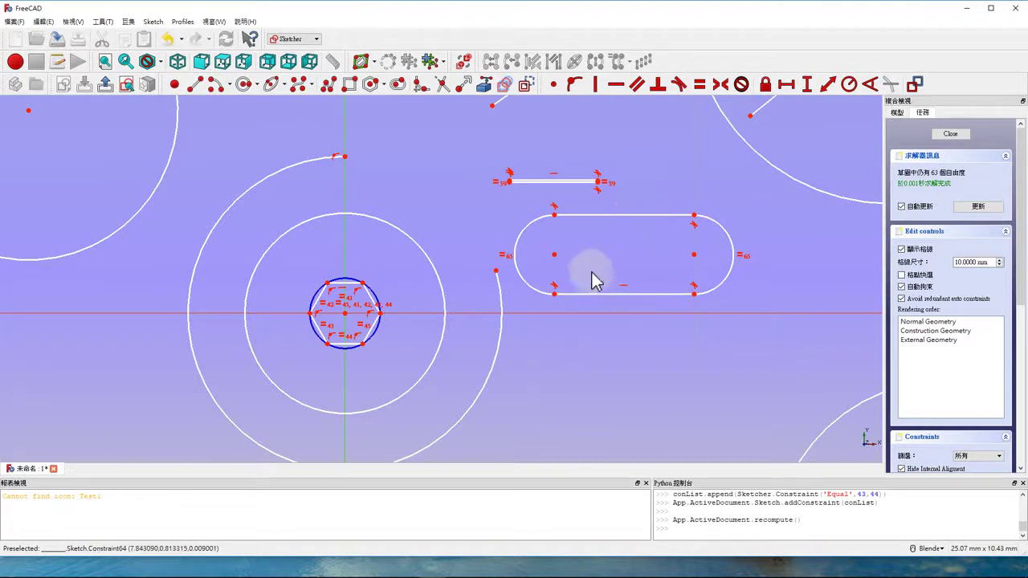
pyautogui.moveTo(556, 259); pyautogui.dragTo(586, 239)
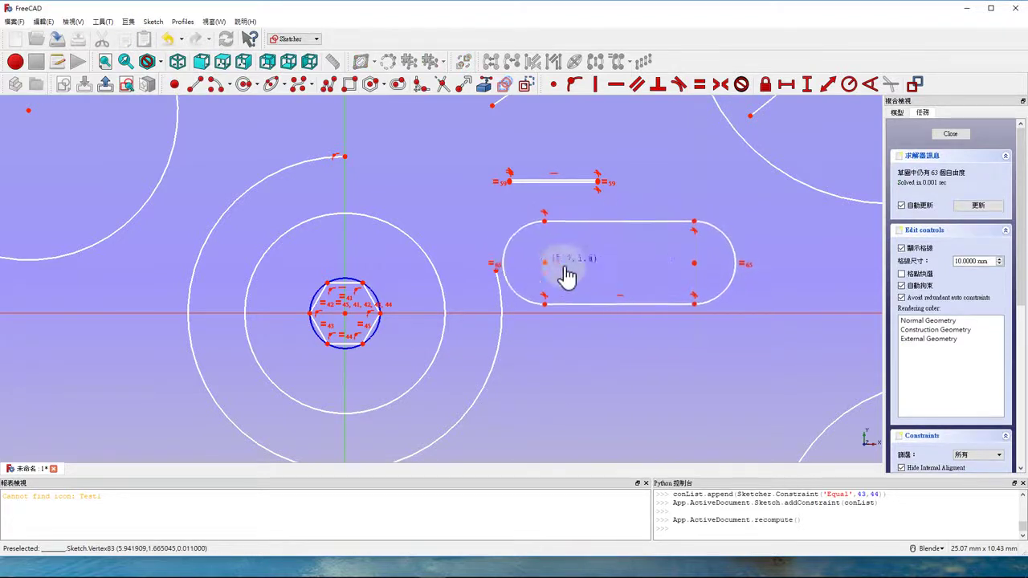
pyautogui.moveTo(586, 239); pyautogui.dragTo(575, 243)
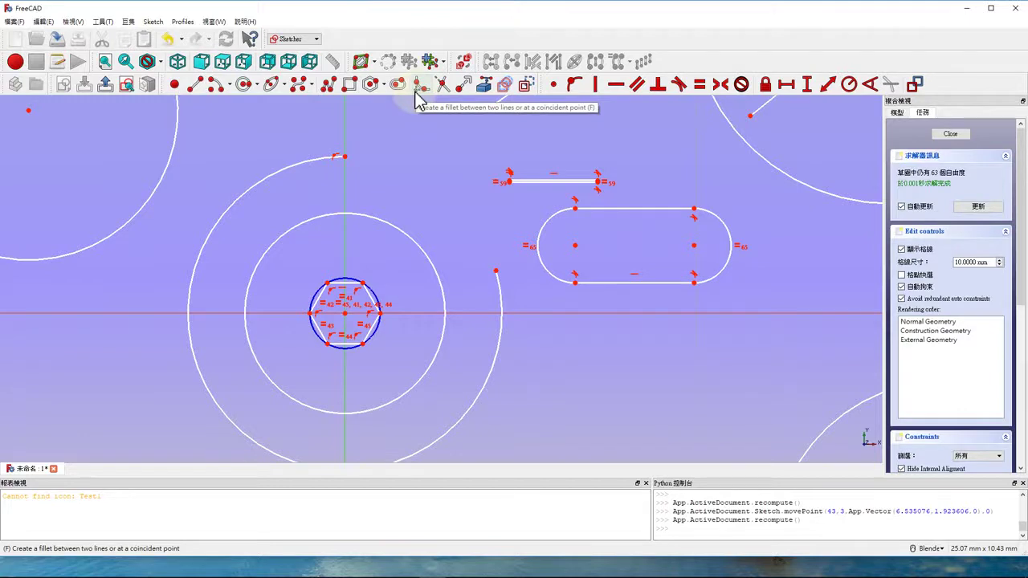
# Fillet the rectangle's top-left corner between its top and left edges
pyautogui.scroll(-5, 474, 237)
pyautogui.scroll(3, 474, 237)
pyautogui.scroll(2, 523, 196)
pyautogui.scroll(2, 510, 150)
pyautogui.scroll(2, 450, 232)
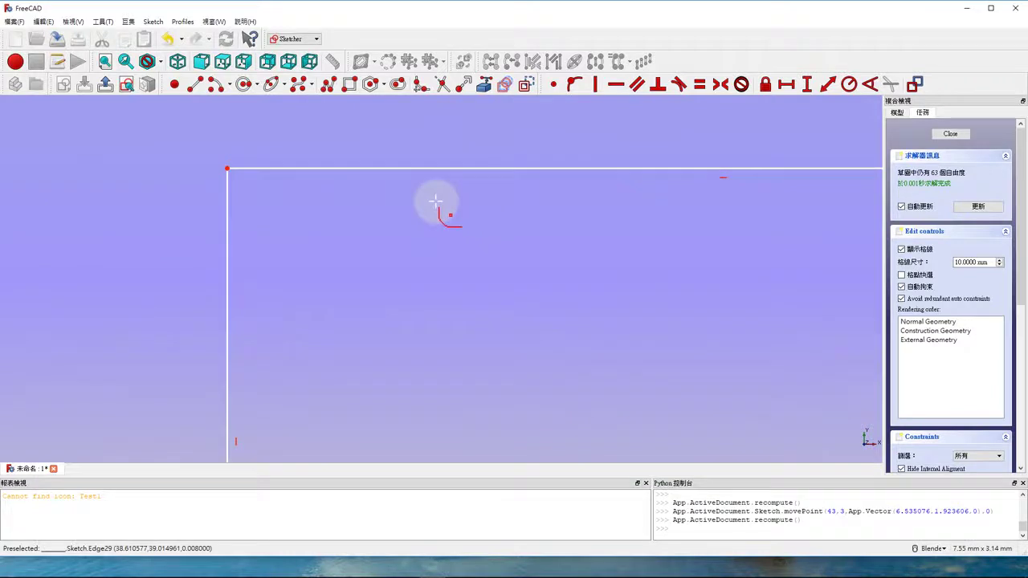
pyautogui.click(264, 167)
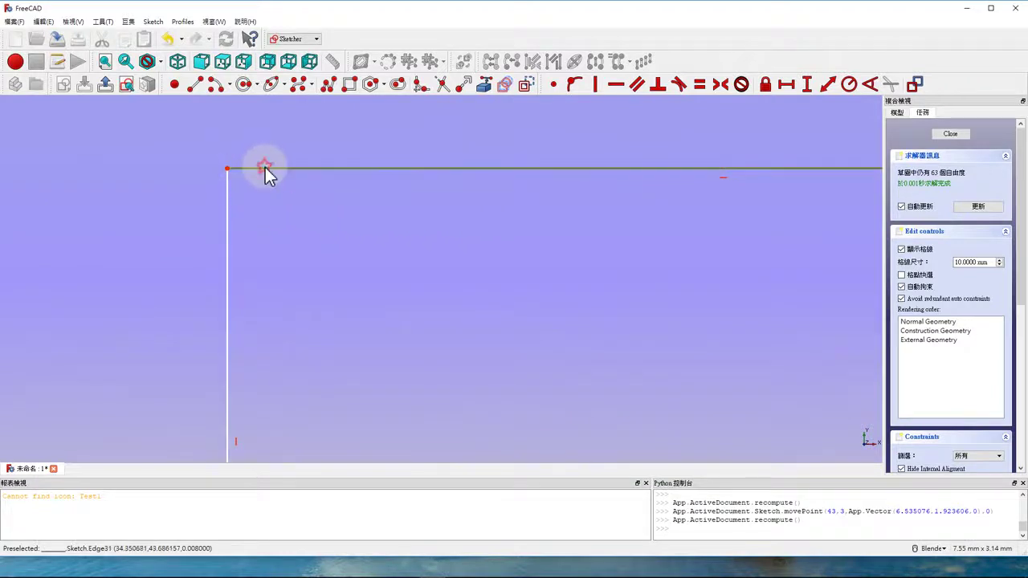
pyautogui.click(228, 200)
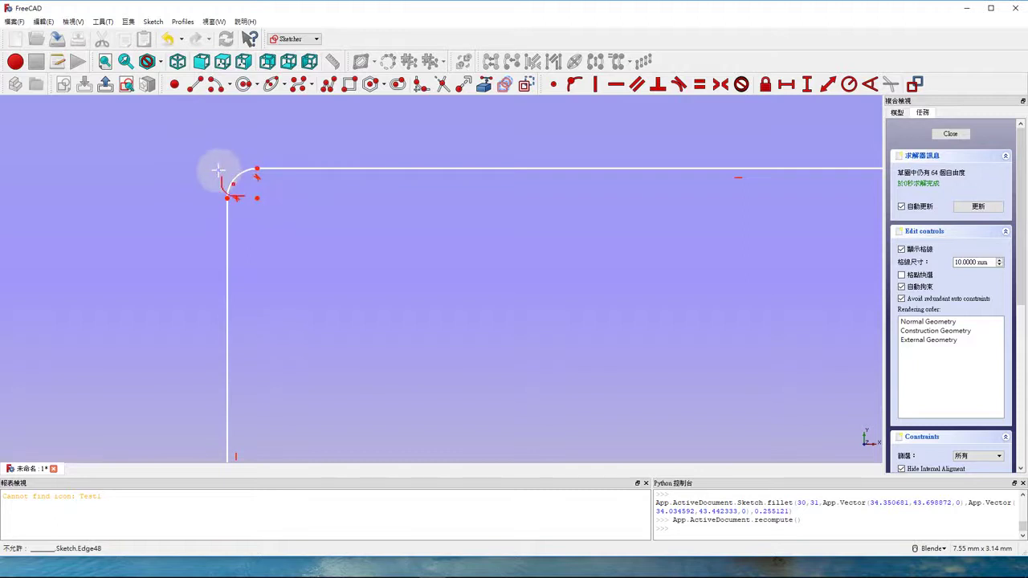
pyautogui.rightClick(238, 193)
# Select the new fillet arc and leave sketch editing
pyautogui.click(240, 176)
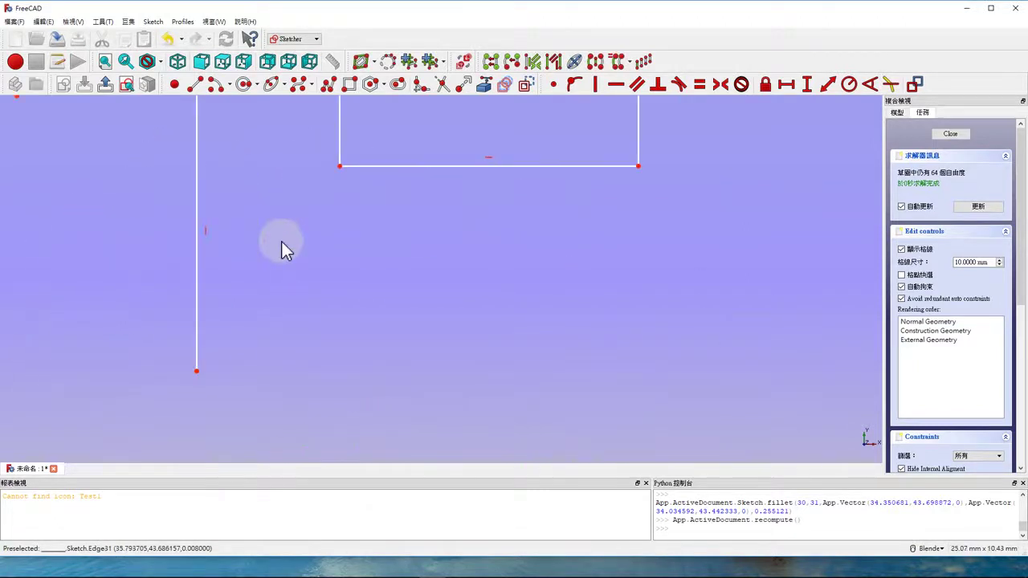
pyautogui.scroll(4, 326, 187)
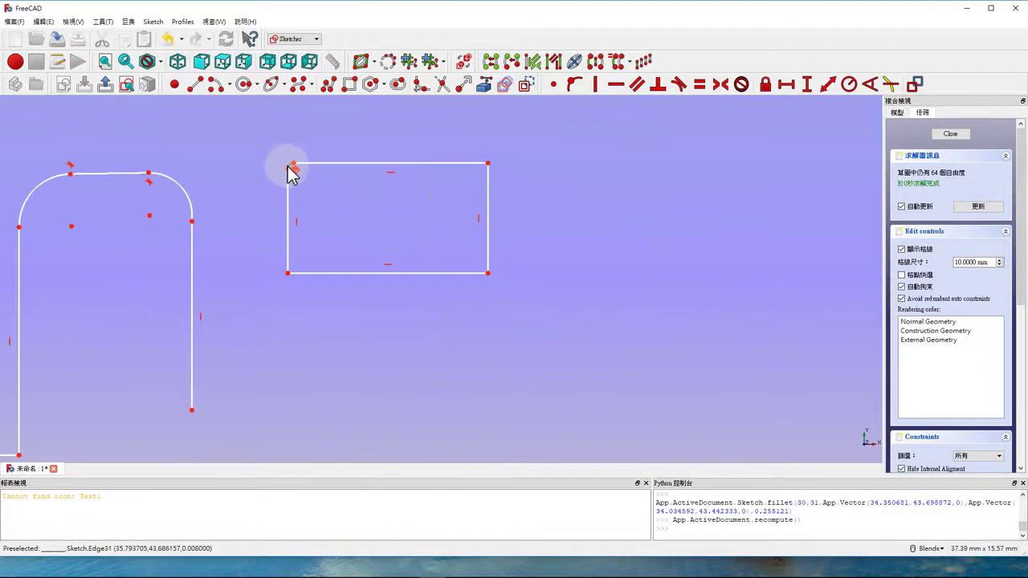
pyautogui.press('Escape')
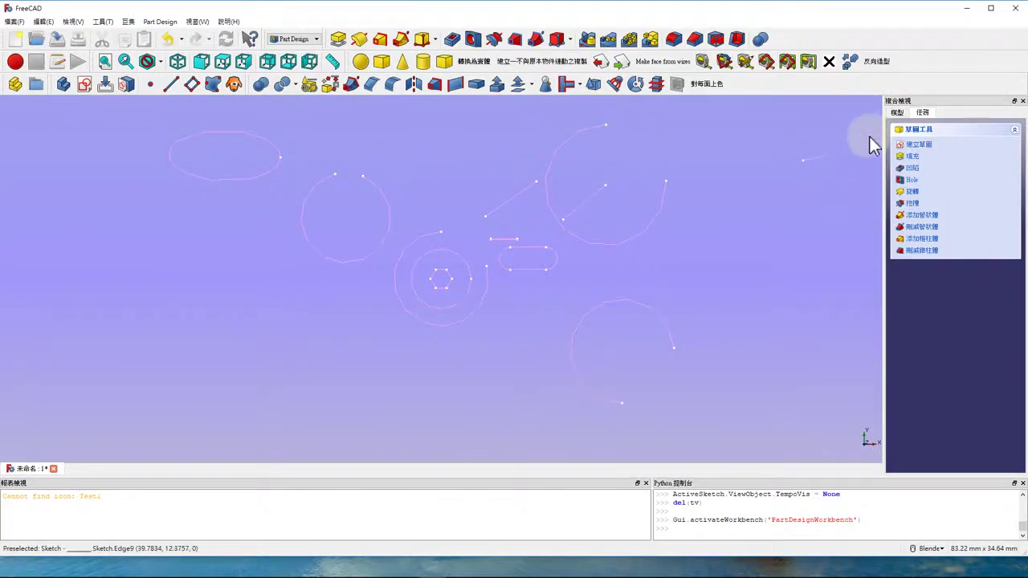
pyautogui.click(898, 113)
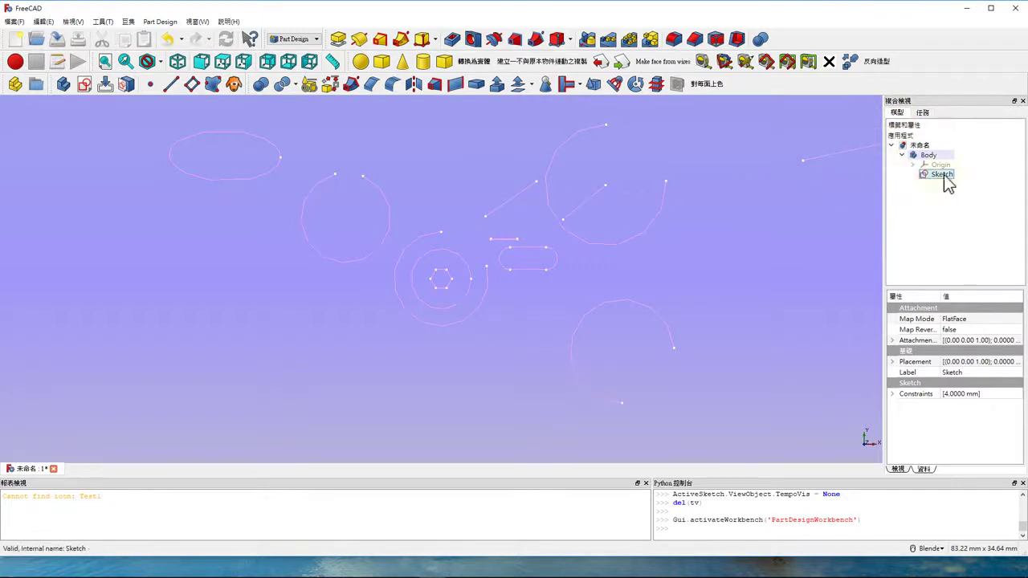
pyautogui.doubleClick(942, 176)
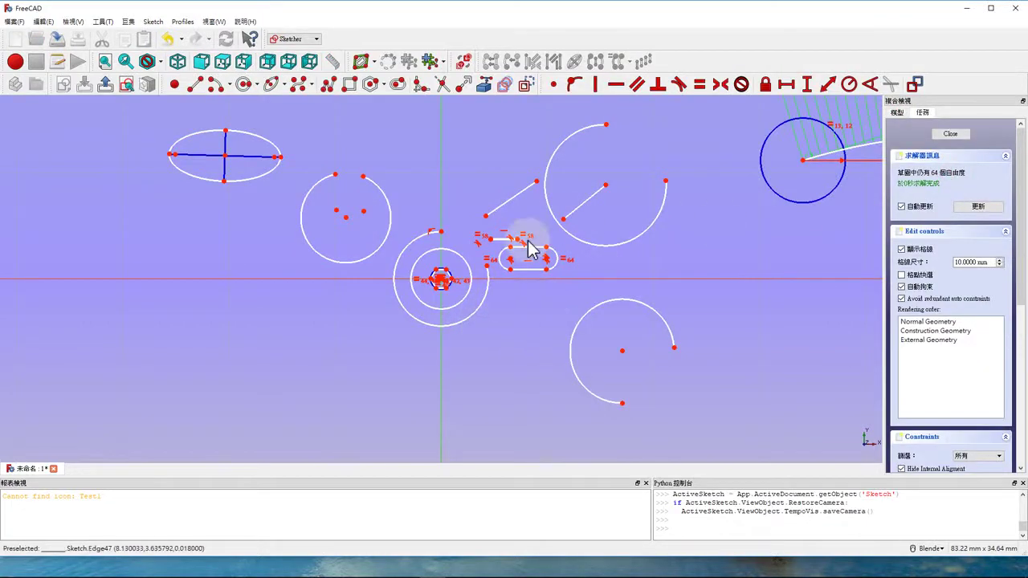
pyautogui.scroll(-3, 530, 250)
pyautogui.scroll(-2, 527, 201)
pyautogui.scroll(-2, 528, 188)
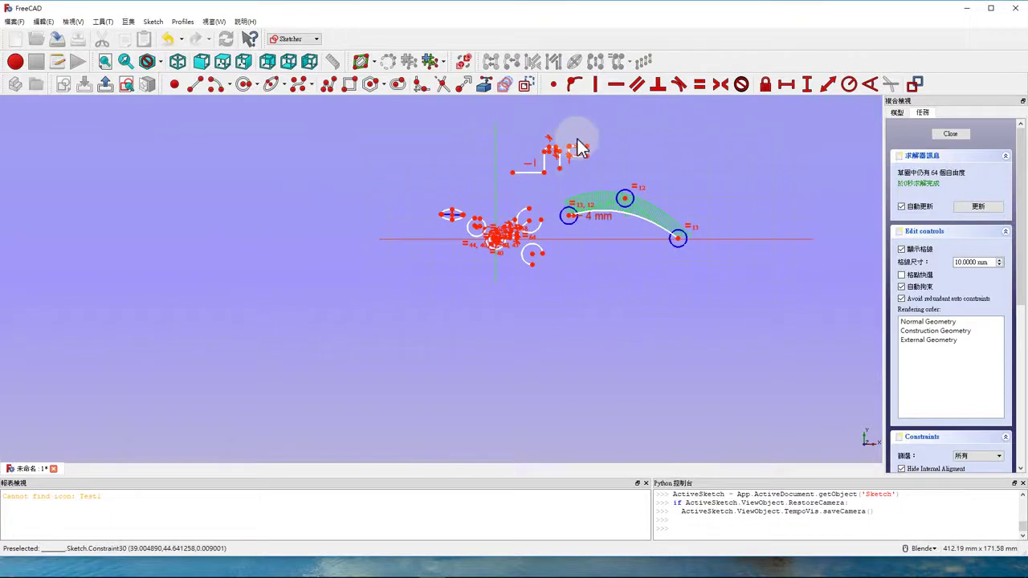
pyautogui.scroll(3, 611, 146)
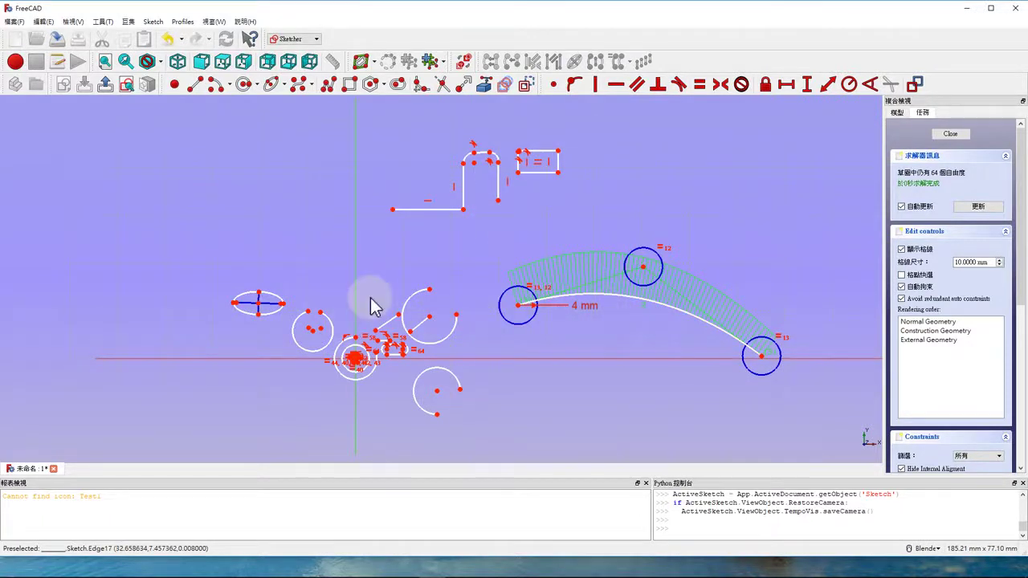
pyautogui.scroll(-1, 462, 293)
pyautogui.scroll(3, 450, 341)
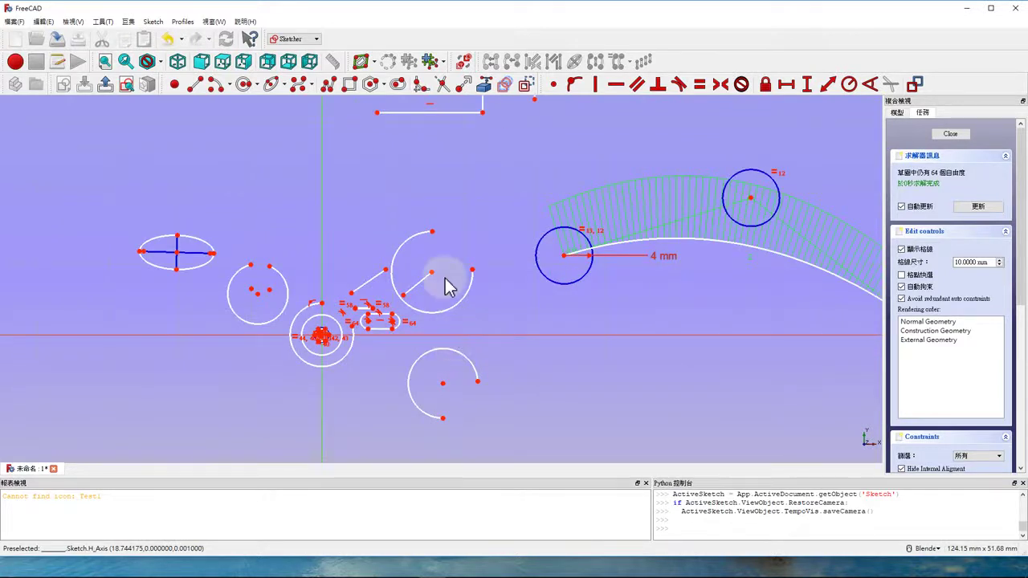
pyautogui.click(442, 84)
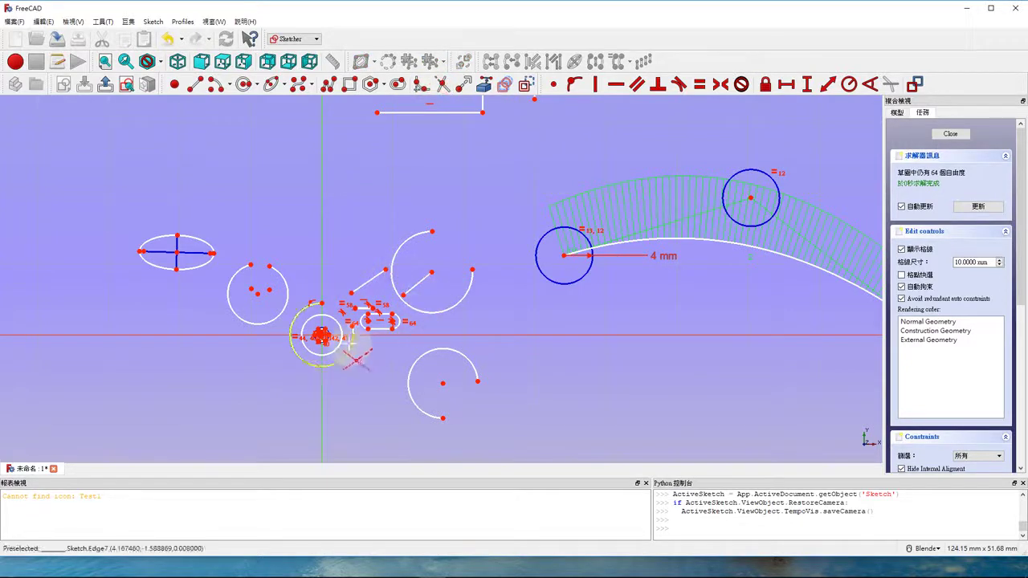
pyautogui.scroll(4, 301, 344)
pyautogui.scroll(-2, 304, 344)
pyautogui.scroll(-2, 353, 354)
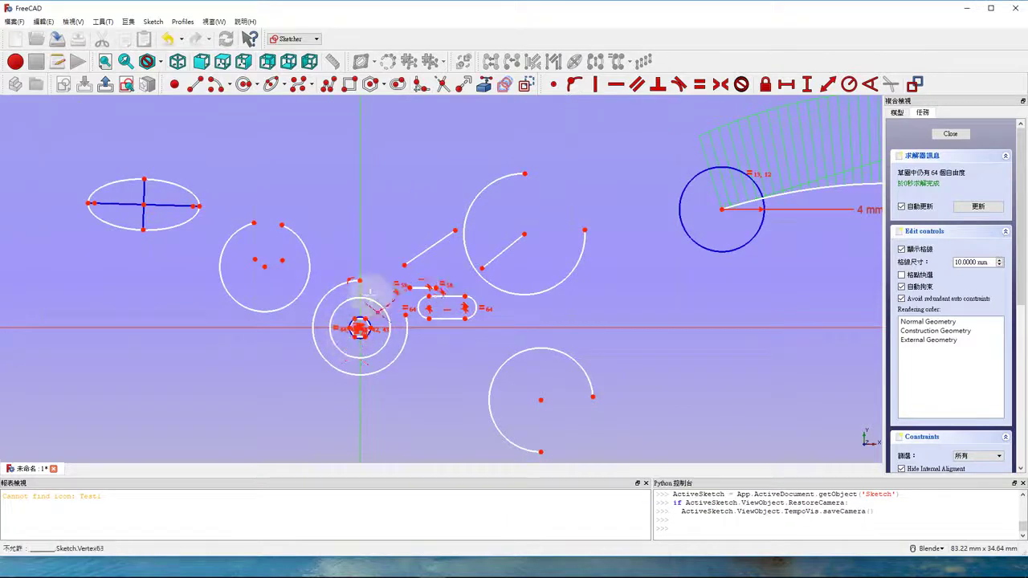
pyautogui.scroll(1, 460, 262)
pyautogui.scroll(2, 437, 299)
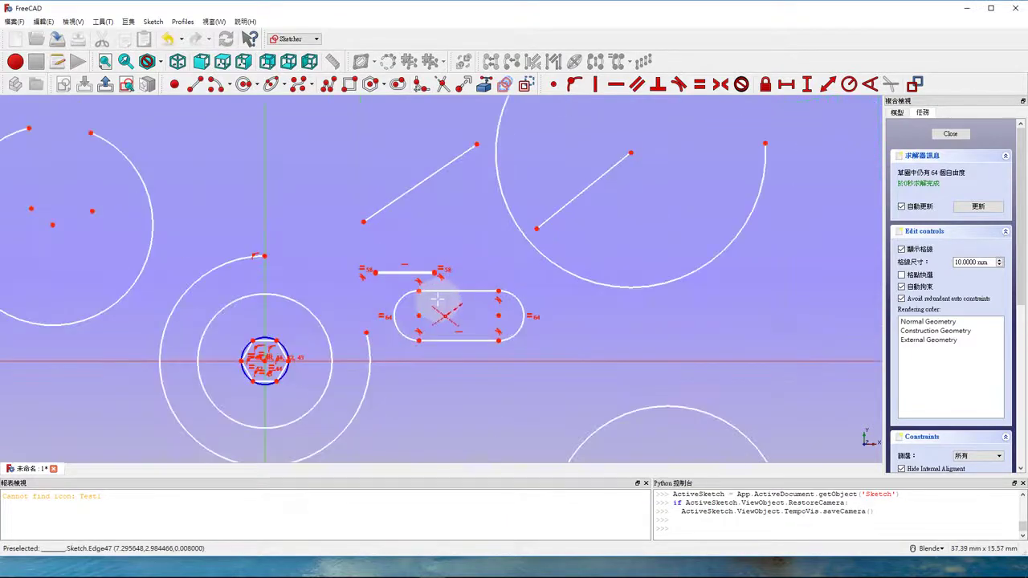
pyautogui.press('Escape')
pyautogui.press('Escape')
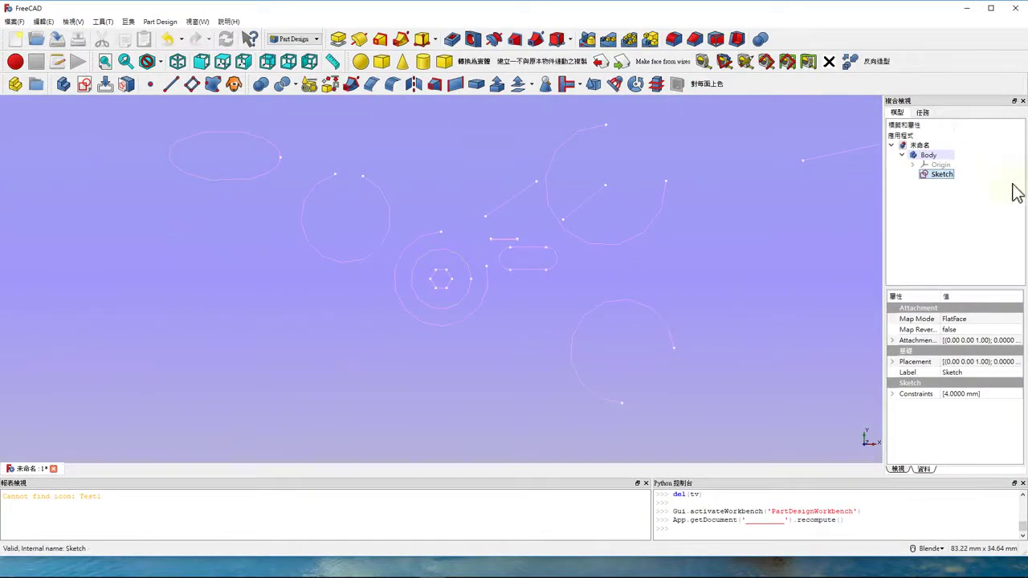
pyautogui.doubleClick(932, 175)
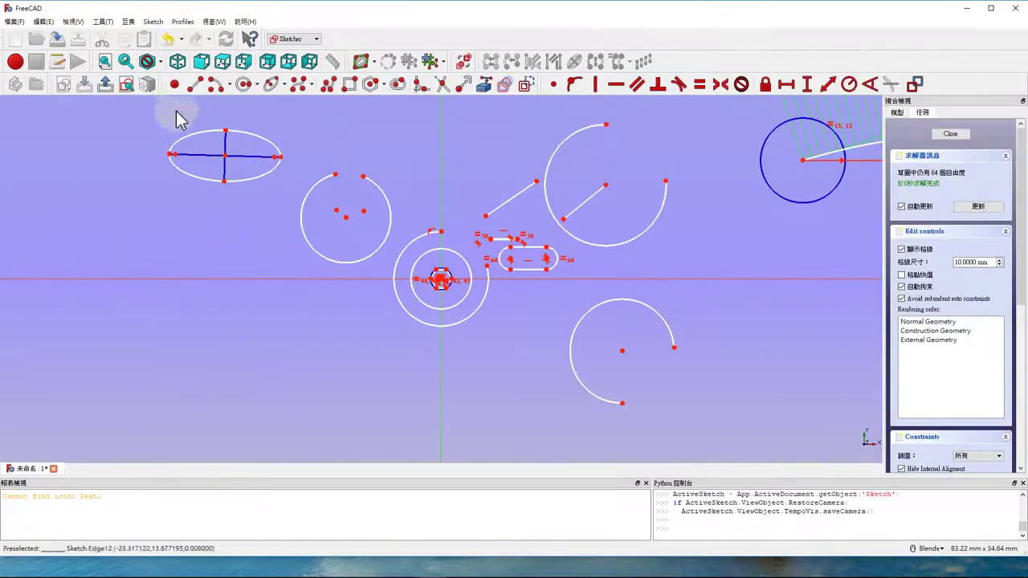
# Draw a star-shaped polyline of crossing straight segments at the sketch's lower left
pyautogui.click(338, 93)
pyautogui.click(229, 349)
pyautogui.click(301, 424)
pyautogui.click(130, 426)
pyautogui.click(203, 310)
pyautogui.click(360, 323)
pyautogui.click(261, 383)
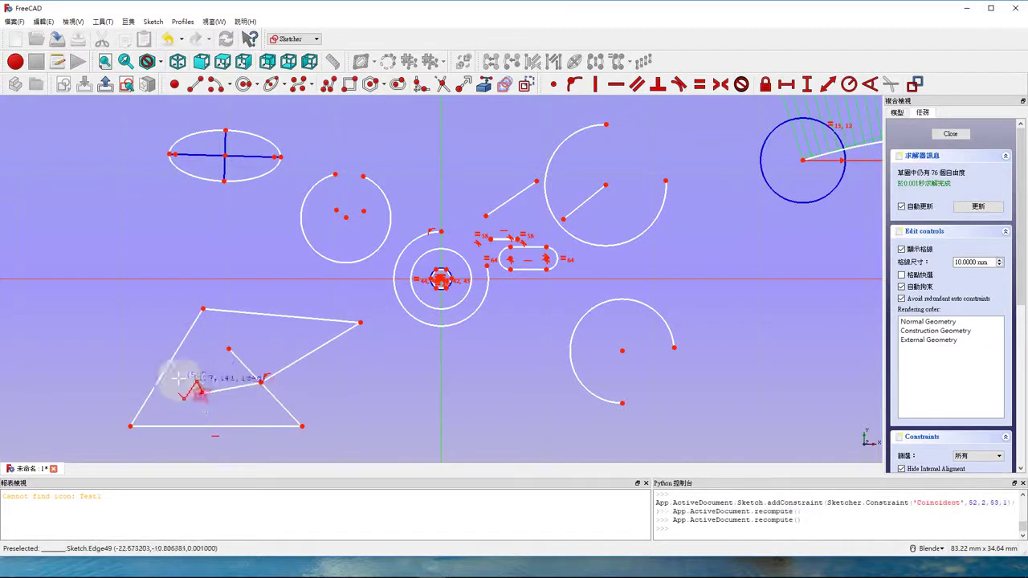
pyautogui.click(142, 356)
pyautogui.click(314, 298)
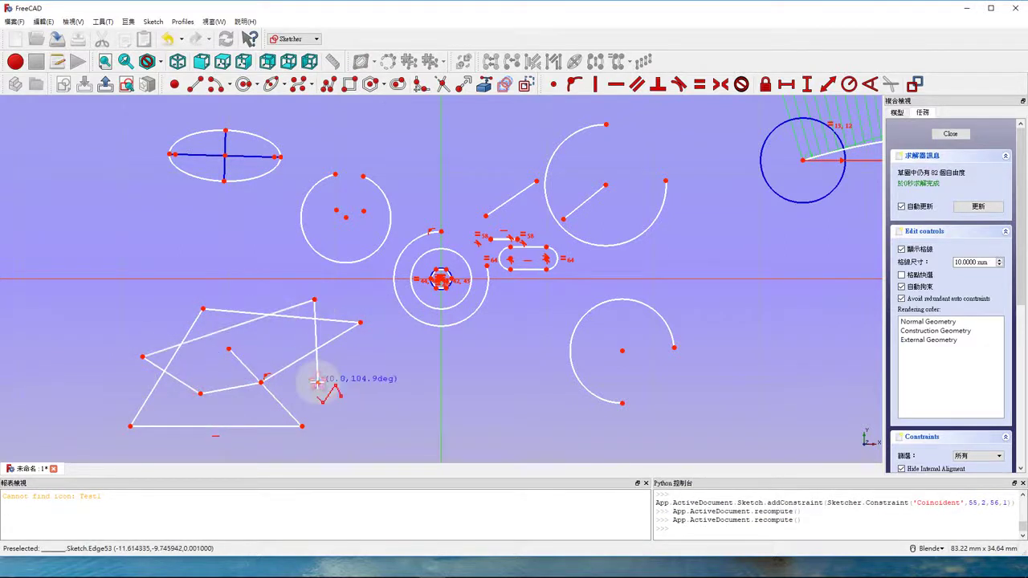
pyautogui.click(317, 383)
pyautogui.rightClick(318, 382)
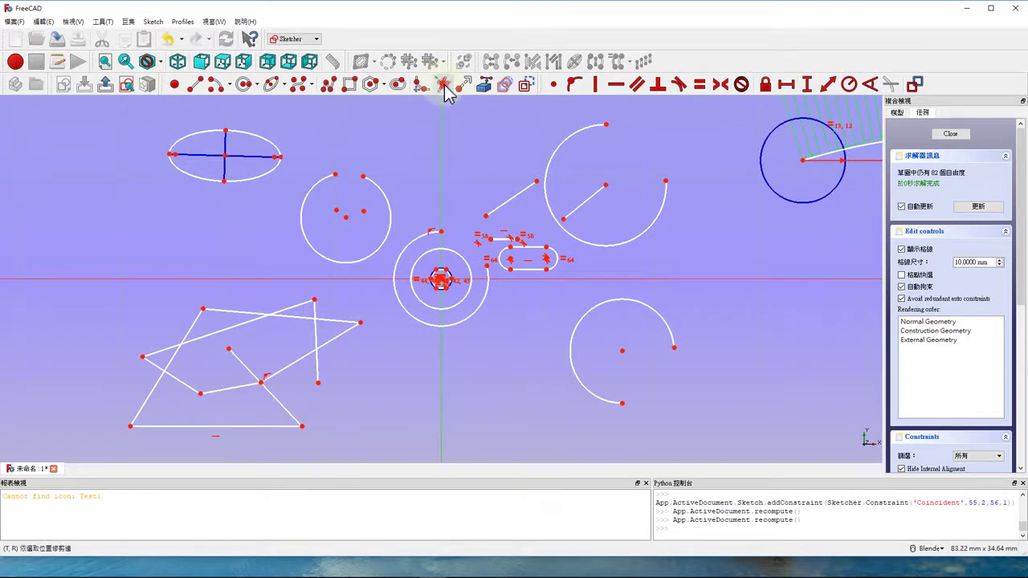
# Trim five crossing pieces from the star polyline, leaving a jagged outline
pyautogui.scroll(5, 241, 371)
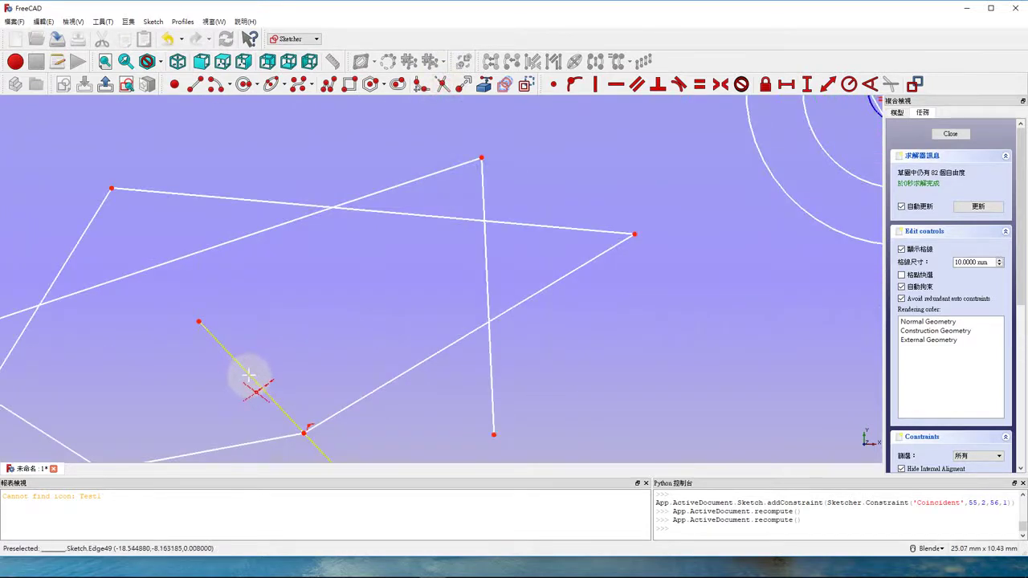
pyautogui.click(252, 386)
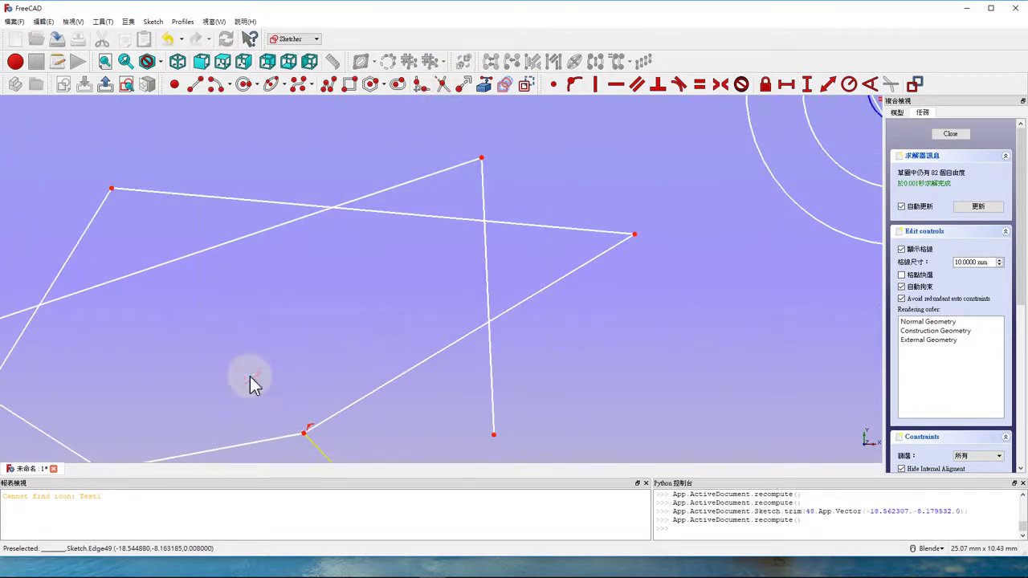
pyautogui.scroll(-5, 306, 297)
pyautogui.scroll(5, 306, 340)
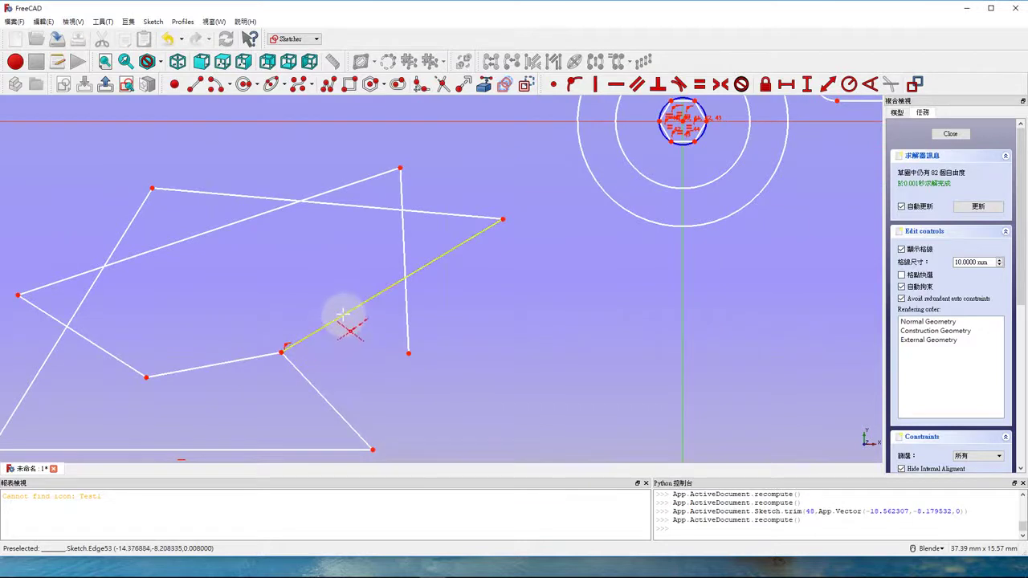
pyautogui.click(343, 320)
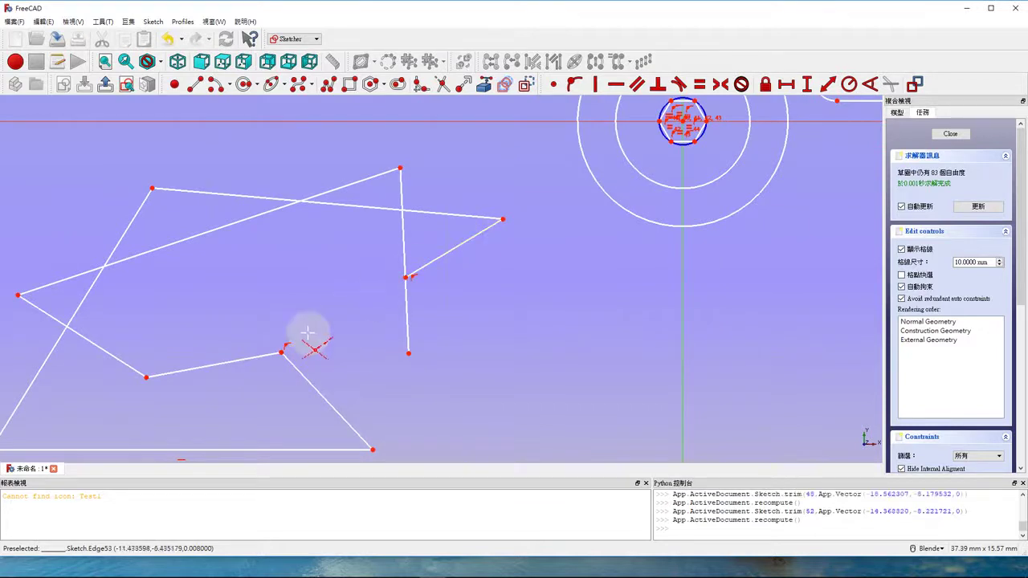
pyautogui.click(369, 211)
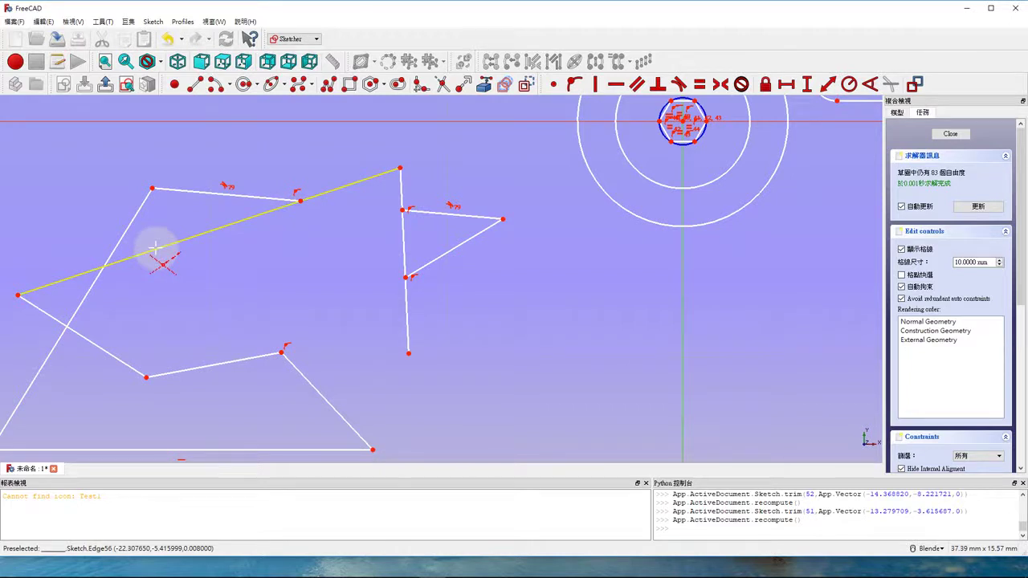
pyautogui.click(155, 249)
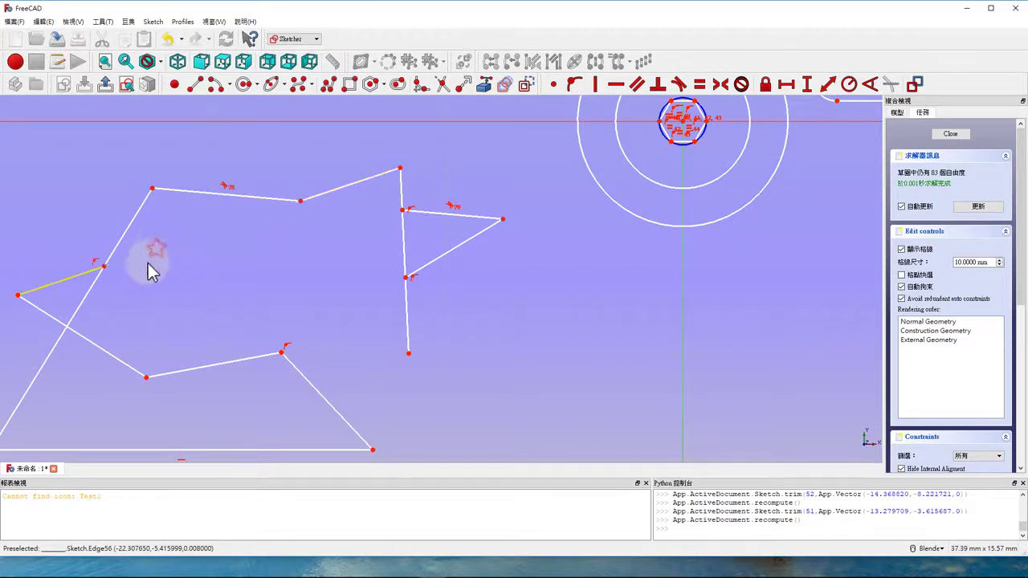
pyautogui.click(90, 297)
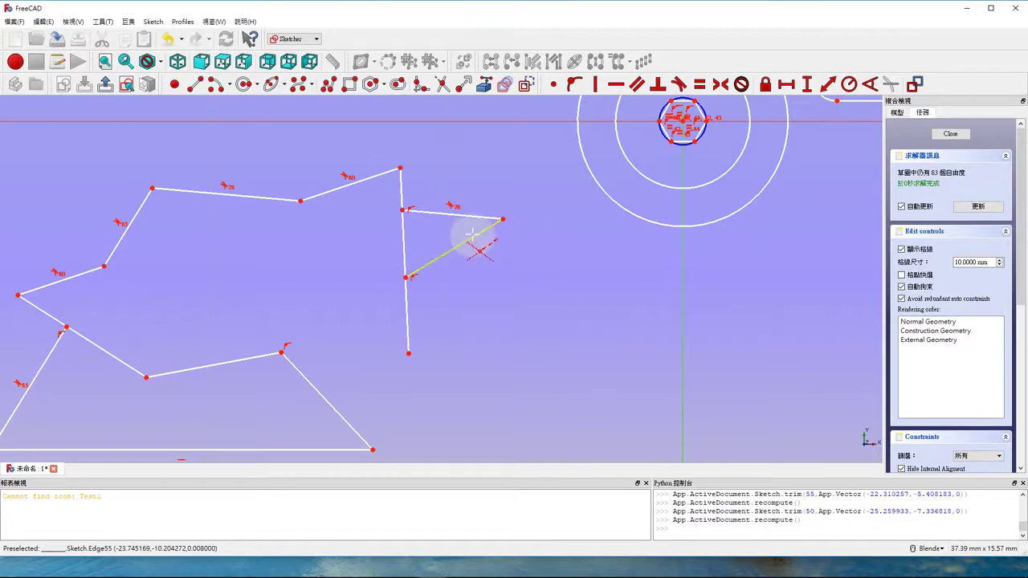
pyautogui.scroll(-3, 470, 229)
pyautogui.scroll(2, 470, 229)
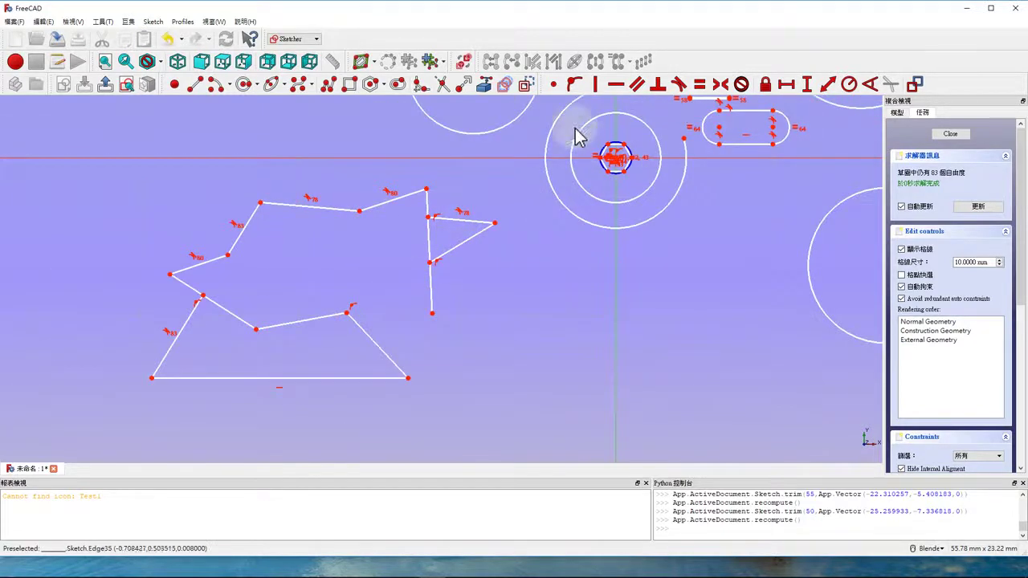
# Extend an outline edge to a neighbouring vertex, then drag a corner vertex up and right
pyautogui.click(464, 85)
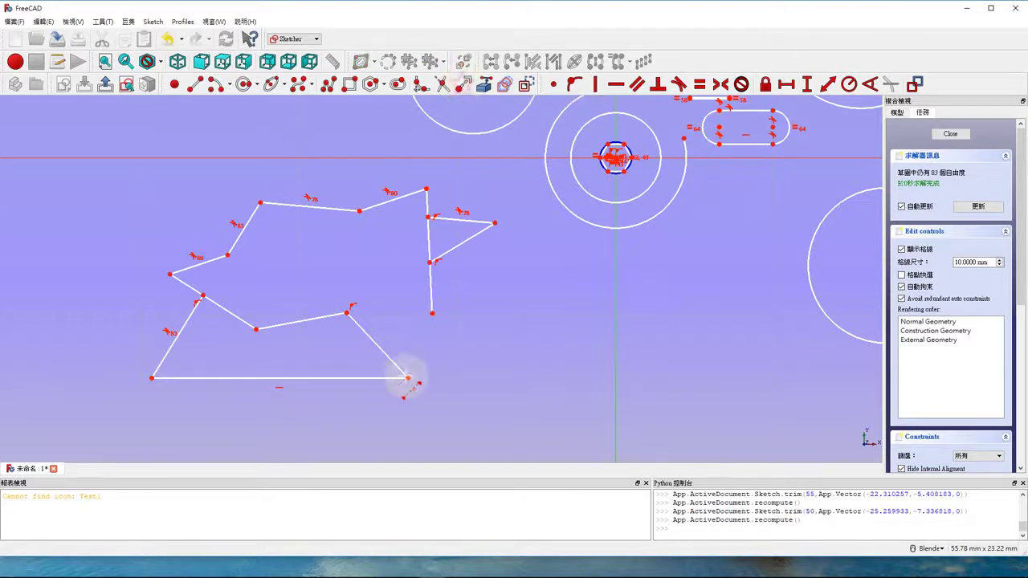
pyautogui.click(446, 251)
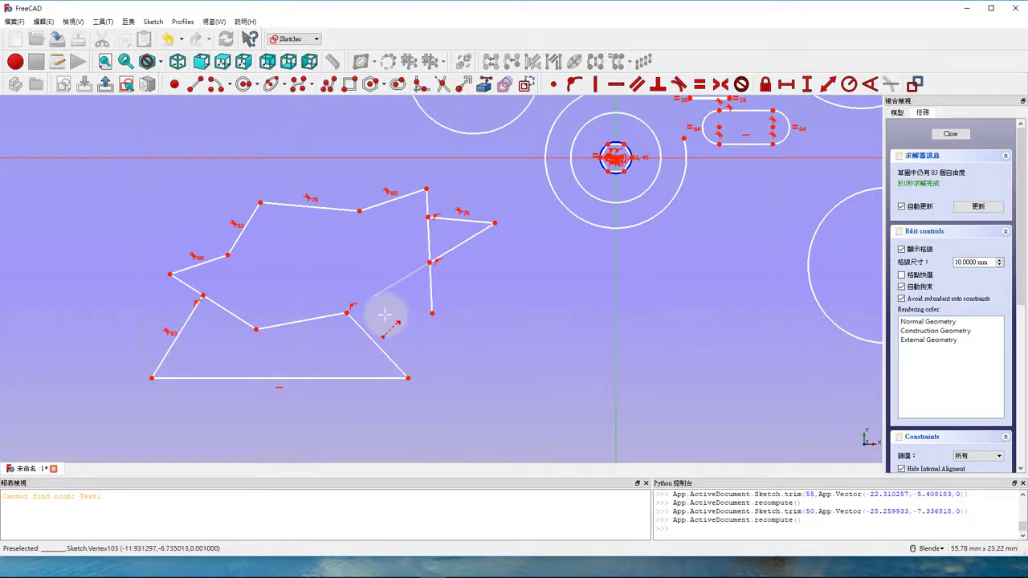
pyautogui.click(346, 311)
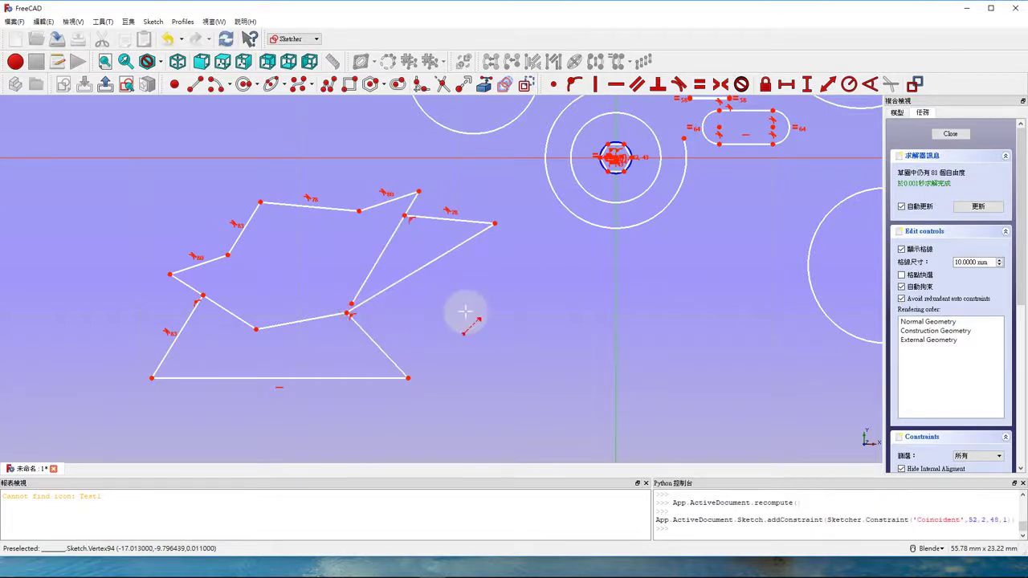
pyautogui.scroll(2, 409, 294)
pyautogui.click(315, 320)
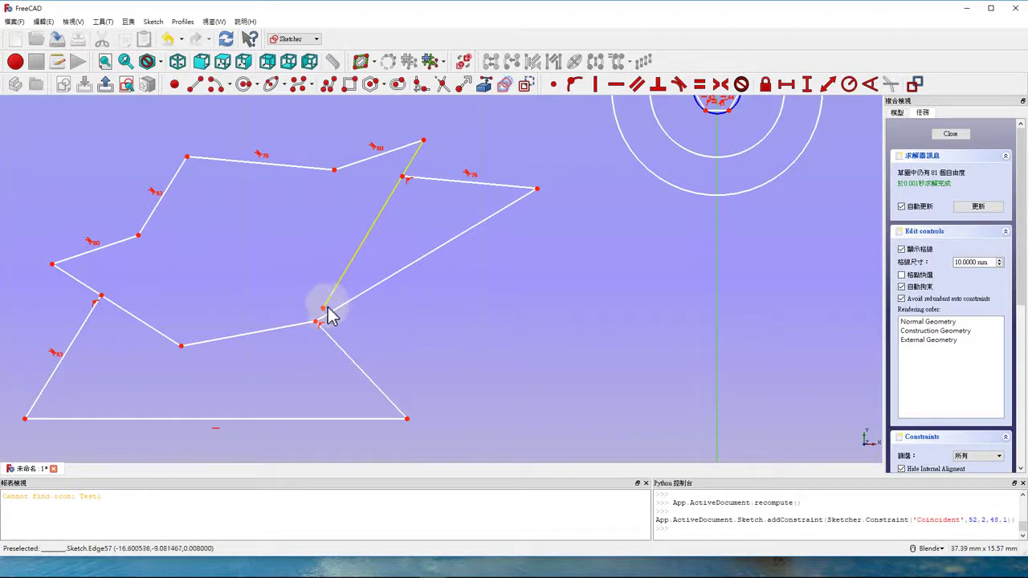
pyautogui.moveTo(321, 310)
pyautogui.mouseDown()
pyautogui.moveTo(447, 270)
pyautogui.moveTo(356, 261)
pyautogui.moveTo(388, 274)
pyautogui.mouseUp()
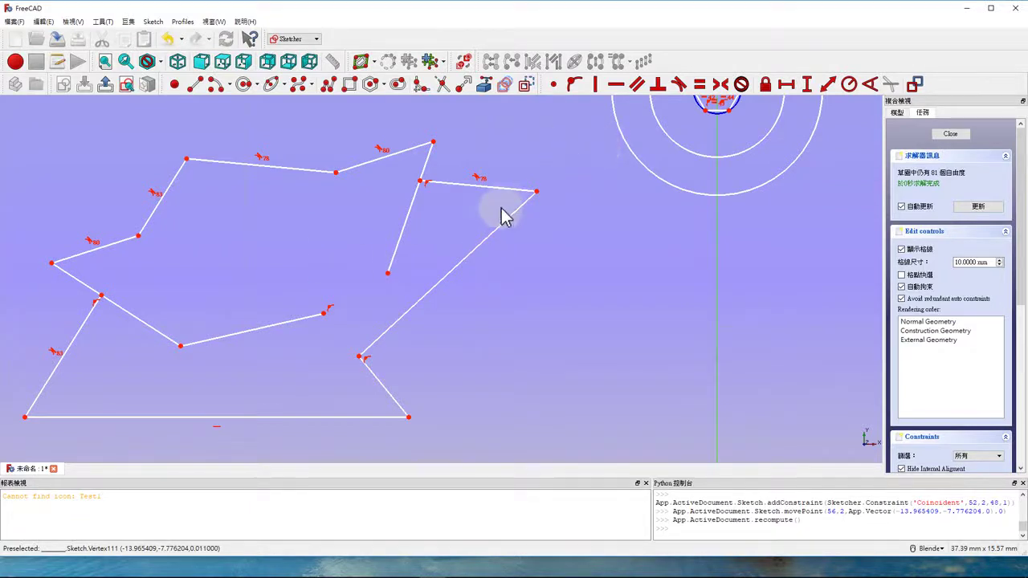
pyautogui.scroll(-2, 592, 227)
# Drag an inner edge into place and make three loose endpoints coincident at one corner
pyautogui.scroll(-2, 592, 226)
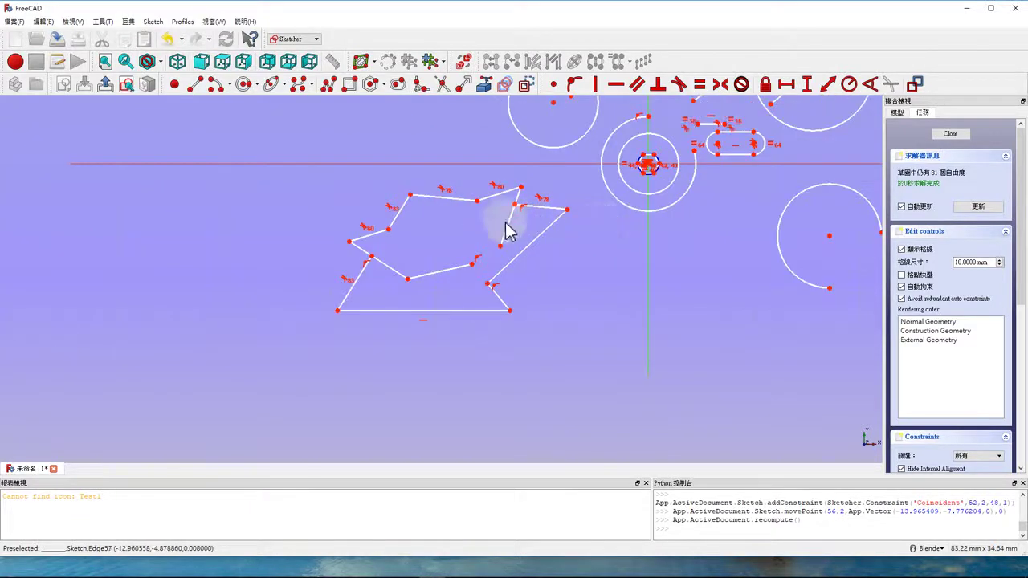
pyautogui.scroll(4, 450, 189)
pyautogui.scroll(-2, 462, 188)
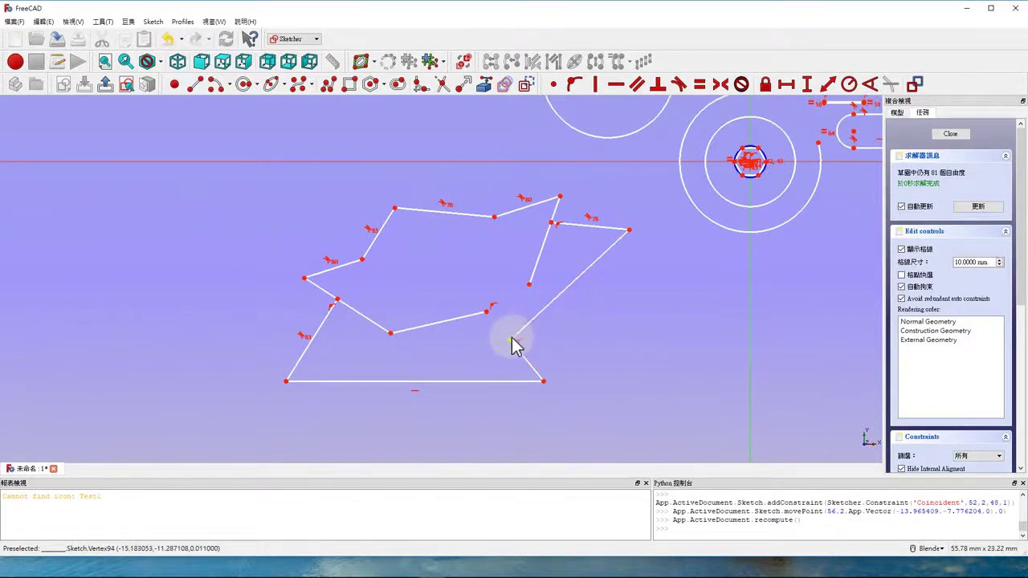
pyautogui.click(530, 283)
pyautogui.moveTo(530, 282)
pyautogui.mouseDown()
pyautogui.moveTo(526, 256)
pyautogui.moveTo(509, 312)
pyautogui.moveTo(486, 316)
pyautogui.moveTo(495, 316)
pyautogui.moveTo(482, 344)
pyautogui.moveTo(456, 345)
pyautogui.moveTo(427, 286)
pyautogui.moveTo(544, 329)
pyautogui.moveTo(454, 367)
pyautogui.moveTo(481, 323)
pyautogui.moveTo(526, 348)
pyautogui.moveTo(493, 316)
pyautogui.moveTo(530, 321)
pyautogui.moveTo(482, 313)
pyautogui.mouseUp()
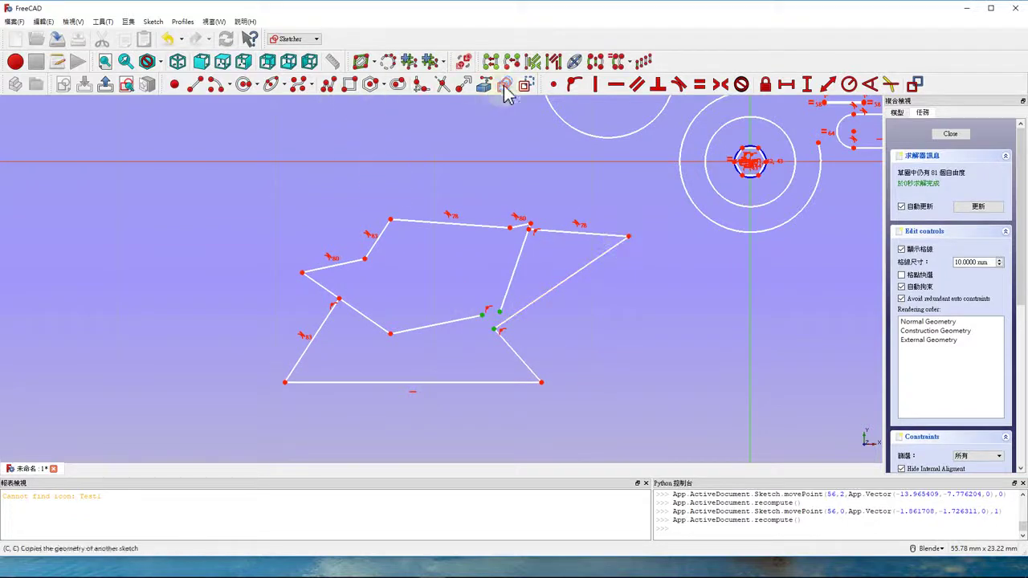
pyautogui.click(555, 84)
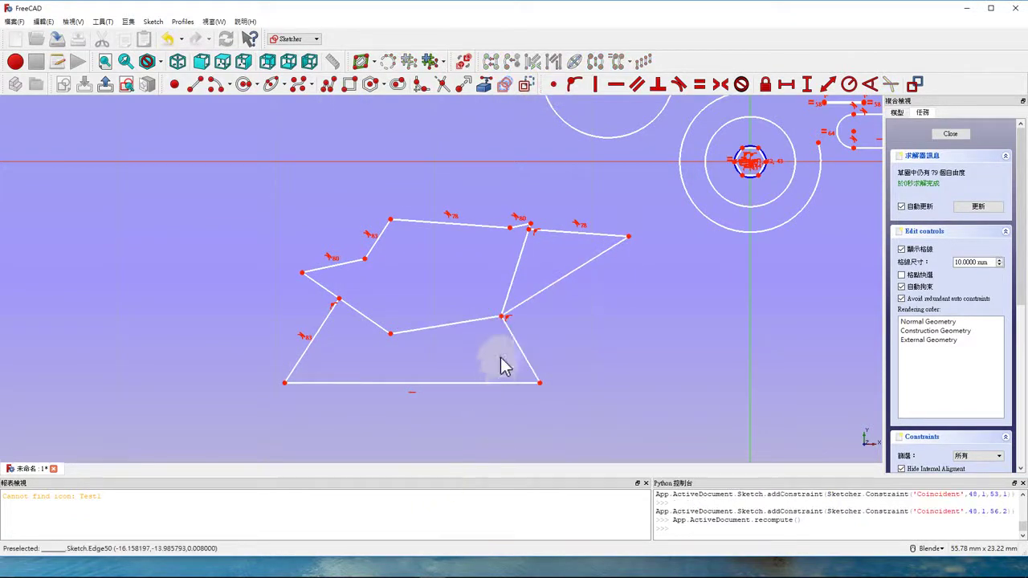
pyautogui.moveTo(501, 318)
pyautogui.mouseDown()
pyautogui.moveTo(445, 323)
pyautogui.moveTo(502, 326)
pyautogui.mouseUp()
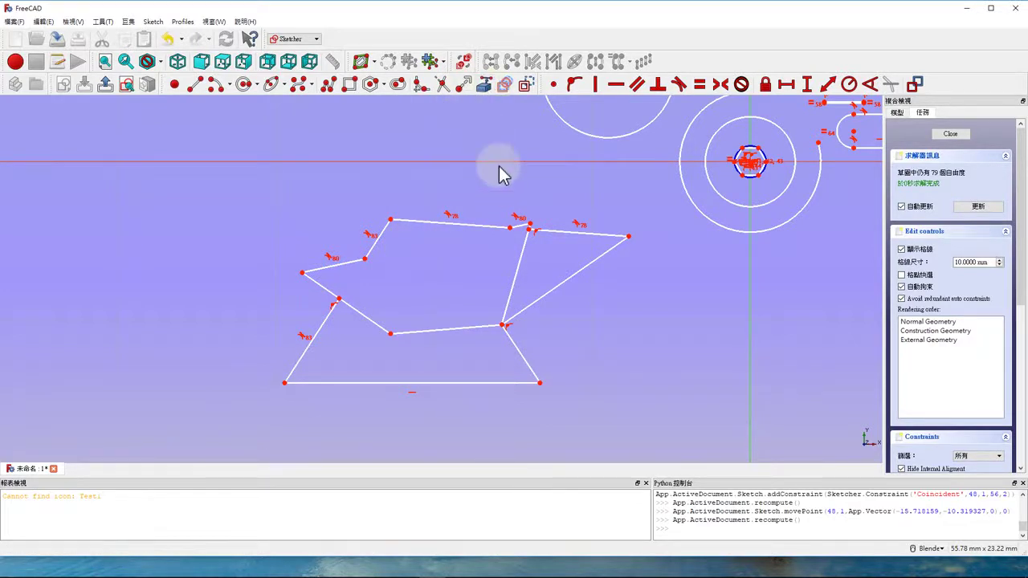
pyautogui.scroll(-3, 425, 218)
pyautogui.scroll(2, 429, 252)
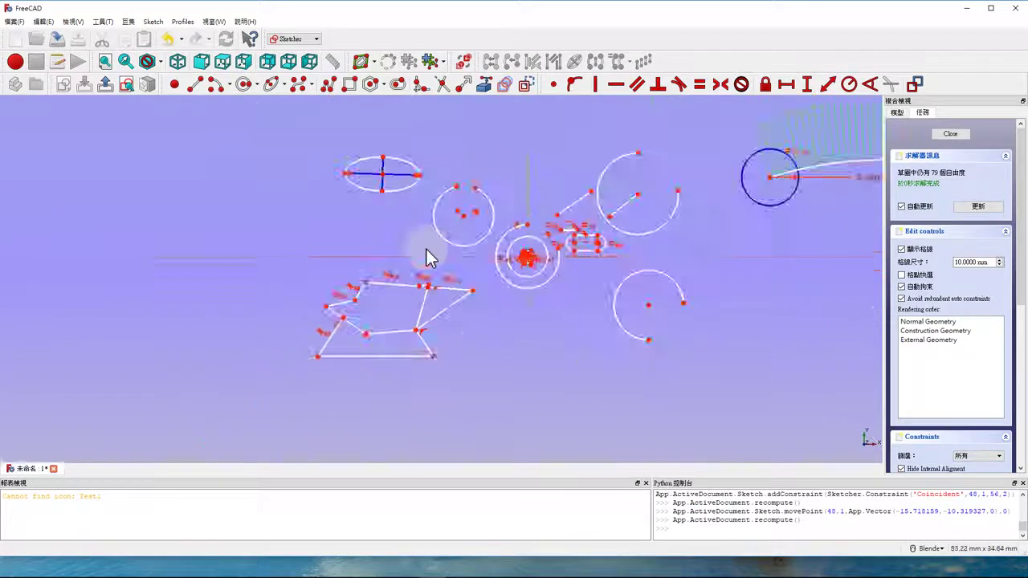
pyautogui.scroll(-4, 434, 255)
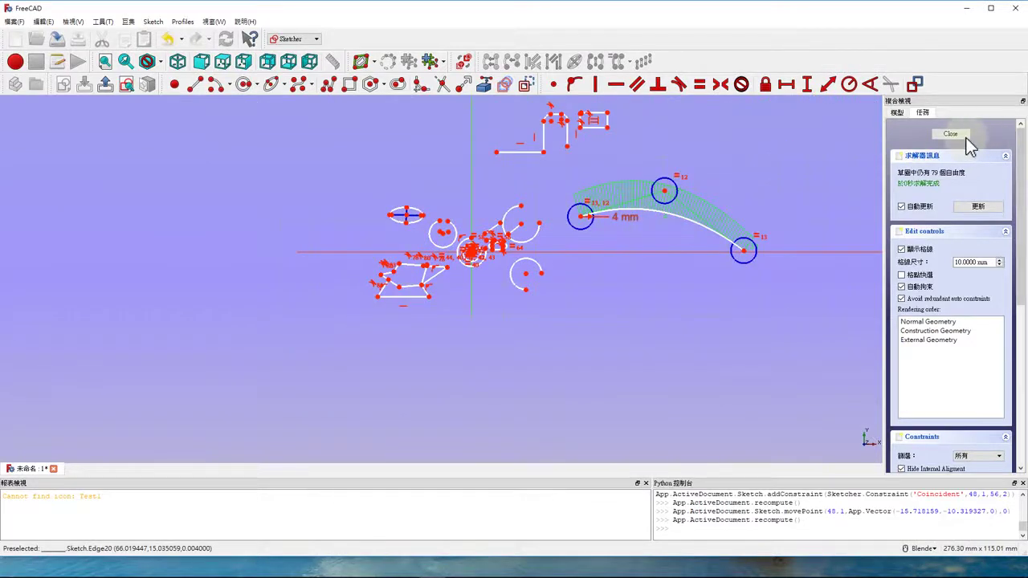
# Close the sketch and create a second body, Body001, accepting the warning
pyautogui.click(951, 133)
pyautogui.click(84, 84)
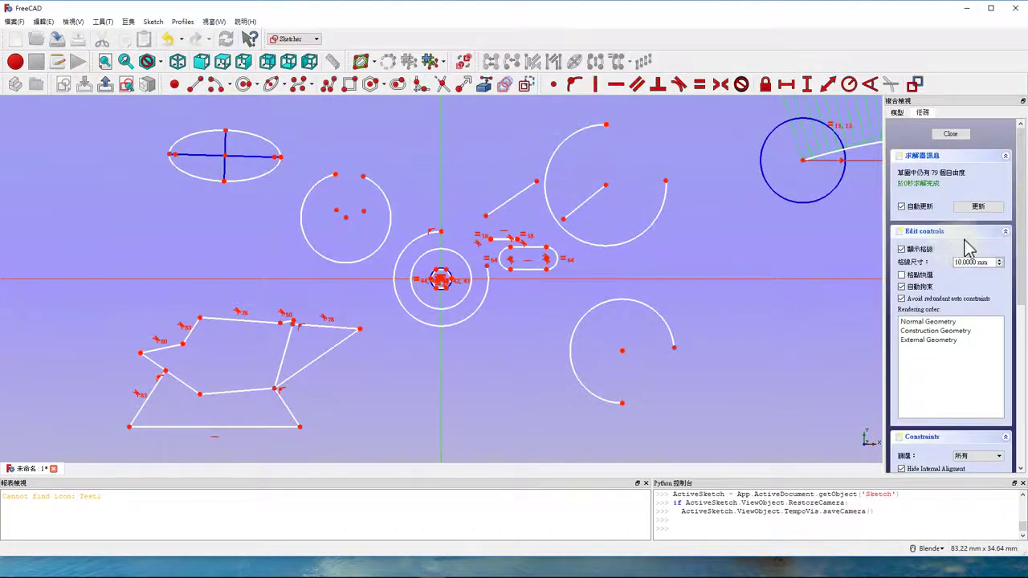
pyautogui.click(951, 135)
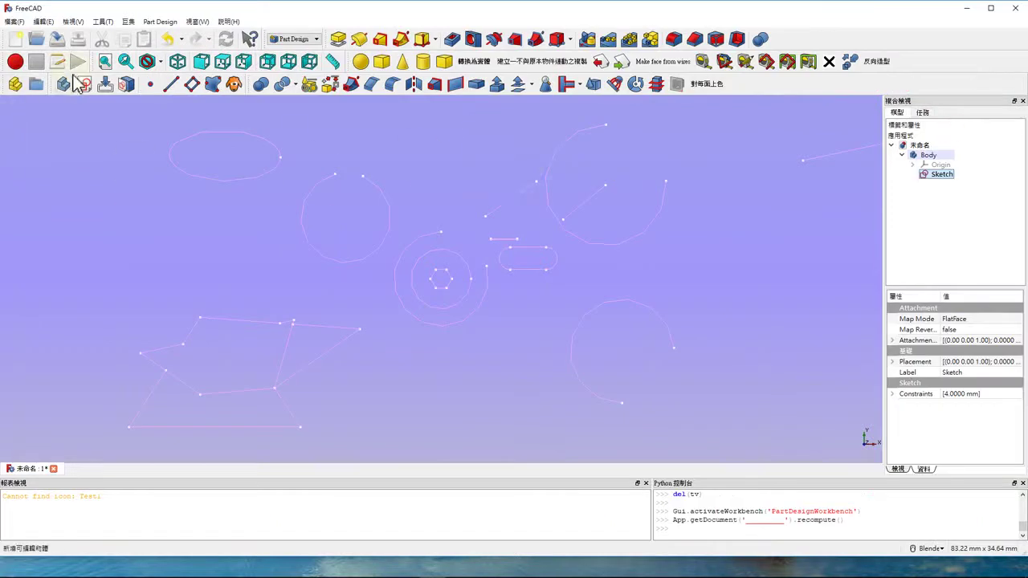
pyautogui.click(928, 155)
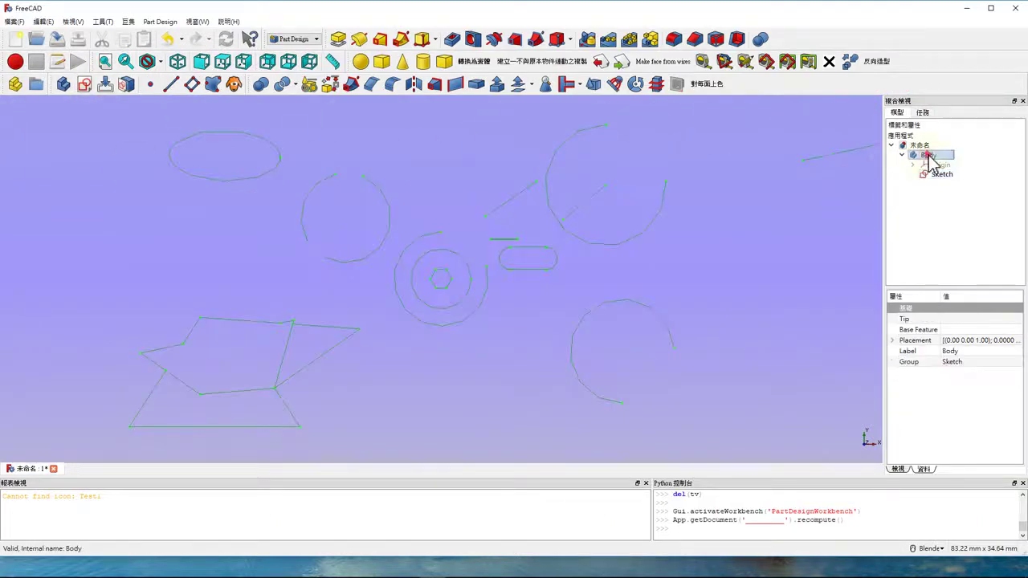
pyautogui.click(58, 87)
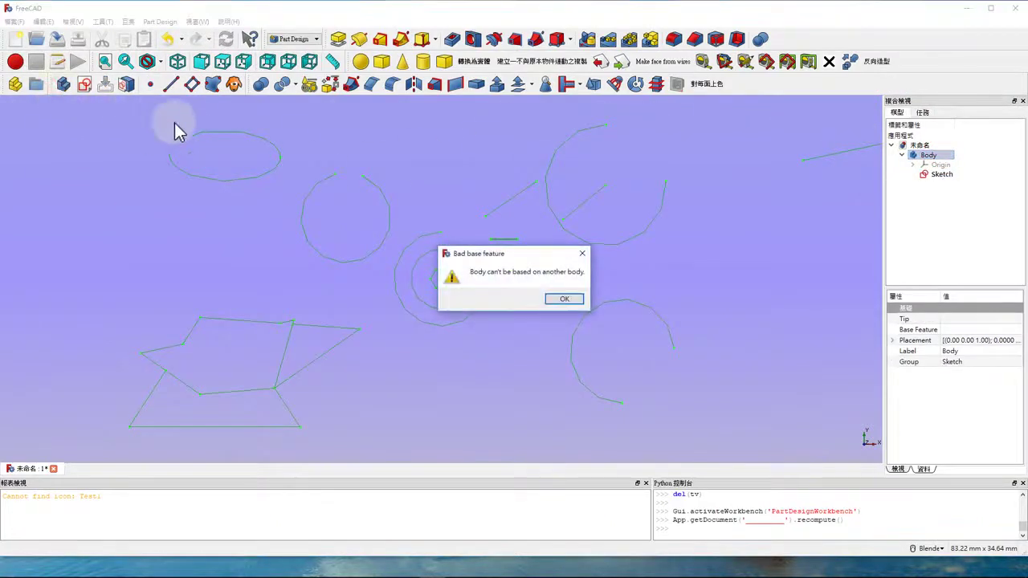
pyautogui.click(552, 305)
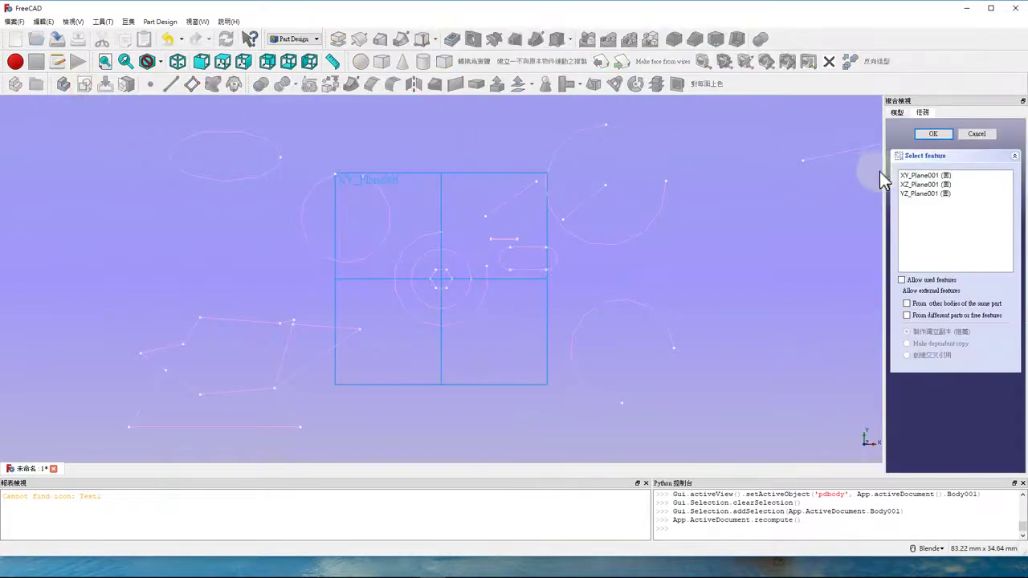
# Sketch a circle centred on the origin on XY_Plane001, then close the sketch
pyautogui.click(924, 175)
pyautogui.click(932, 133)
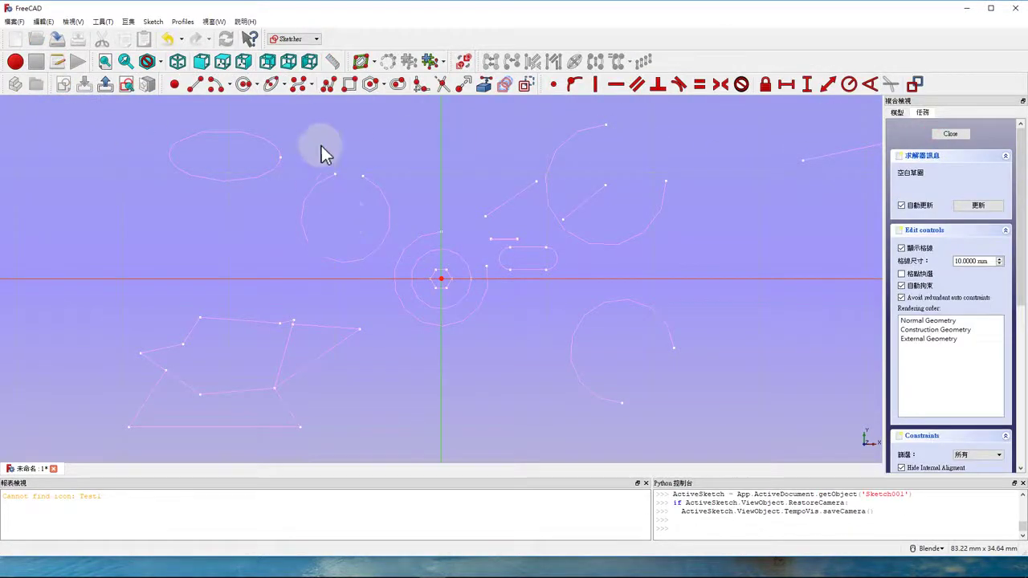
pyautogui.click(245, 84)
pyautogui.click(441, 279)
pyautogui.click(551, 264)
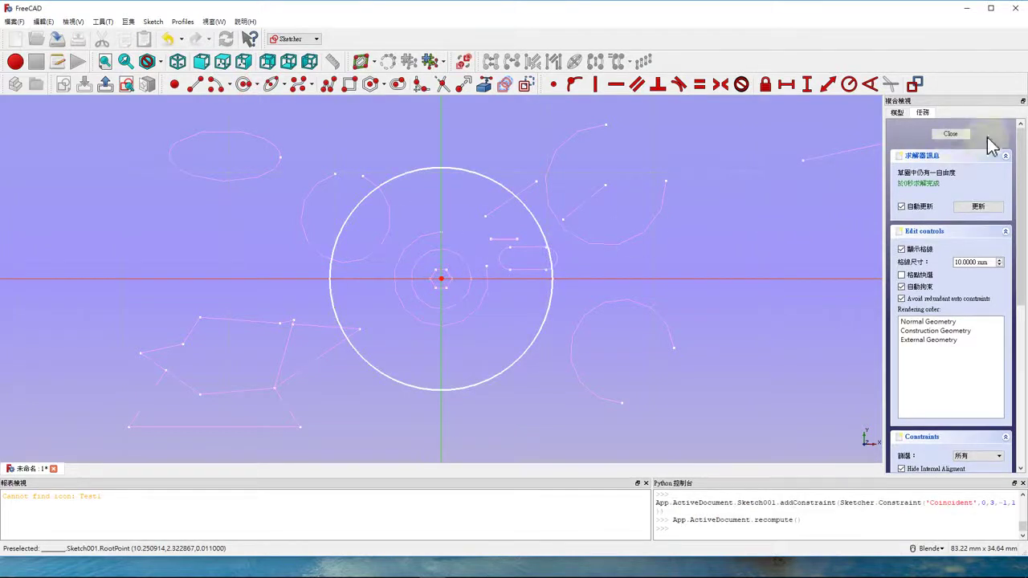
pyautogui.click(951, 134)
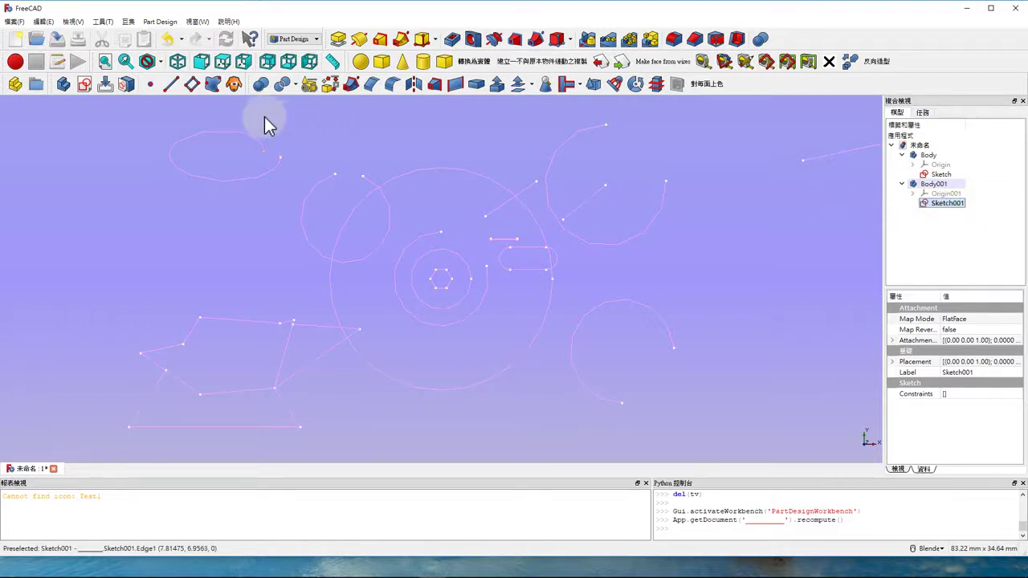
# Pad the circle sketch 20 mm into a cylinder, view it isometrically, and select its top face
pyautogui.click(338, 40)
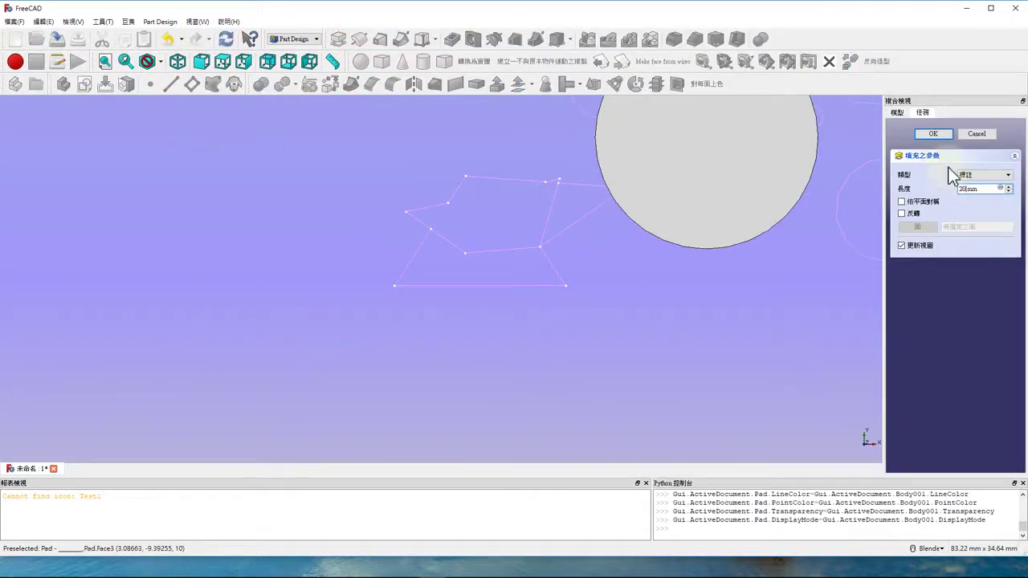
pyautogui.click(935, 133)
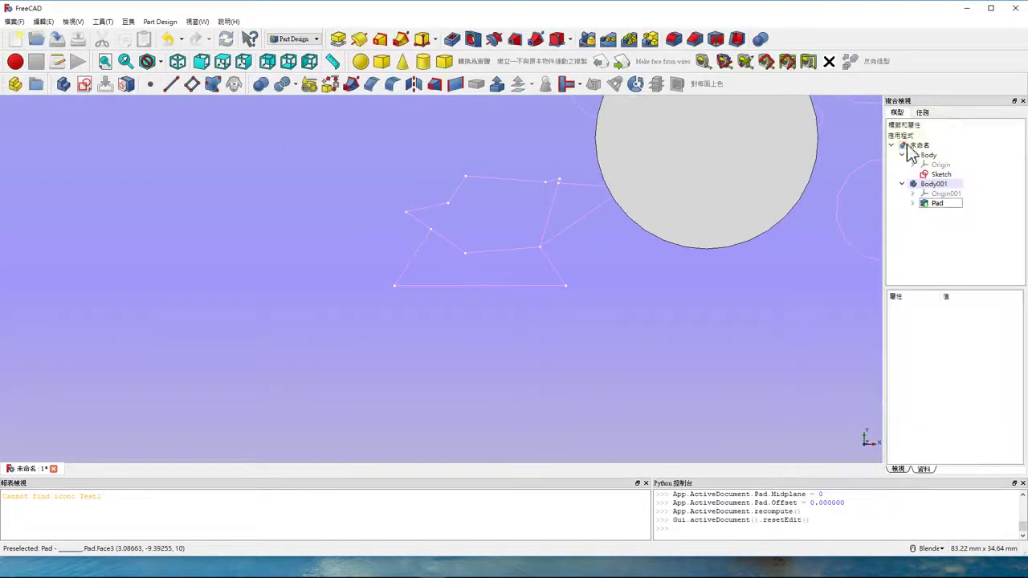
pyautogui.click(178, 61)
pyautogui.scroll(5, 434, 410)
pyautogui.scroll(-5, 634, 321)
pyautogui.scroll(3, 525, 252)
pyautogui.scroll(-2, 465, 268)
pyautogui.click(462, 260)
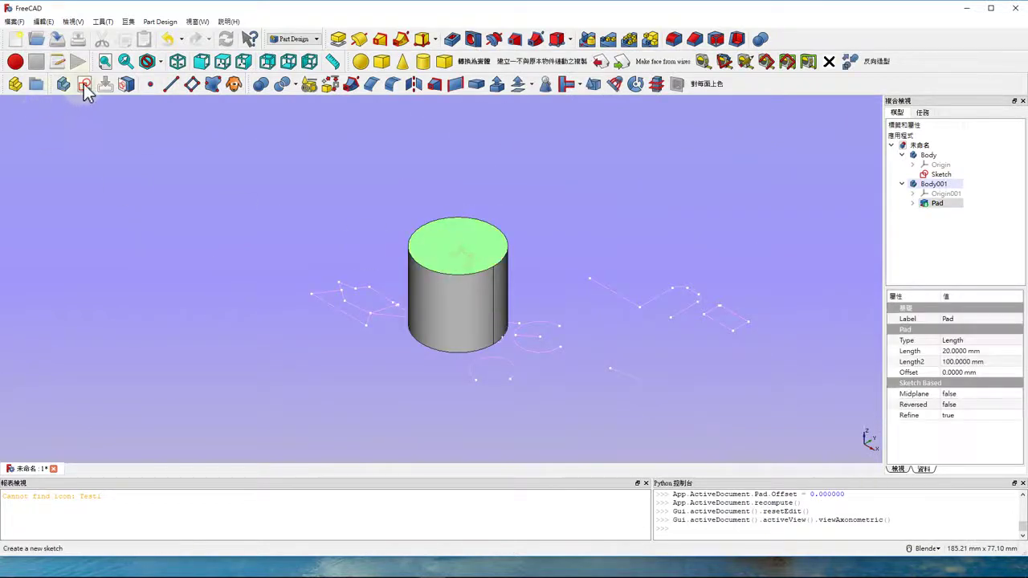
# Create Sketch002 on the cylinder's top face and import its circular top edge as external geometry
pyautogui.click(84, 84)
pyautogui.scroll(-2, 567, 400)
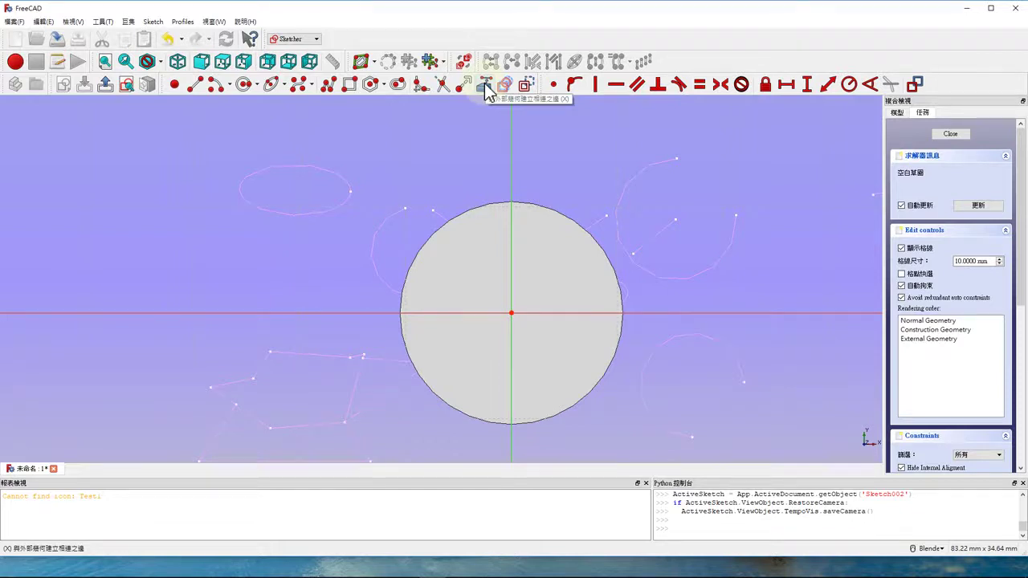
pyautogui.click(485, 85)
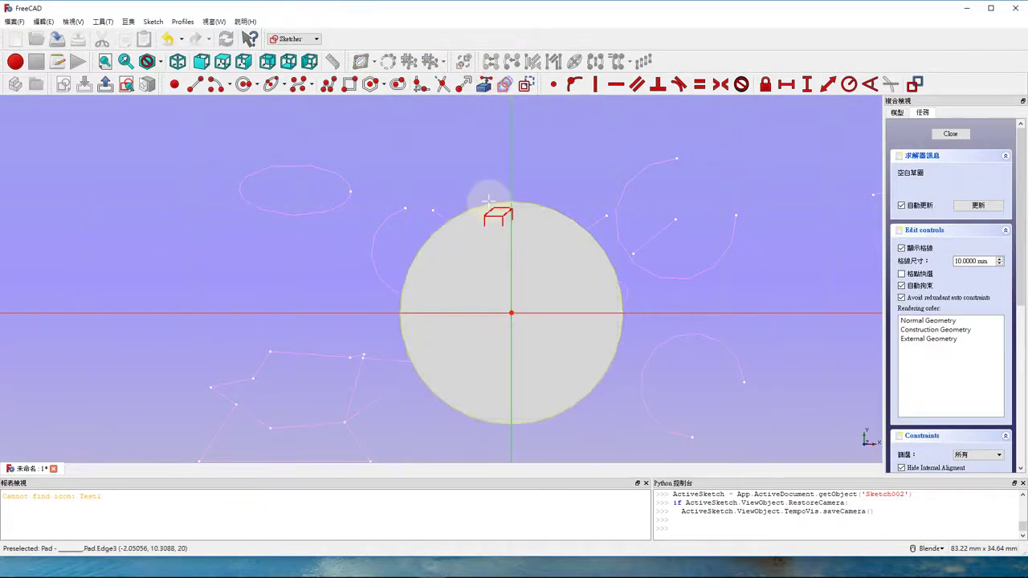
pyautogui.click(487, 199)
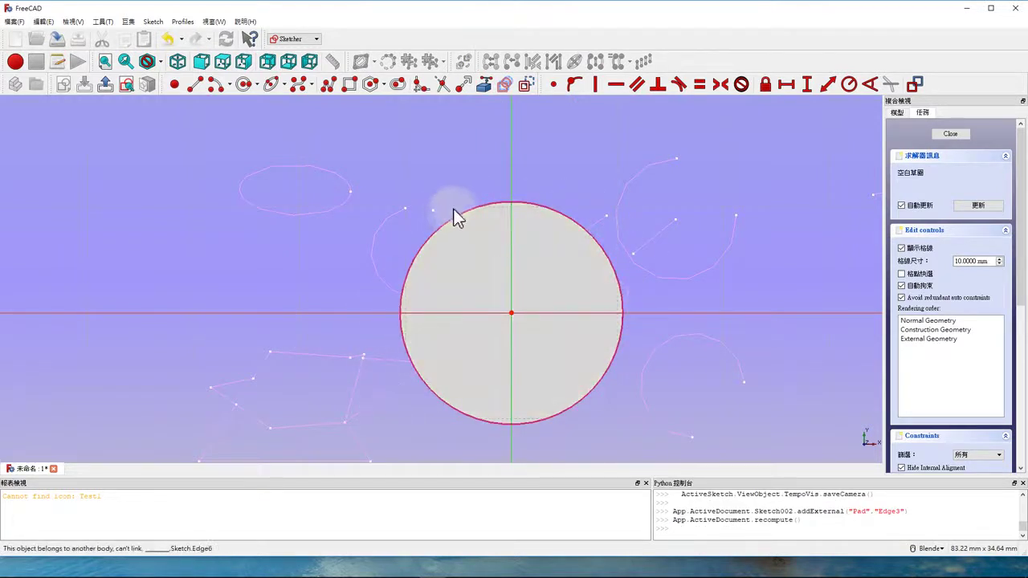
pyautogui.scroll(-1, 502, 185)
# Draw a diagonal line across the top circle with both endpoints snapped onto the imported edge
pyautogui.scroll(1, 493, 201)
pyautogui.rightClick(541, 153)
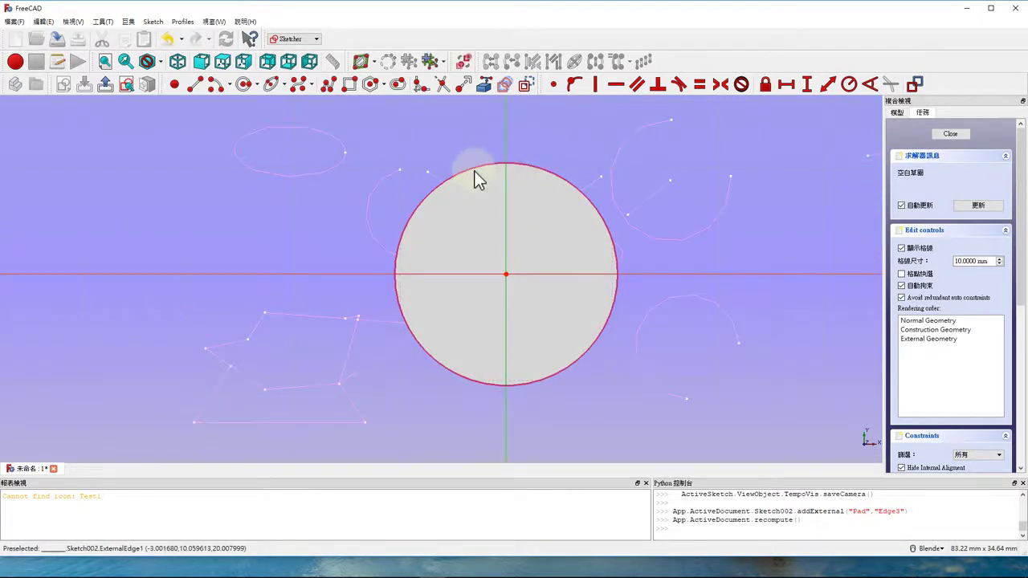
pyautogui.click(195, 84)
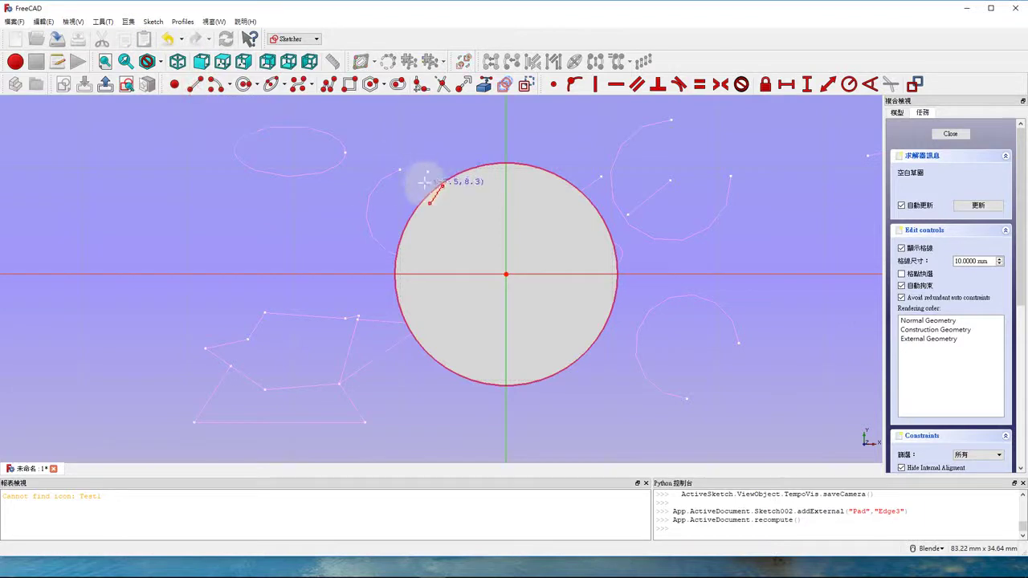
pyautogui.click(429, 190)
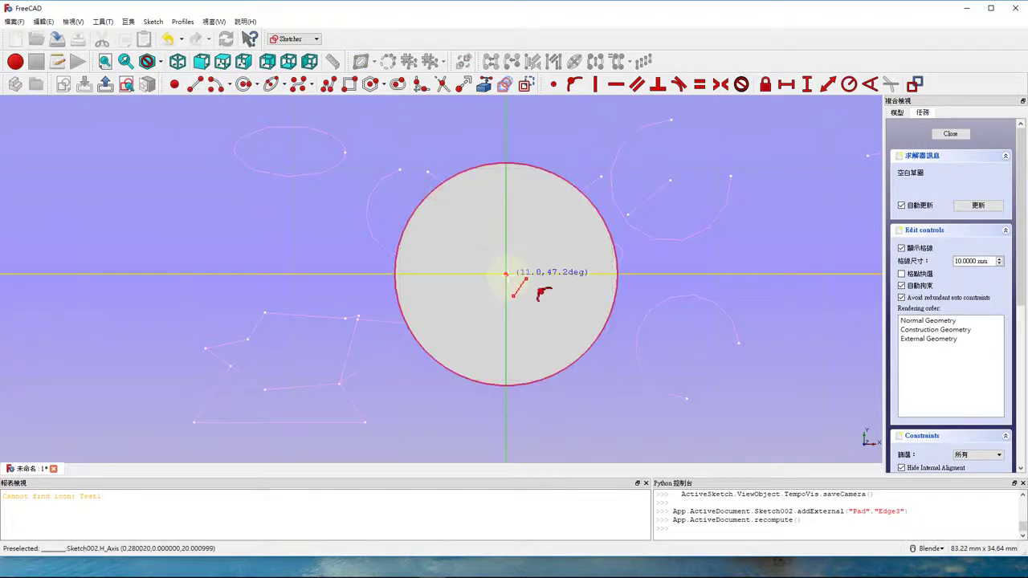
pyautogui.click(570, 365)
pyautogui.rightClick(683, 248)
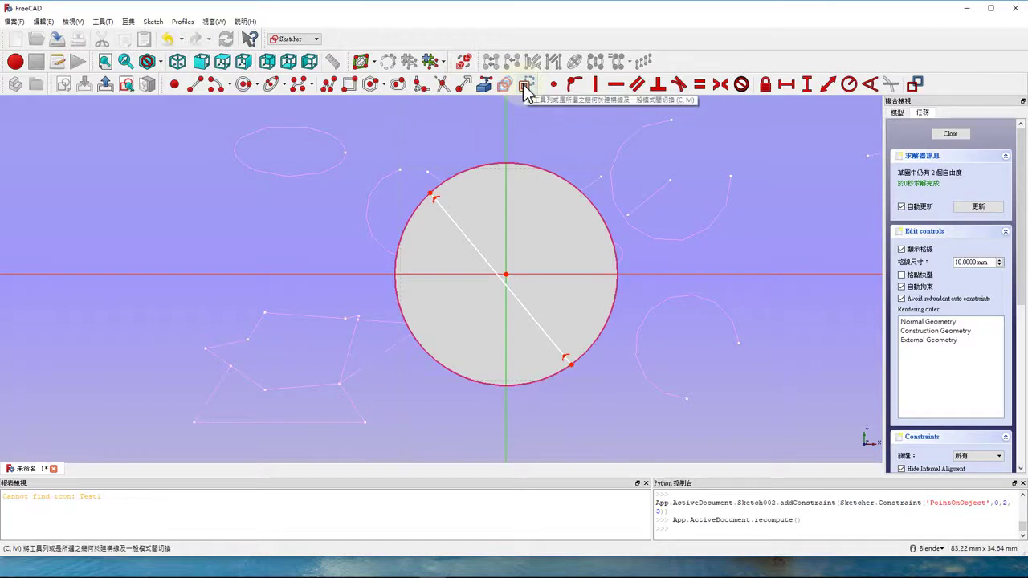
pyautogui.click(525, 90)
# Turn construction mode back off, zoom around the sketch, and close Sketch002
pyautogui.click(524, 85)
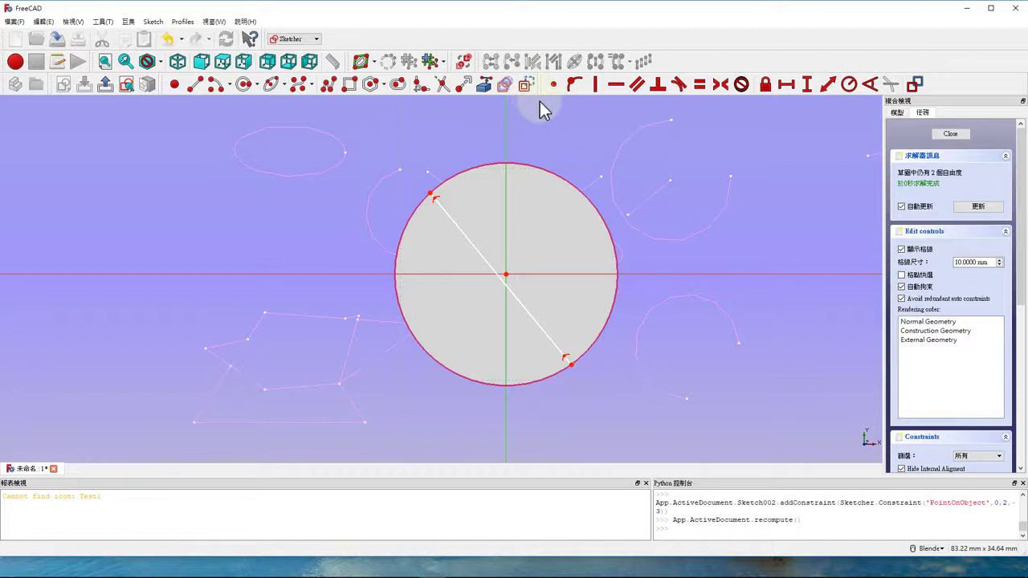
pyautogui.scroll(-2, 372, 178)
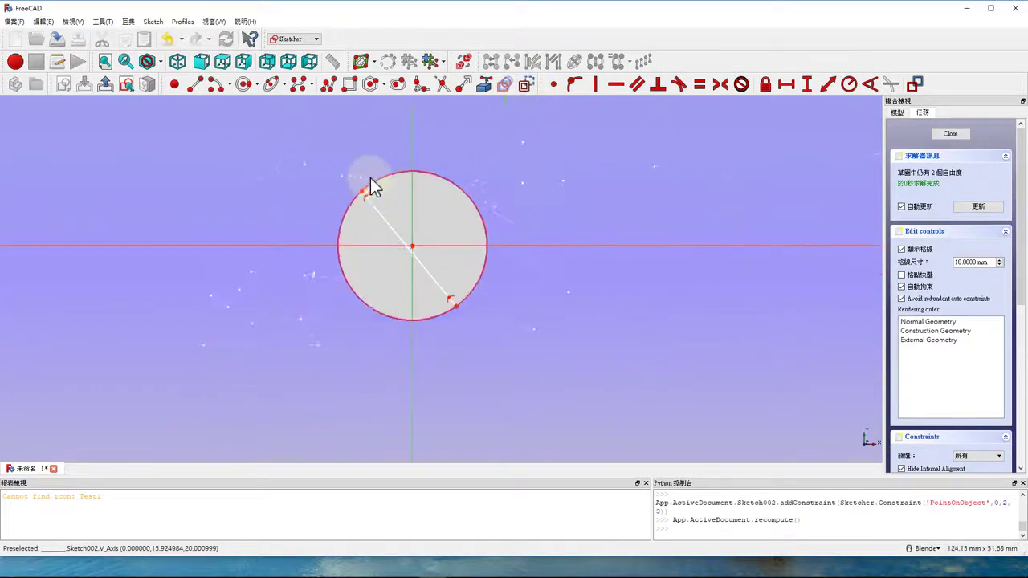
pyautogui.scroll(2, 374, 178)
pyautogui.scroll(-2, 581, 190)
pyautogui.scroll(2, 509, 145)
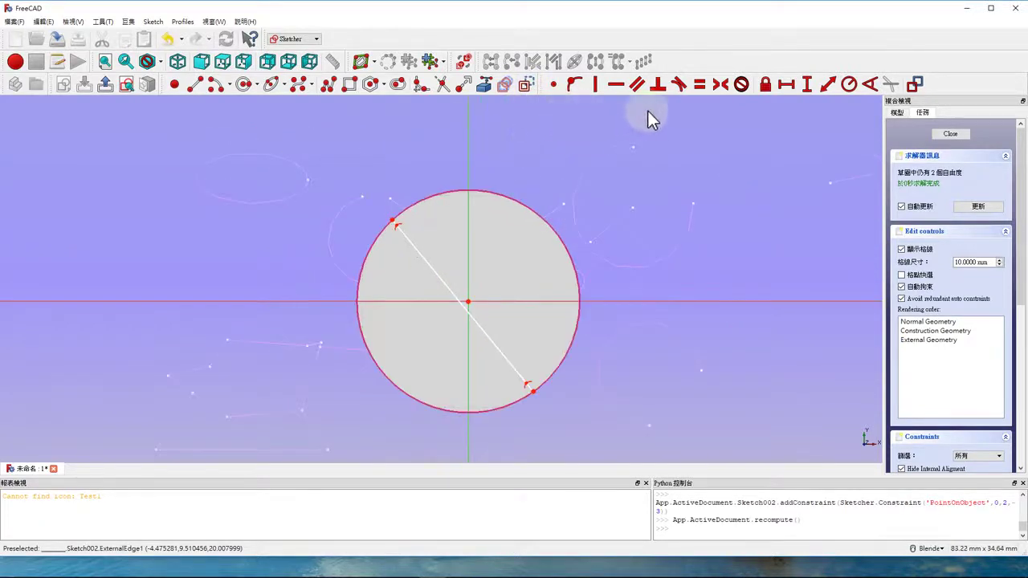
pyautogui.scroll(-3, 430, 193)
pyautogui.scroll(1, 444, 181)
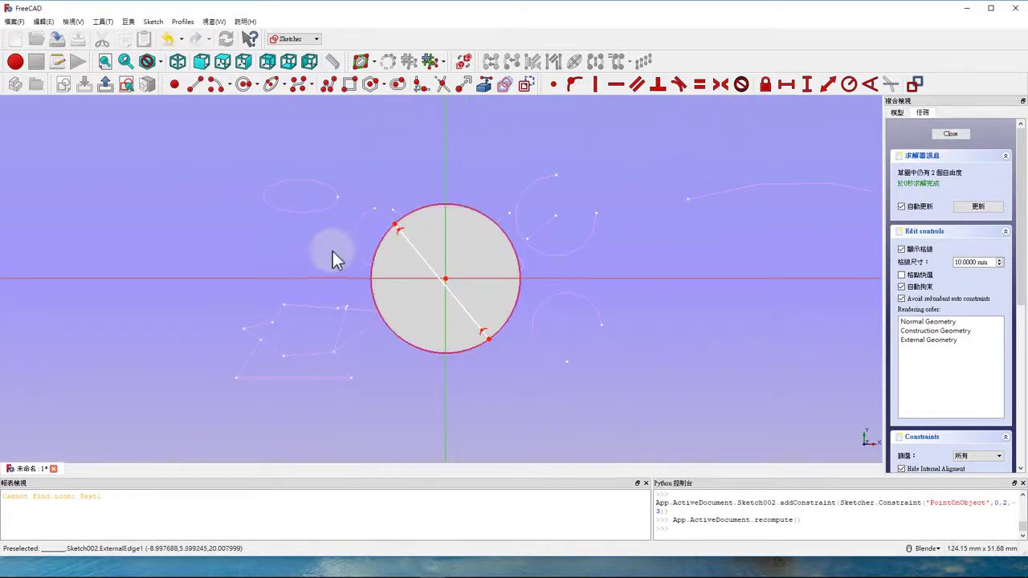
pyautogui.scroll(-2, 332, 252)
pyautogui.scroll(4, 482, 161)
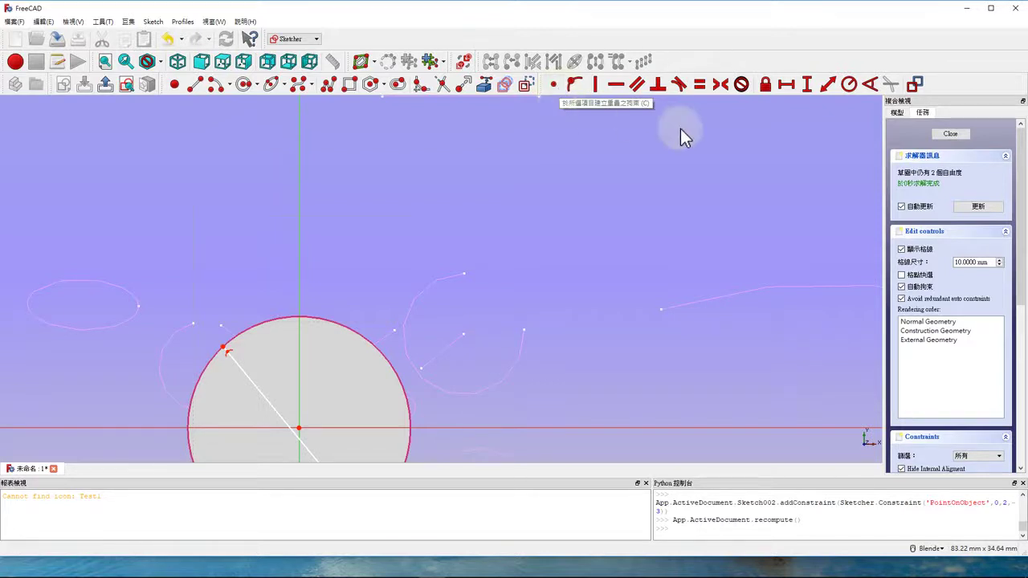
pyautogui.click(953, 134)
# Hide Body001 with Space and reopen the original constraint demo Sketch for editing
pyautogui.doubleClick(940, 174)
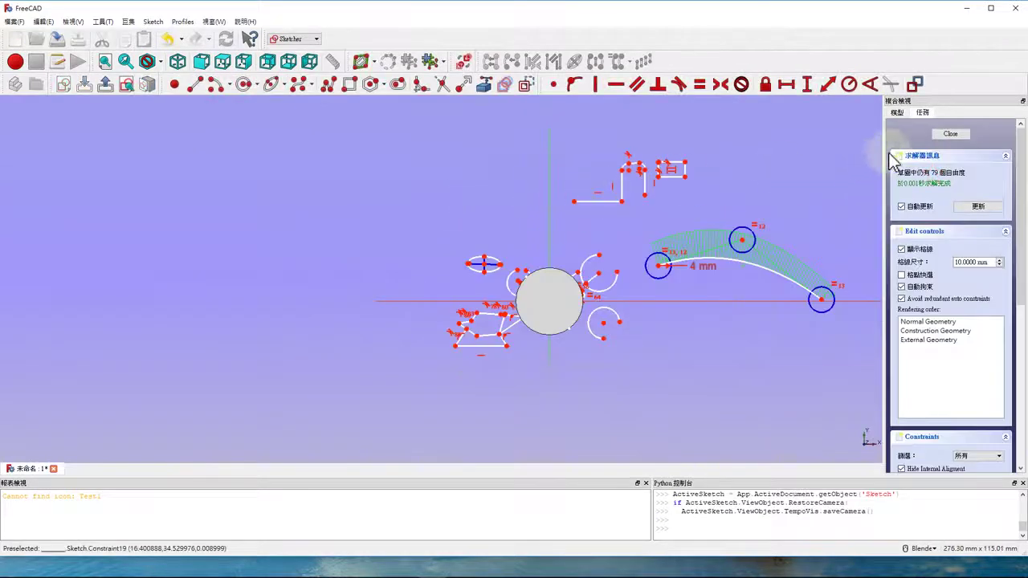
pyautogui.click(953, 134)
pyautogui.click(934, 184)
pyautogui.press('space')
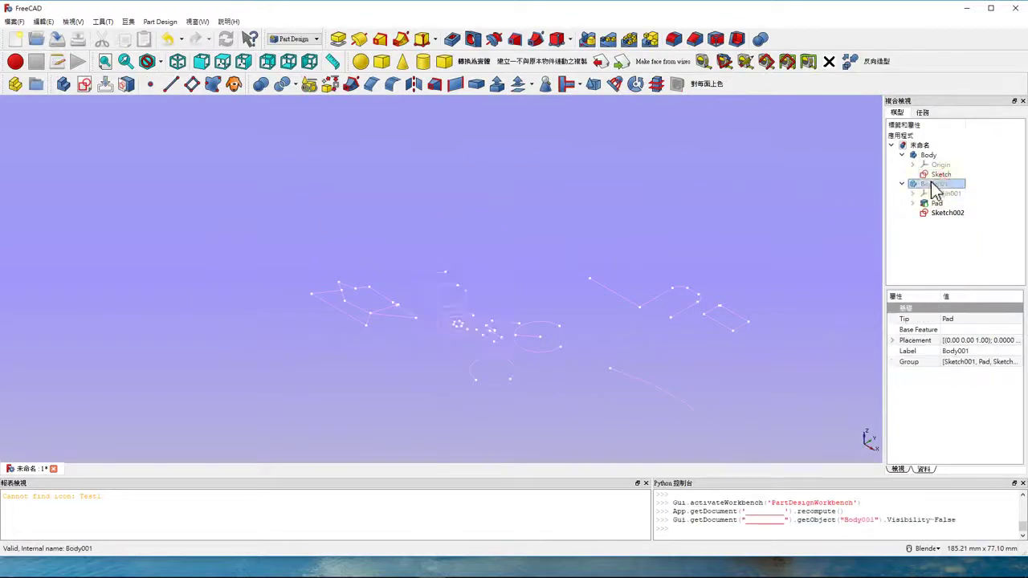
pyautogui.doubleClick(938, 174)
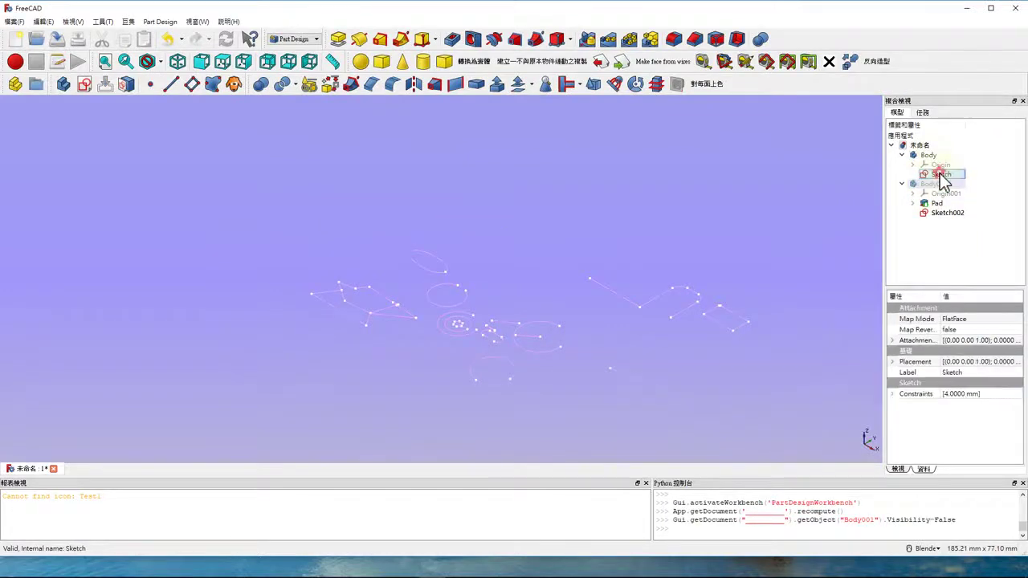
pyautogui.scroll(-2, 474, 249)
pyautogui.scroll(2, 489, 258)
pyautogui.scroll(2, 494, 261)
pyautogui.scroll(2, 506, 271)
pyautogui.scroll(2, 483, 363)
pyautogui.scroll(2, 449, 345)
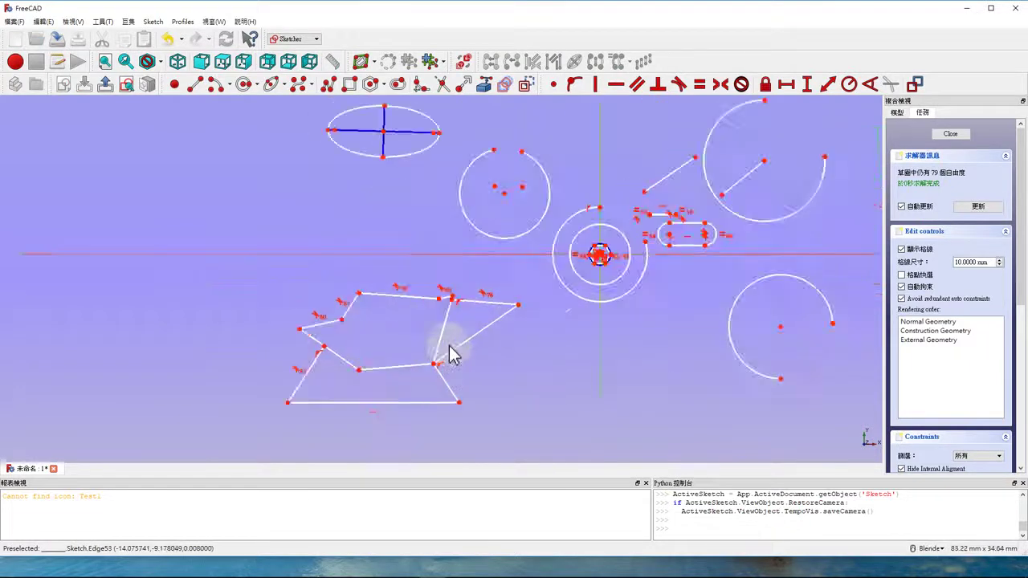
pyautogui.scroll(2, 347, 392)
pyautogui.scroll(2, 443, 358)
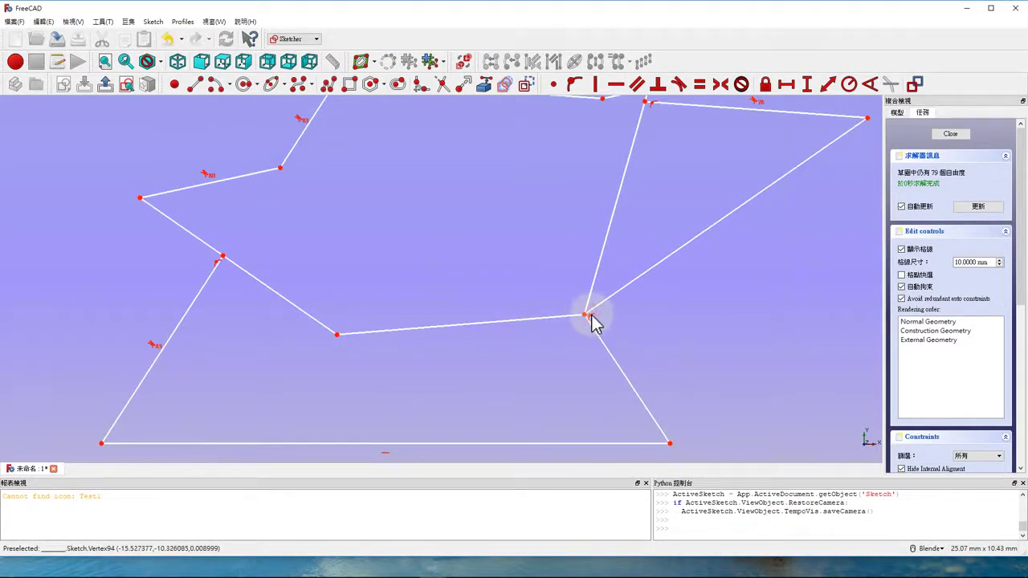
pyautogui.scroll(3, 592, 315)
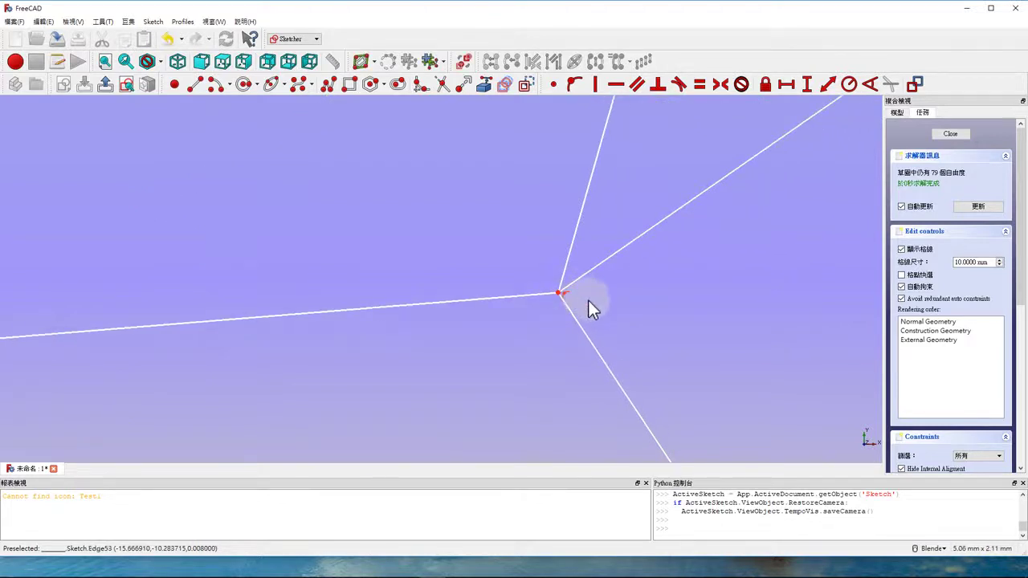
pyautogui.click(579, 278)
pyautogui.click(596, 315)
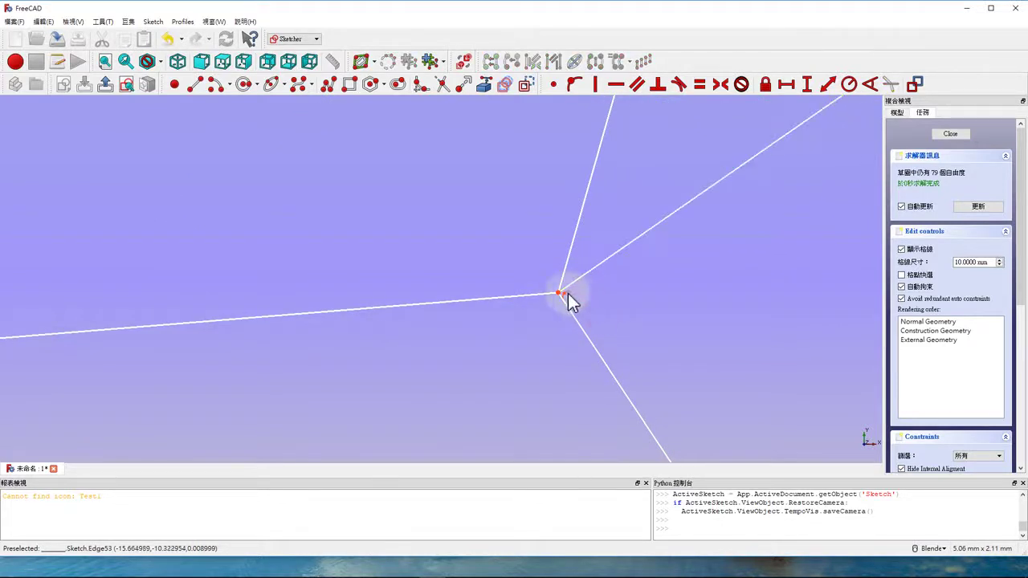
pyautogui.scroll(-5, 566, 300)
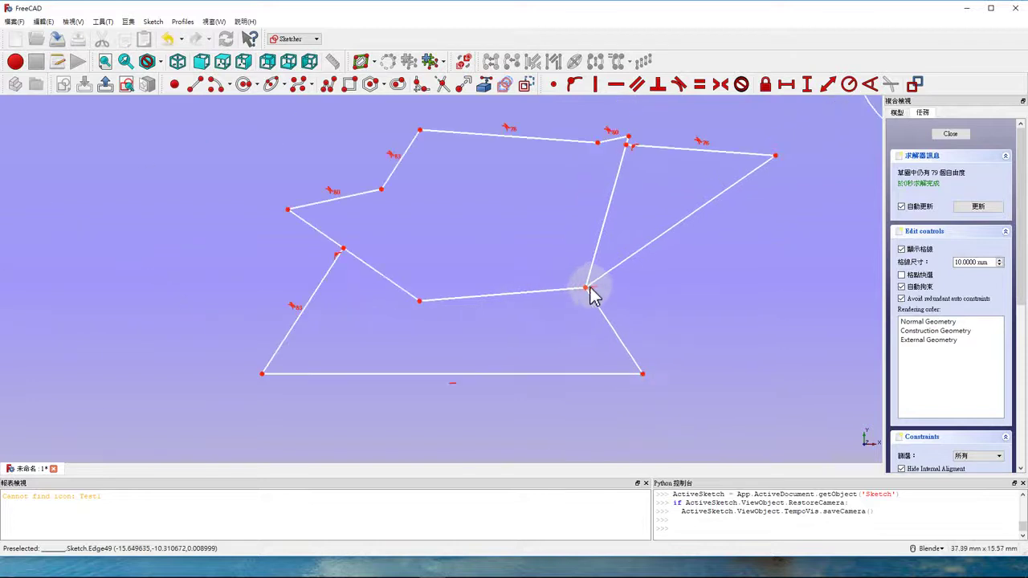
pyautogui.moveTo(1025, 299); pyautogui.dragTo(1019, 474)
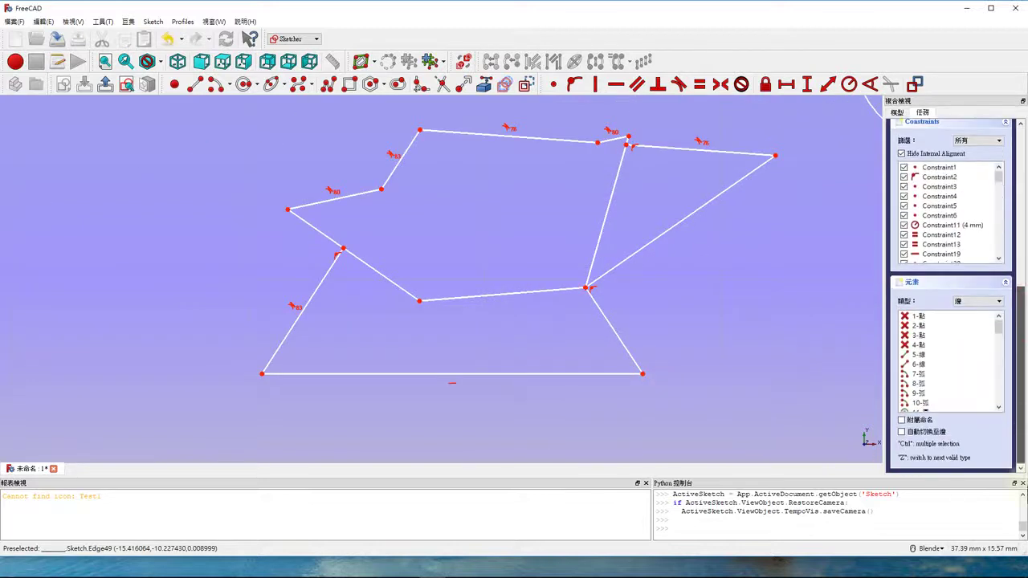
pyautogui.moveTo(1000, 327); pyautogui.dragTo(1004, 430)
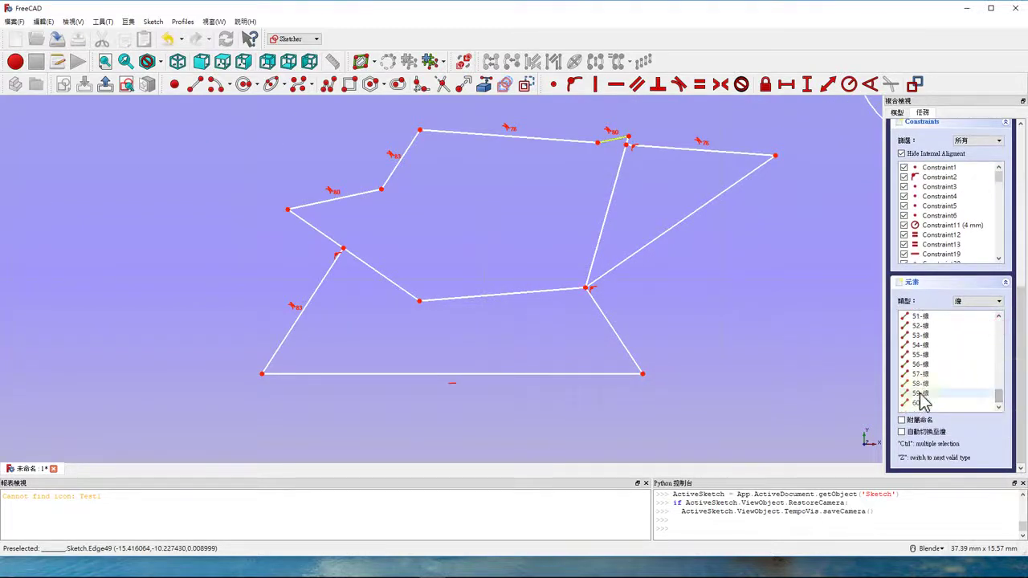
pyautogui.scroll(-5, 440, 386)
pyautogui.scroll(2, 456, 356)
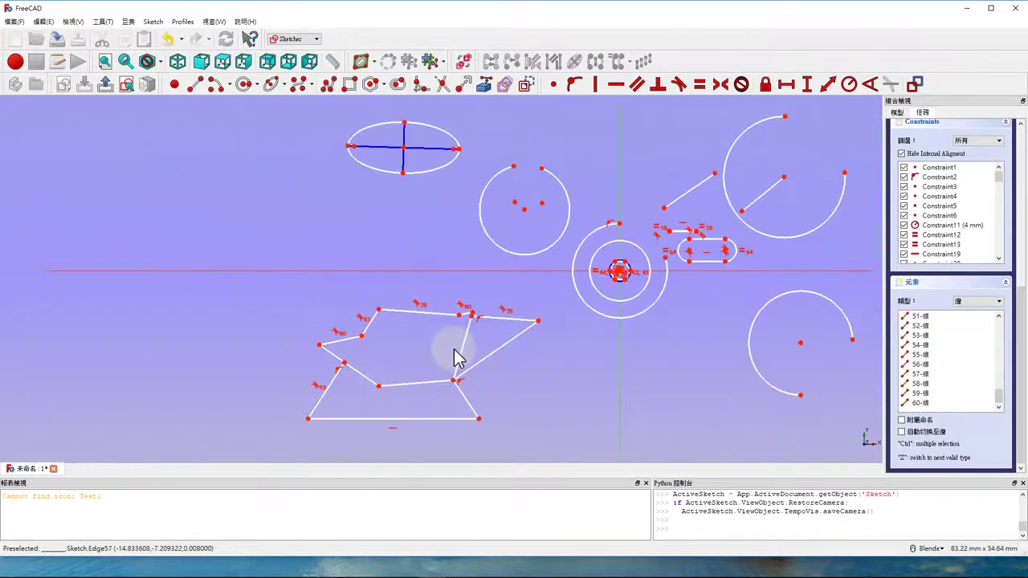
pyautogui.scroll(-3, 466, 289)
pyautogui.click(195, 85)
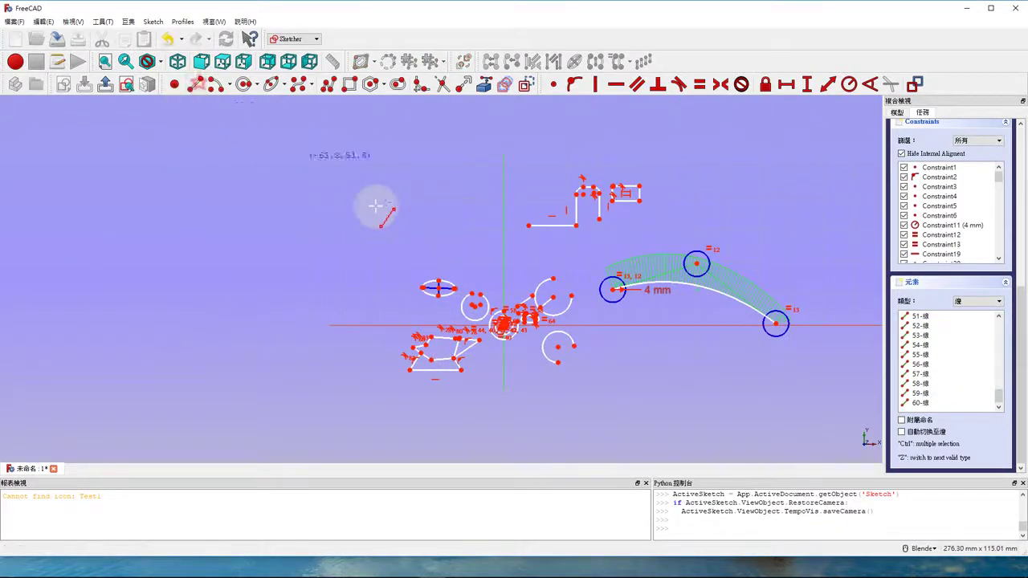
# Draw a horizontal line and a slanted line, joining their right endpoints with a Coincident constraint
pyautogui.click(388, 199)
pyautogui.click(440, 199)
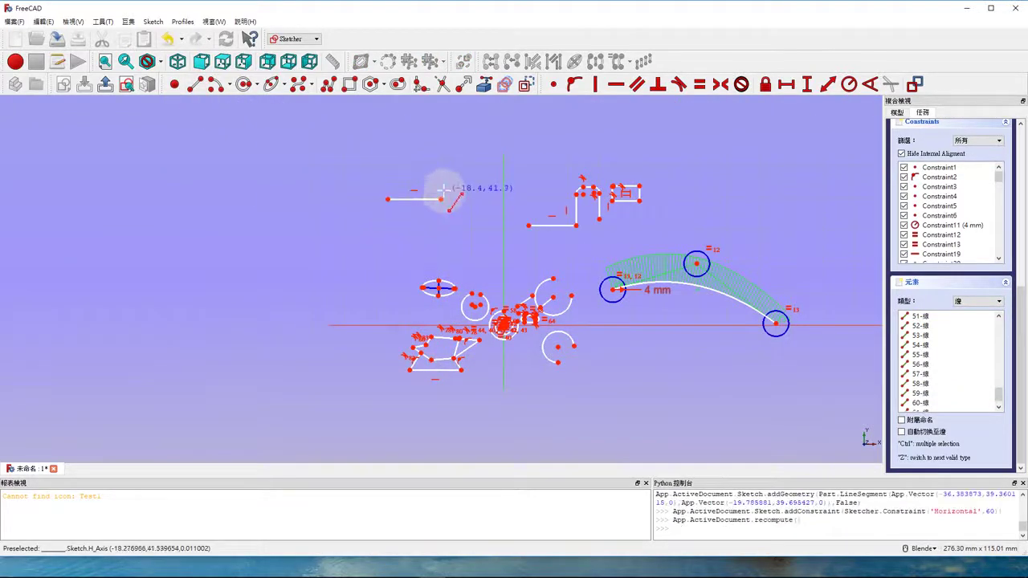
pyautogui.click(457, 151)
pyautogui.click(464, 209)
pyautogui.scroll(5, 493, 210)
pyautogui.scroll(-2, 423, 246)
pyautogui.scroll(1, 374, 223)
pyautogui.moveTo(364, 246); pyautogui.dragTo(592, 424)
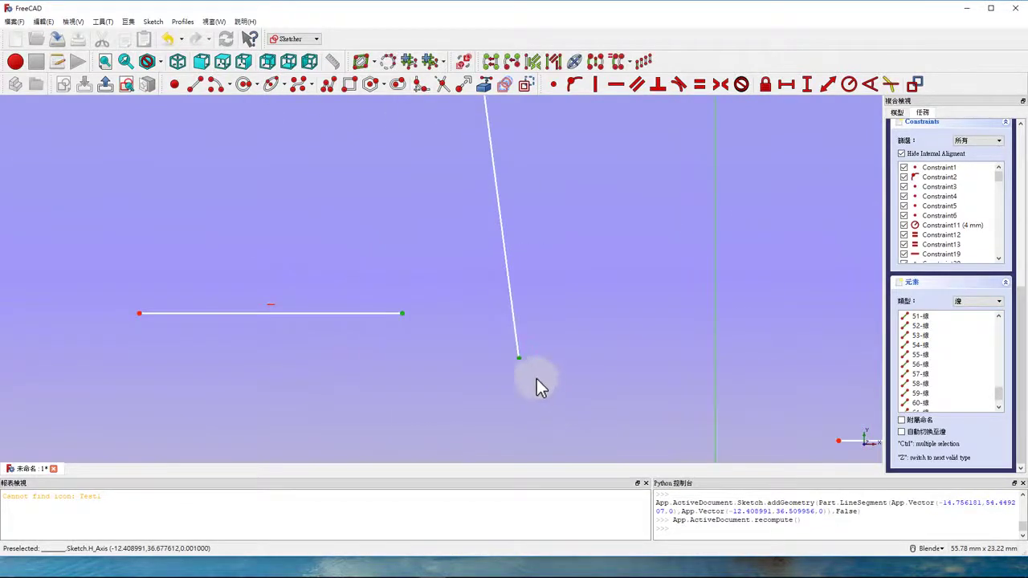
pyautogui.click(552, 87)
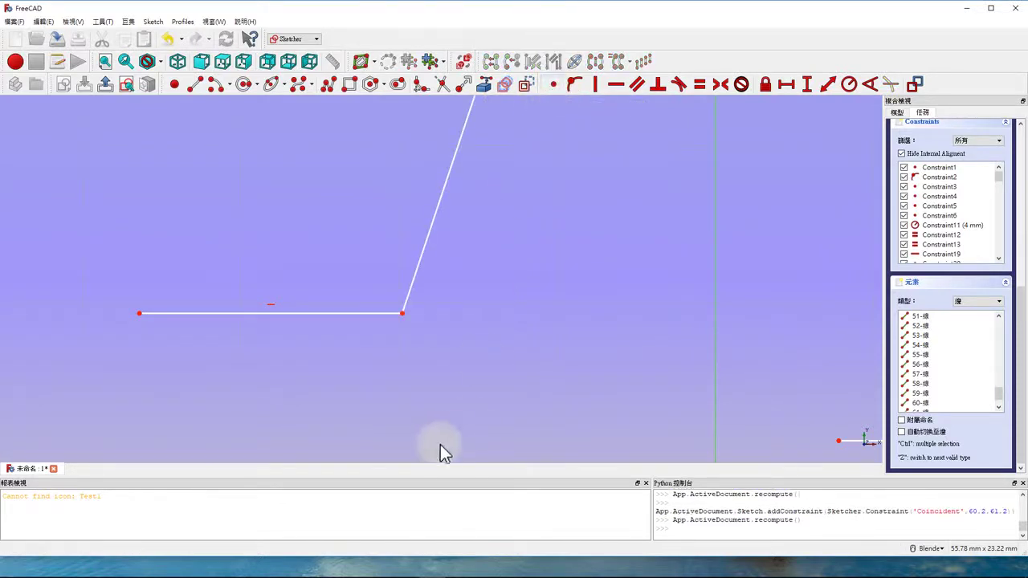
pyautogui.scroll(-4, 656, 315)
pyautogui.scroll(4, 423, 277)
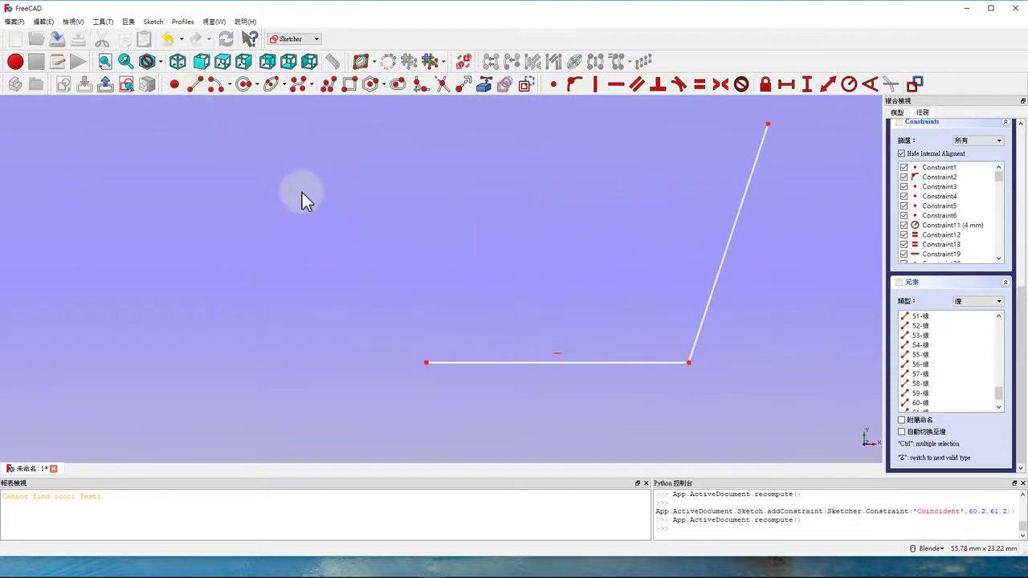
# Draw a short upright line above the horizontal one, then select its lower endpoint and the horizontal line
pyautogui.click(196, 85)
pyautogui.click(567, 200)
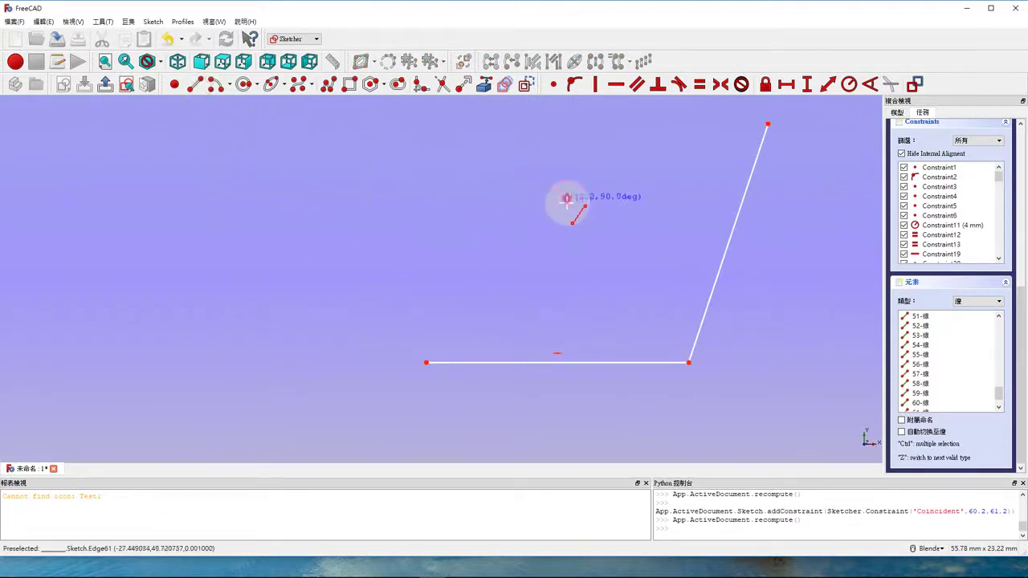
pyautogui.click(572, 316)
pyautogui.click(571, 313)
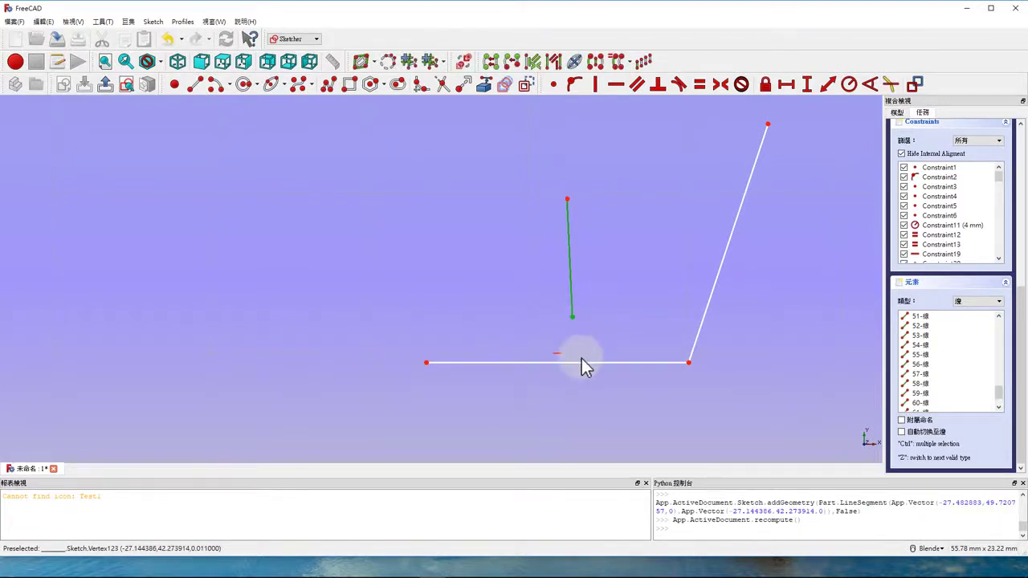
pyautogui.click(630, 336)
pyautogui.click(572, 316)
pyautogui.click(584, 362)
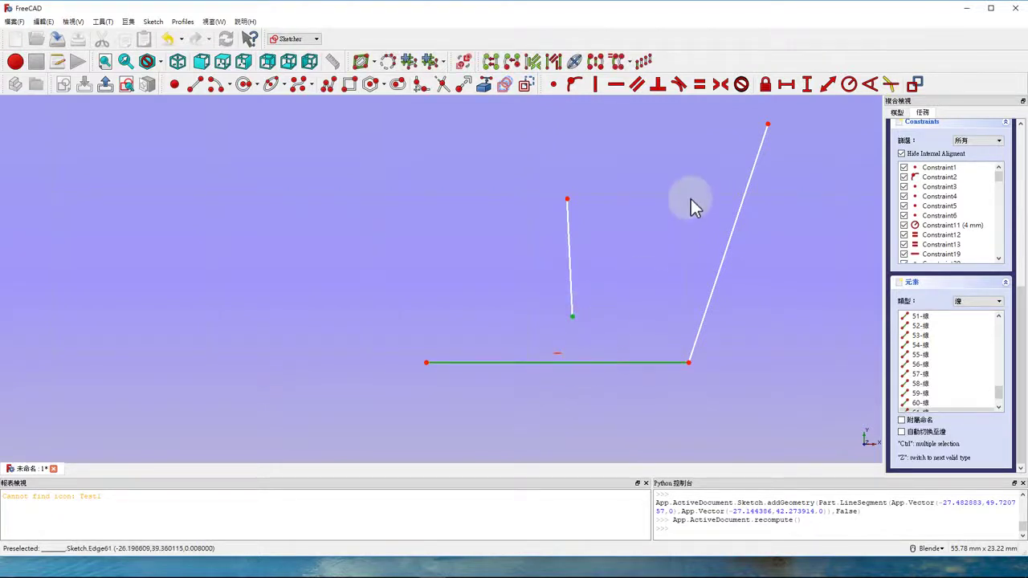
# Constrain the upright line's lower endpoint onto the horizontal line and drag to test it
pyautogui.click(573, 85)
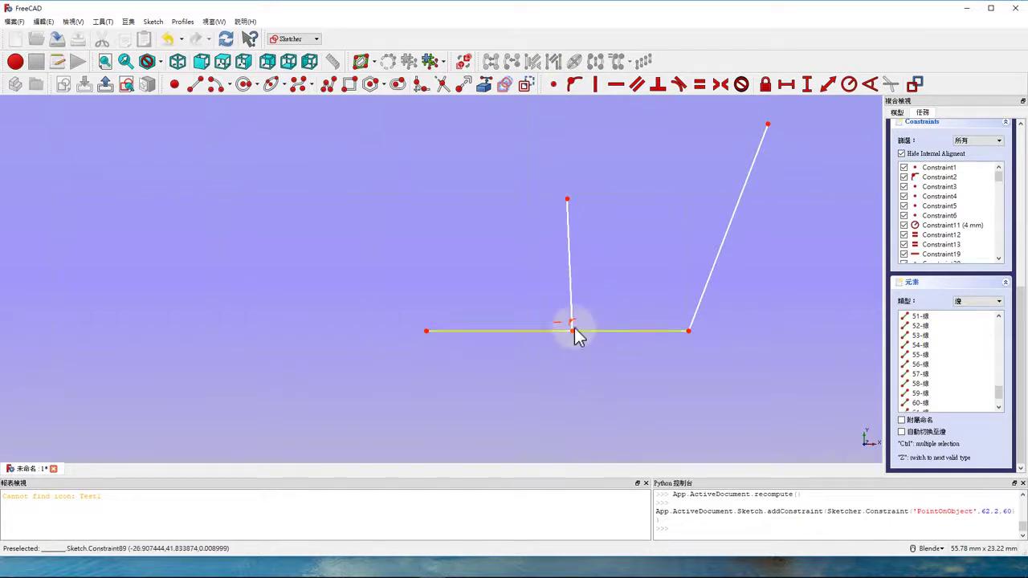
pyautogui.moveTo(576, 333)
pyautogui.mouseDown()
pyautogui.moveTo(577, 366)
pyautogui.moveTo(669, 359)
pyautogui.moveTo(442, 344)
pyautogui.moveTo(473, 362)
pyautogui.moveTo(777, 359)
pyautogui.moveTo(898, 372)
pyautogui.moveTo(622, 377)
pyautogui.moveTo(562, 362)
pyautogui.moveTo(572, 351)
pyautogui.mouseUp()
pyautogui.keyDown('shift'); pyautogui.moveTo(507, 155); pyautogui.dragTo(571, 185, button='middle'); pyautogui.keyUp('shift')
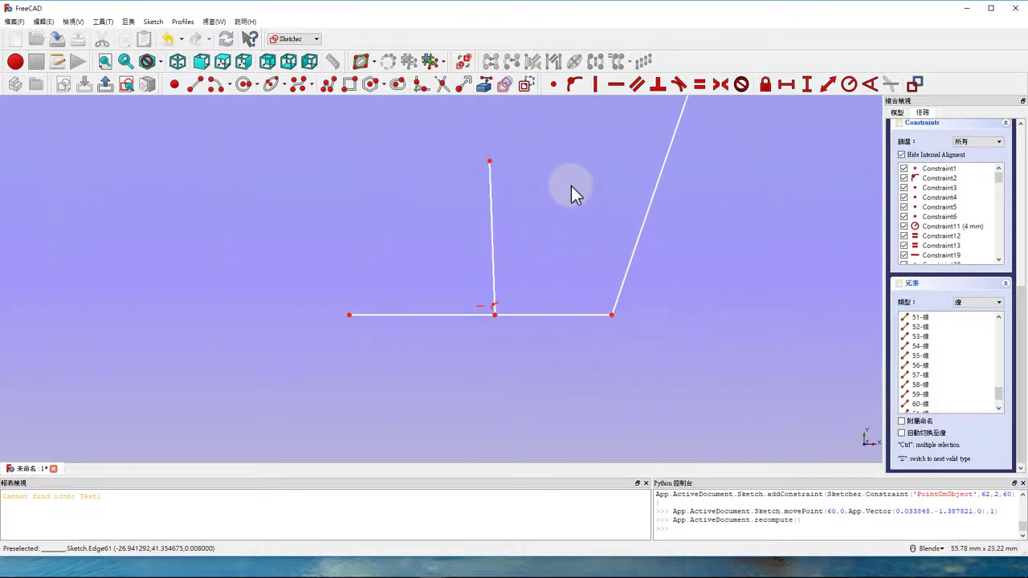
pyautogui.scroll(-2, 518, 228)
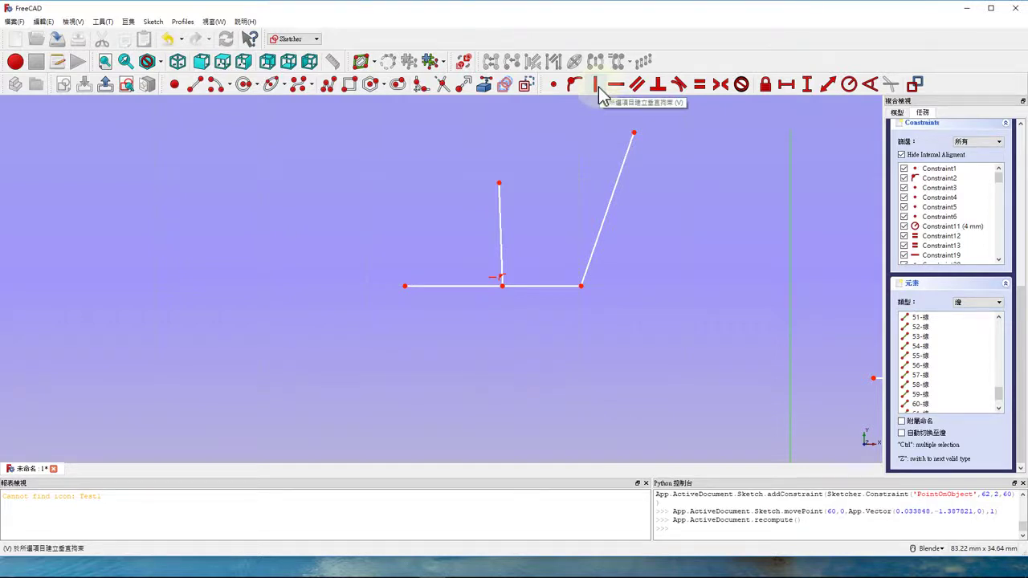
# Apply a Vertical constraint to the slanted line at the horizontal line's right end
pyautogui.click(611, 198)
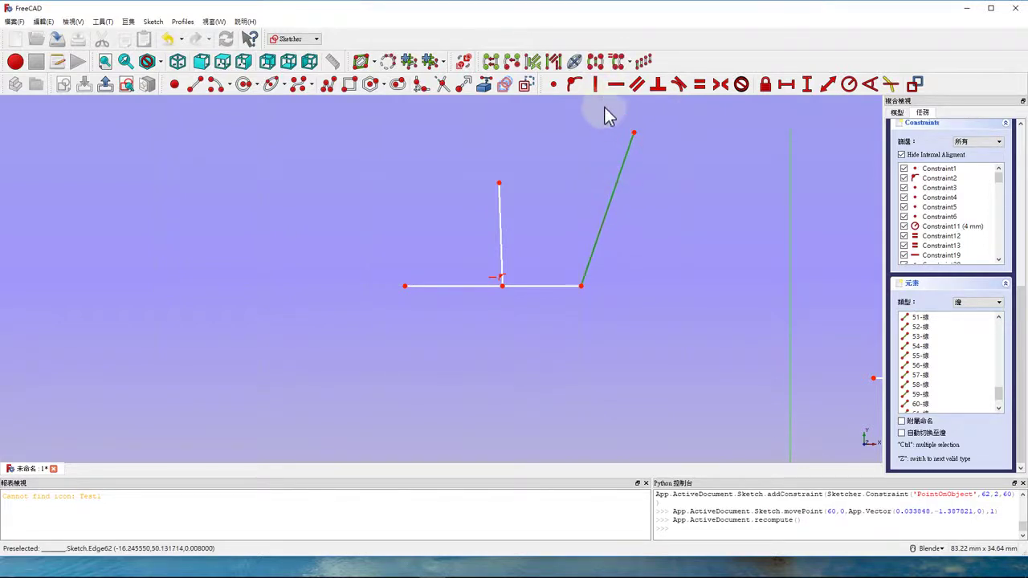
pyautogui.click(595, 83)
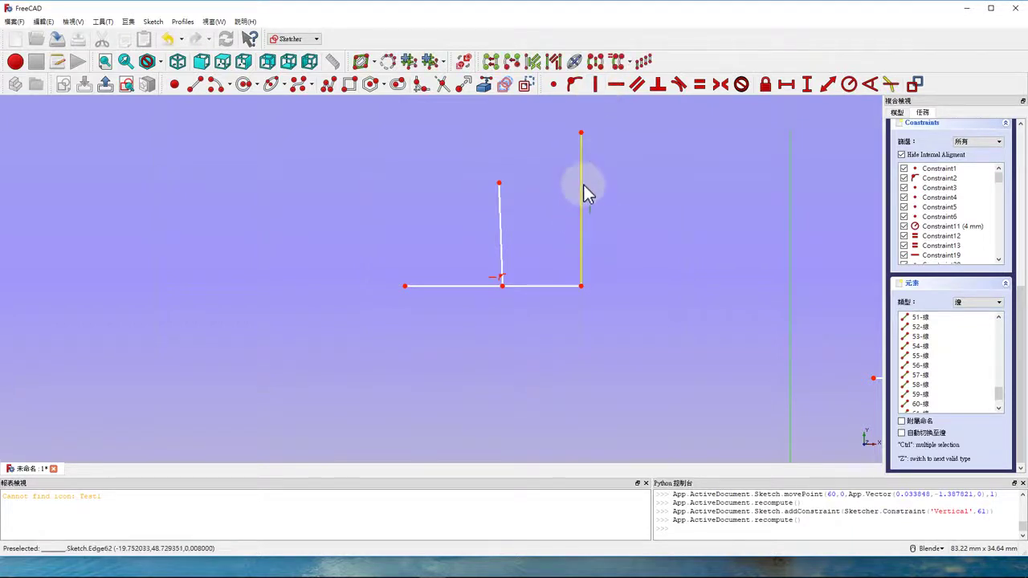
pyautogui.click(651, 299)
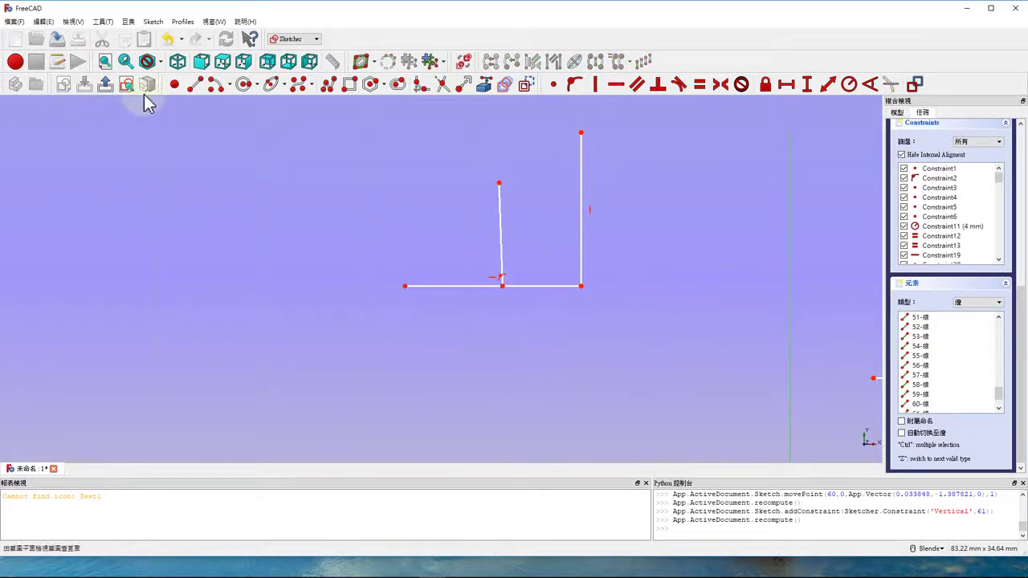
pyautogui.click(532, 390)
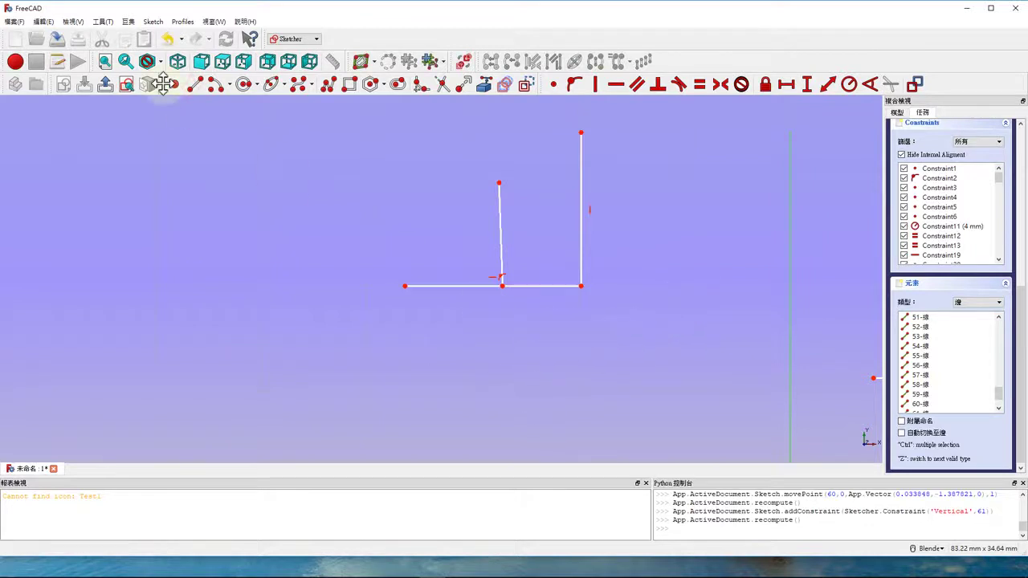
pyautogui.click(574, 356)
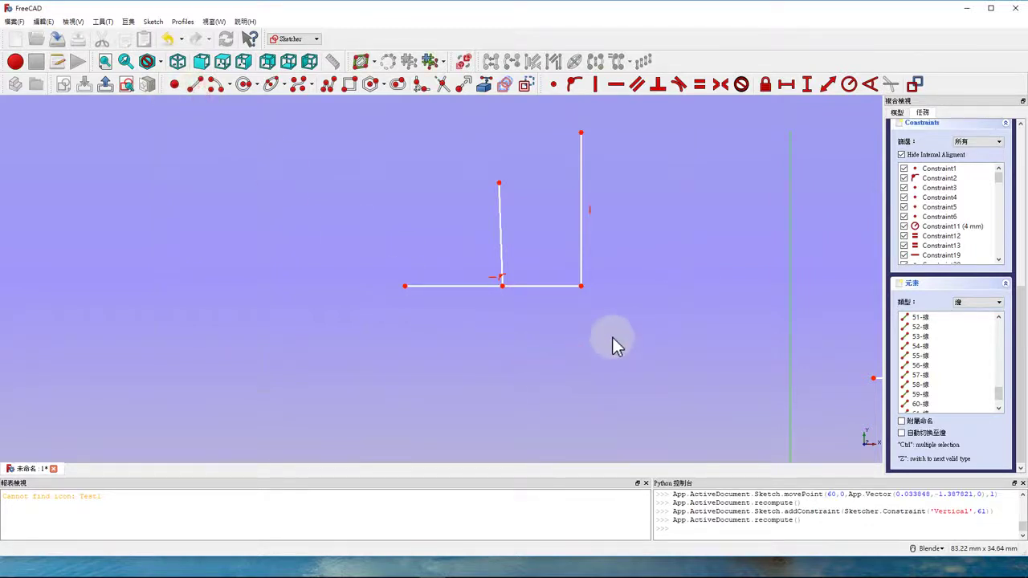
# Reopen the Sketch, draw a new line and constrain it horizontal
pyautogui.press('Escape')
pyautogui.click(897, 113)
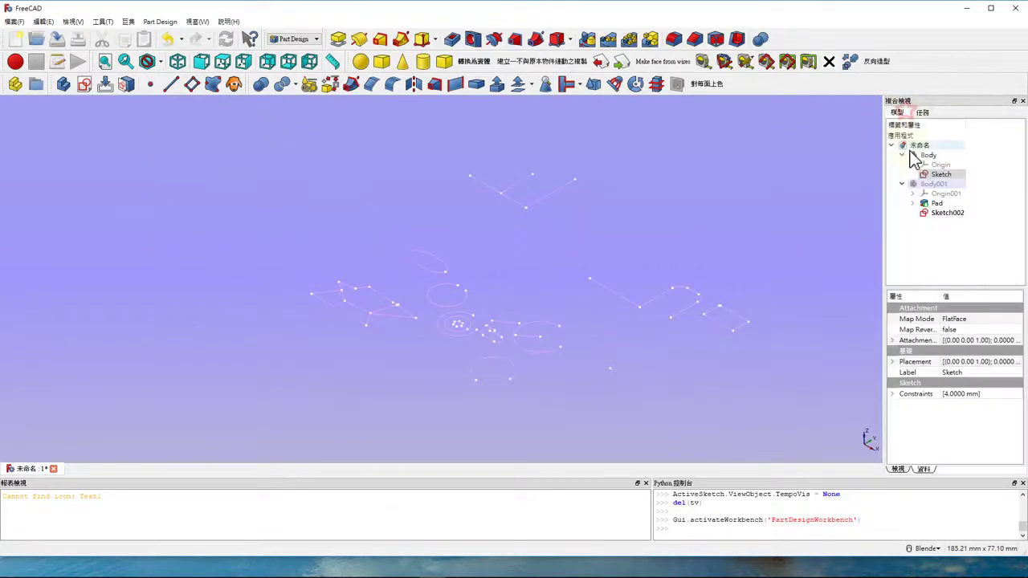
pyautogui.doubleClick(946, 180)
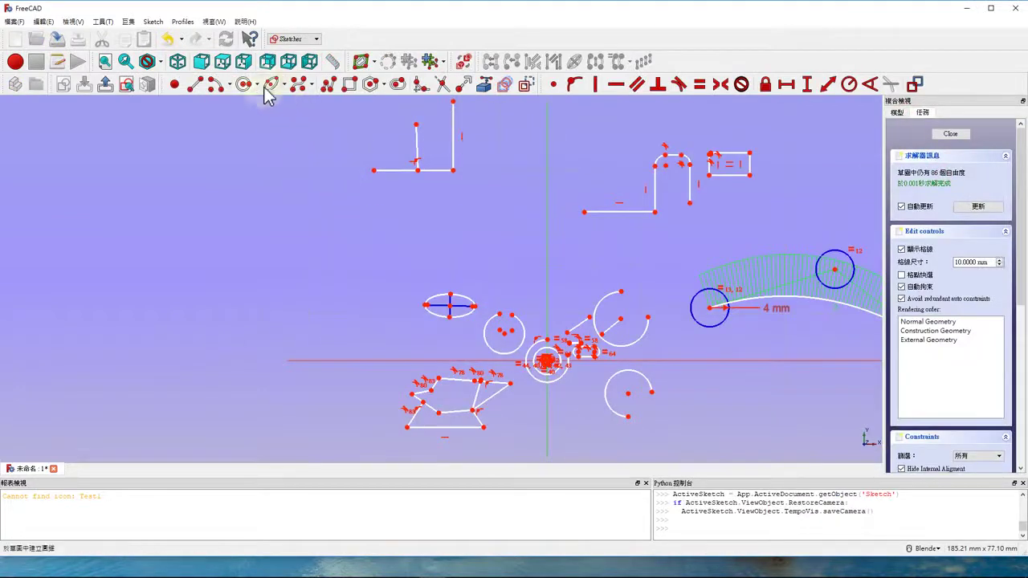
pyautogui.click(421, 238)
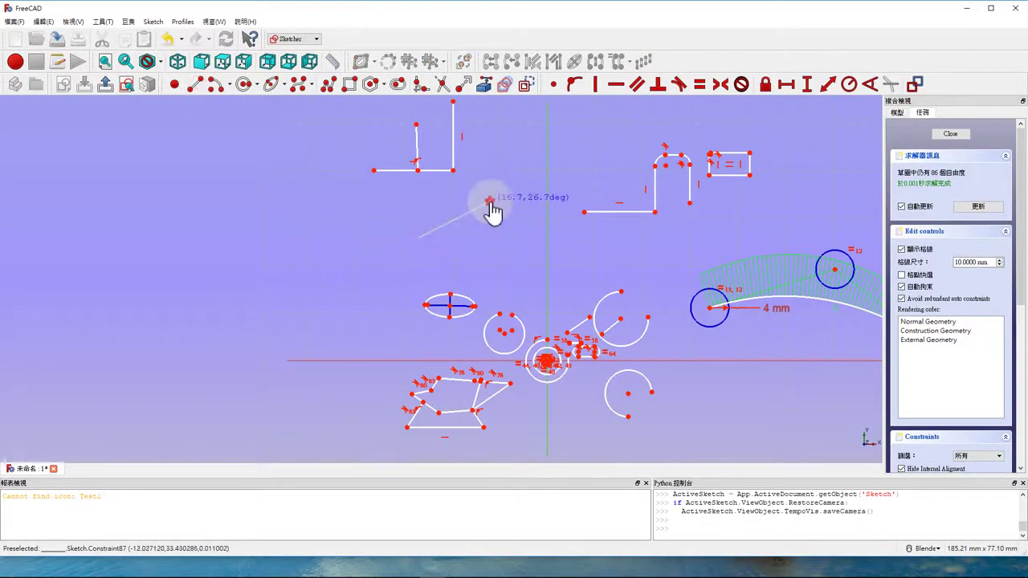
pyautogui.click(488, 199)
pyautogui.scroll(5, 456, 229)
pyautogui.scroll(2, 569, 176)
pyautogui.scroll(-4, 609, 200)
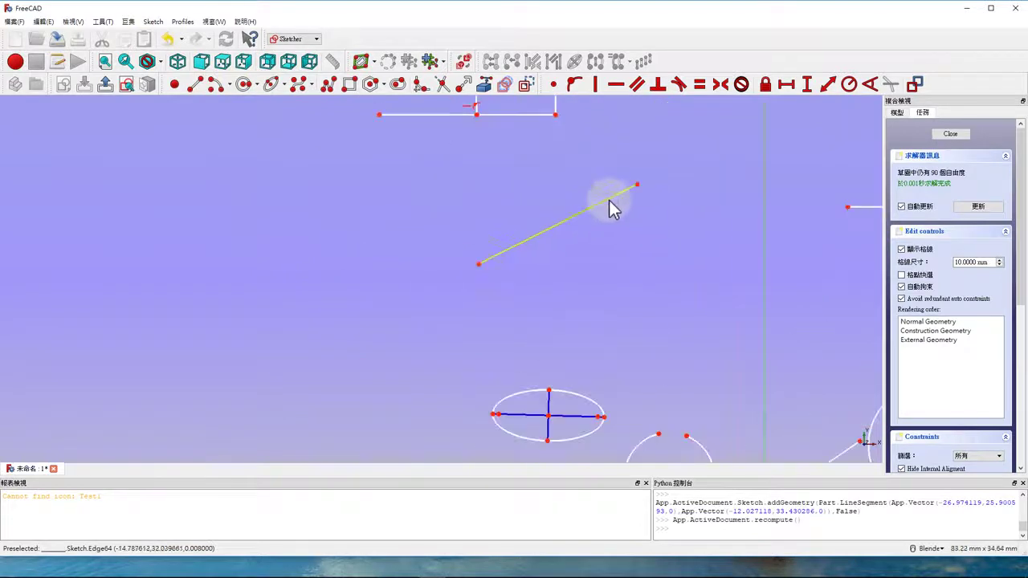
pyautogui.click(590, 210)
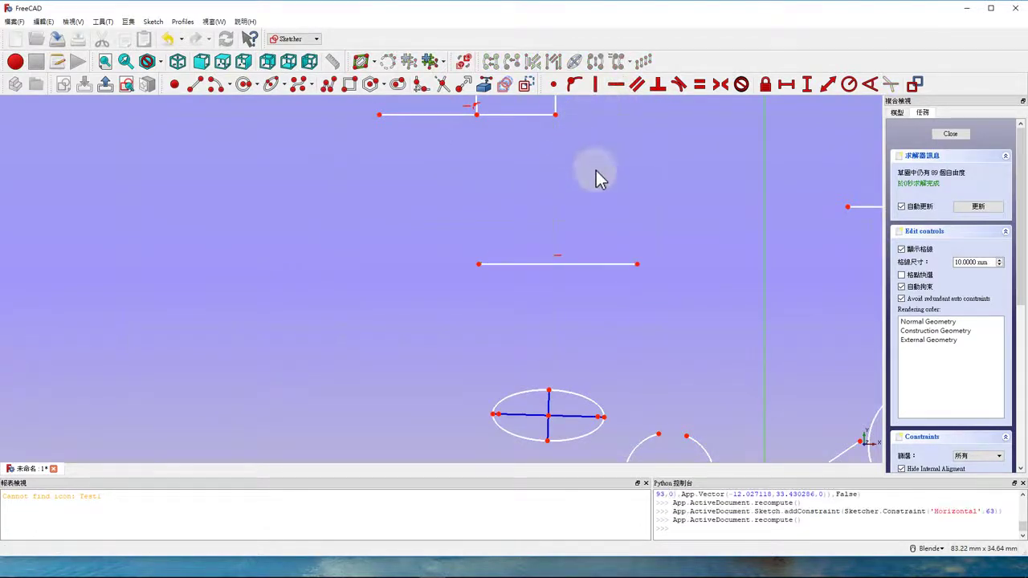
pyautogui.rightClick(249, 149)
pyautogui.click(222, 127)
# Draw a sloped line above the horizontal one and constrain the two lines parallel
pyautogui.click(195, 84)
pyautogui.click(477, 217)
pyautogui.click(652, 234)
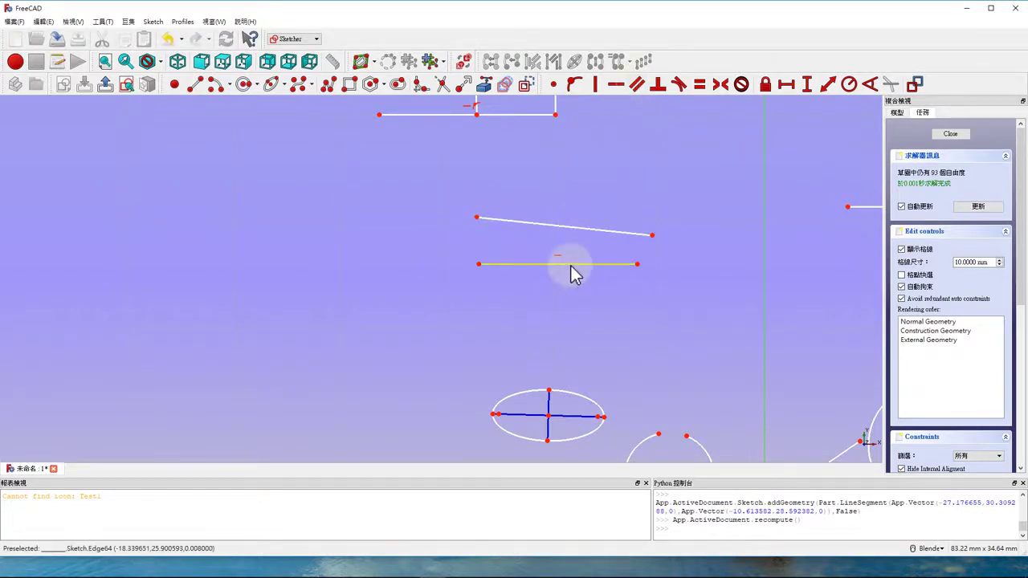
pyautogui.click(577, 228)
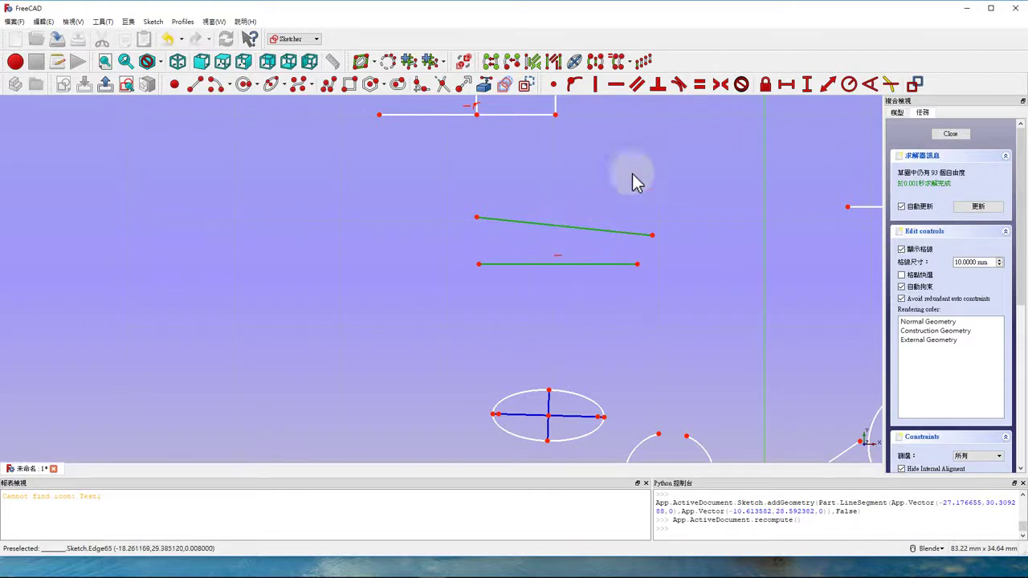
pyautogui.click(541, 286)
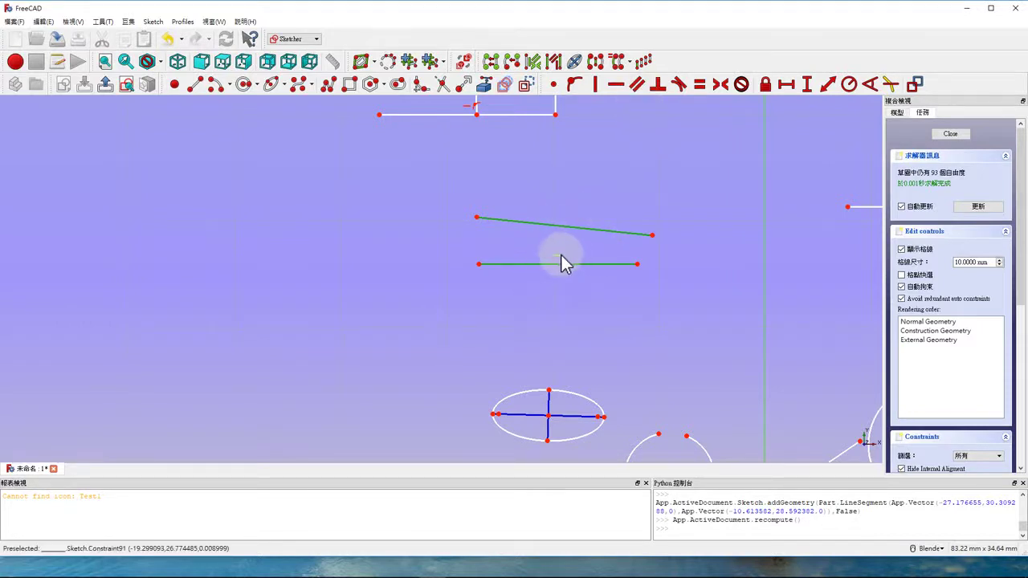
pyautogui.click(636, 86)
pyautogui.click(564, 227)
pyautogui.click(589, 278)
pyautogui.click(589, 266)
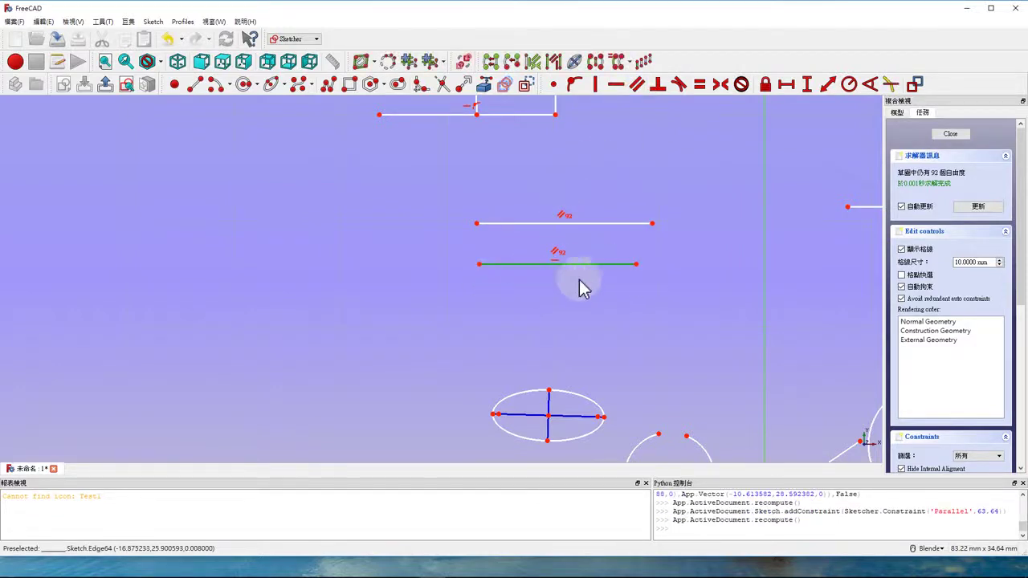
pyautogui.scroll(-2, 372, 272)
pyautogui.scroll(5, 344, 269)
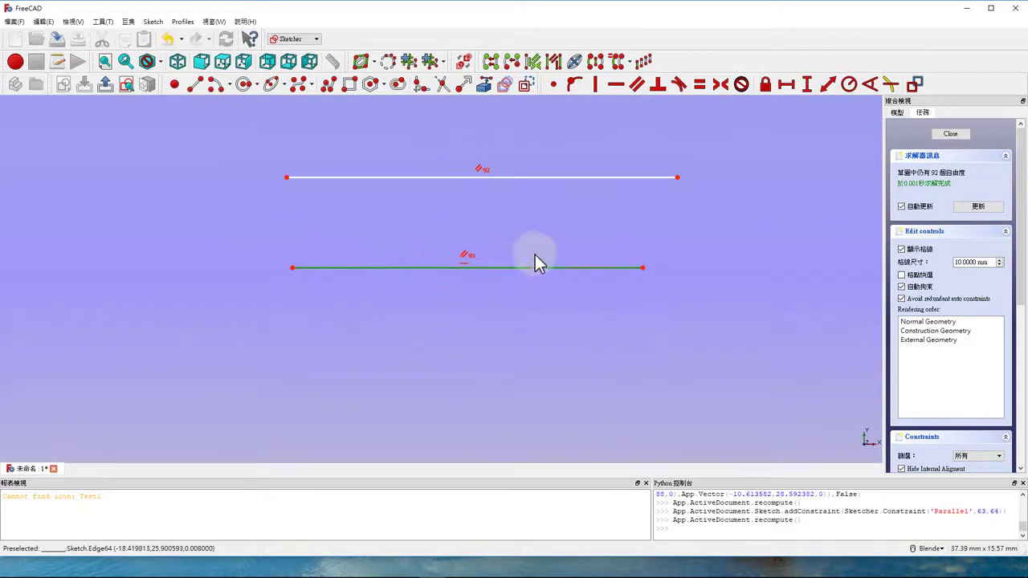
# Try a Perpendicular constraint on just the two lines and dismiss the wrong-selection error
pyautogui.scroll(-3, 482, 266)
pyautogui.scroll(3, 500, 255)
pyautogui.scroll(-1, 379, 298)
pyautogui.scroll(-3, 390, 291)
pyautogui.scroll(3, 403, 249)
pyautogui.scroll(-3, 337, 234)
pyautogui.scroll(3, 245, 181)
pyautogui.scroll(2, 245, 180)
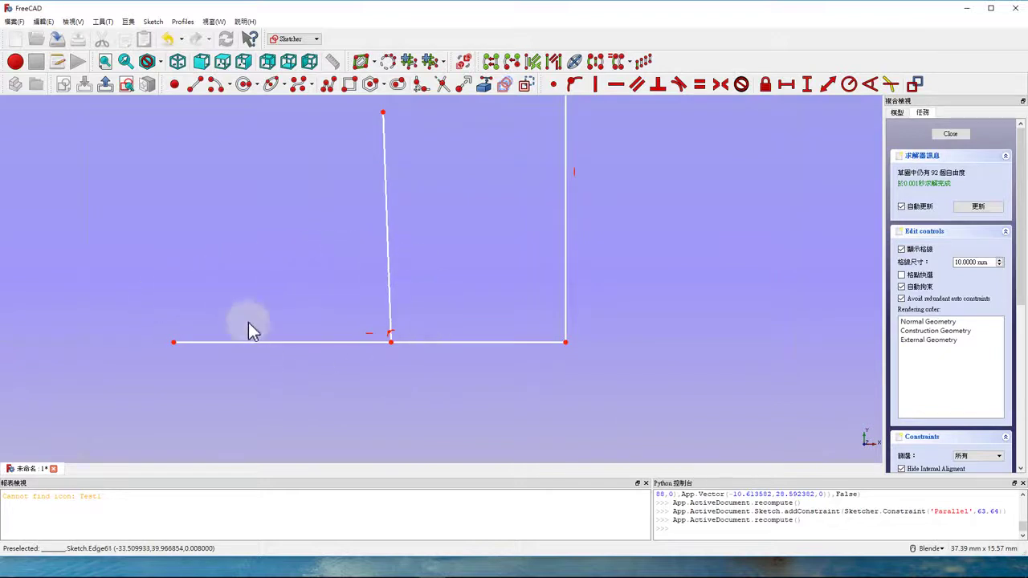
pyautogui.click(388, 249)
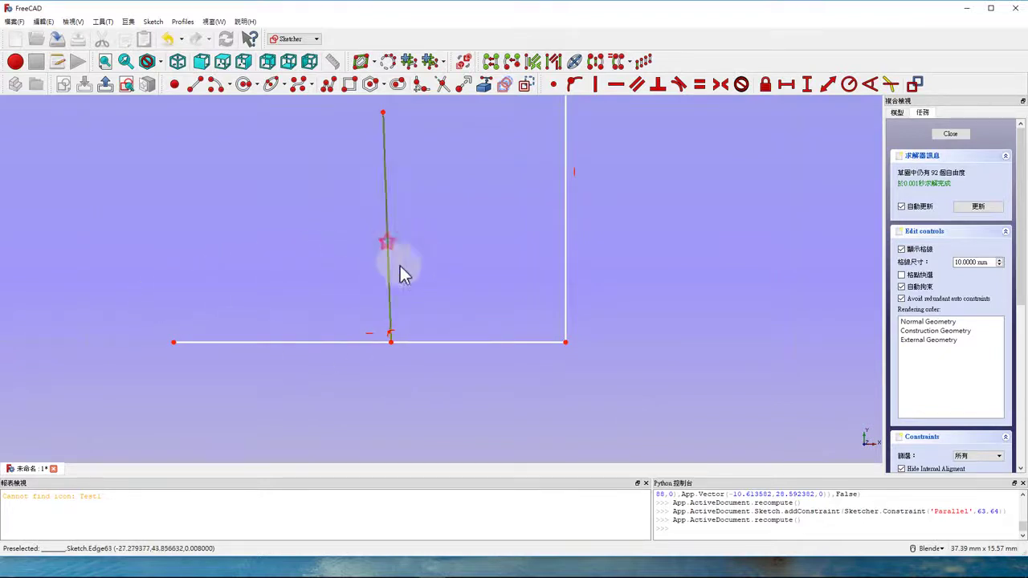
pyautogui.click(461, 343)
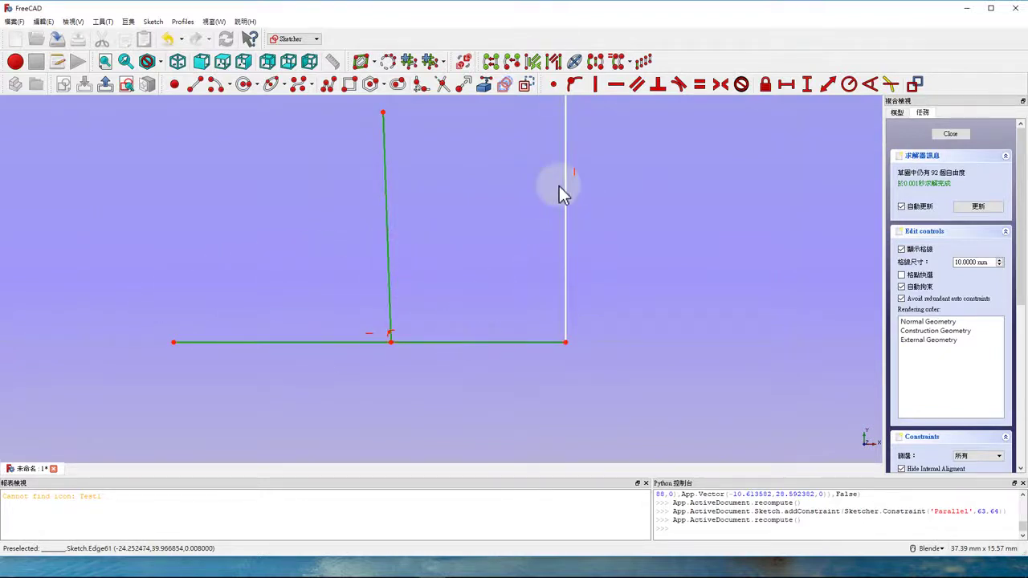
pyautogui.click(656, 87)
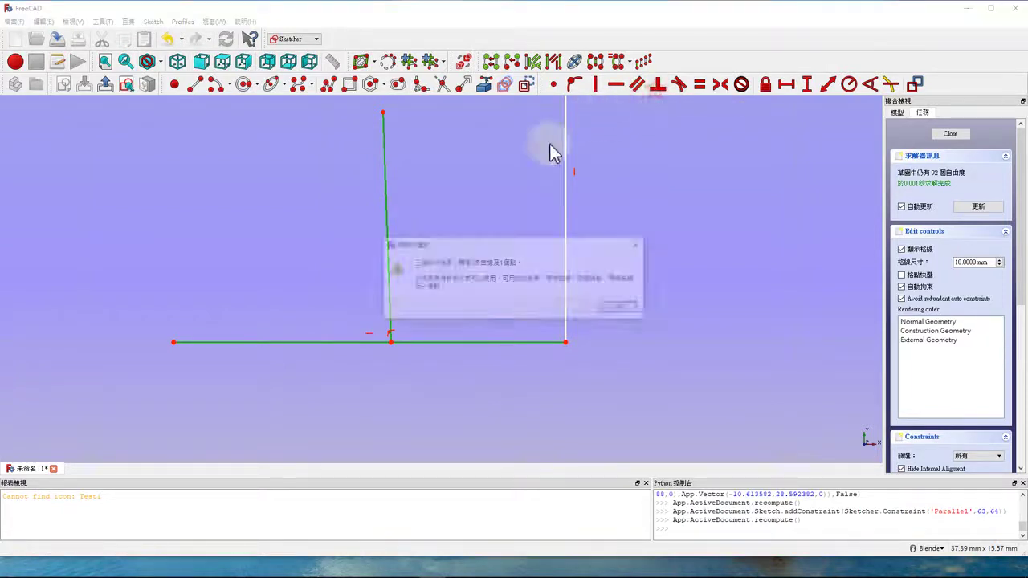
pyautogui.click(612, 310)
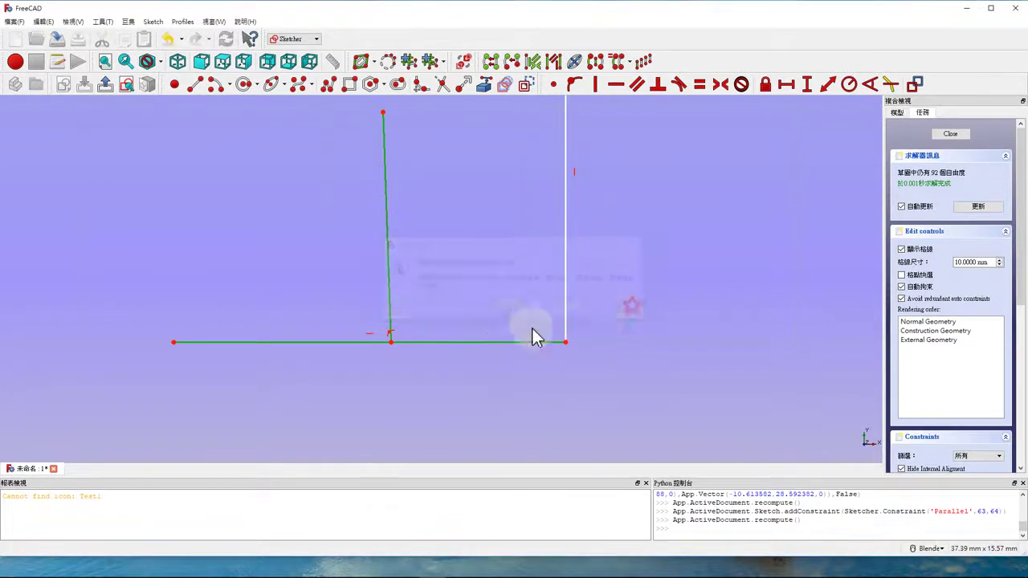
# Constrain the vertical line perpendicular to the horizontal line using both lines and their intersection point
pyautogui.click(392, 298)
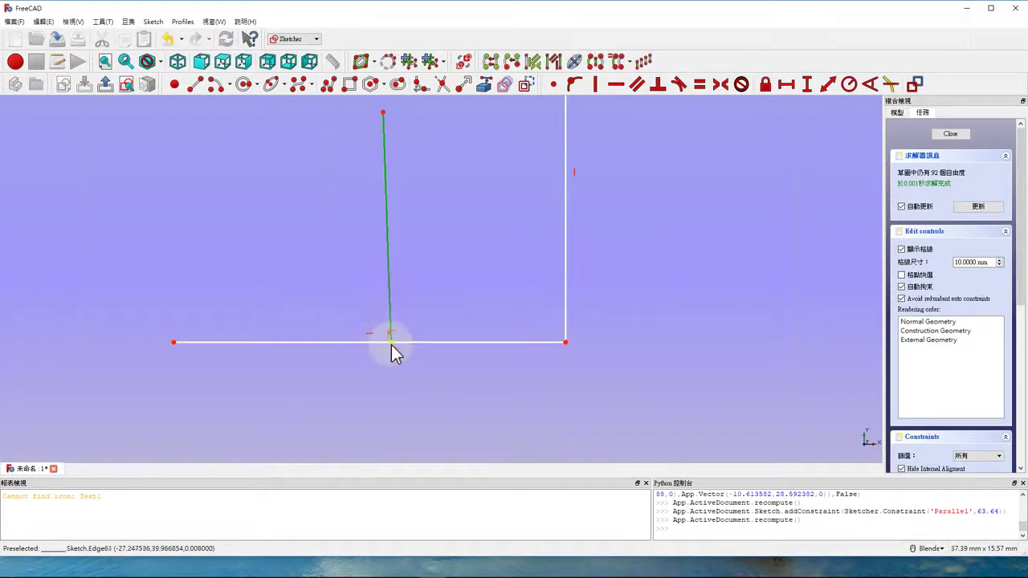
pyautogui.click(432, 343)
pyautogui.click(392, 343)
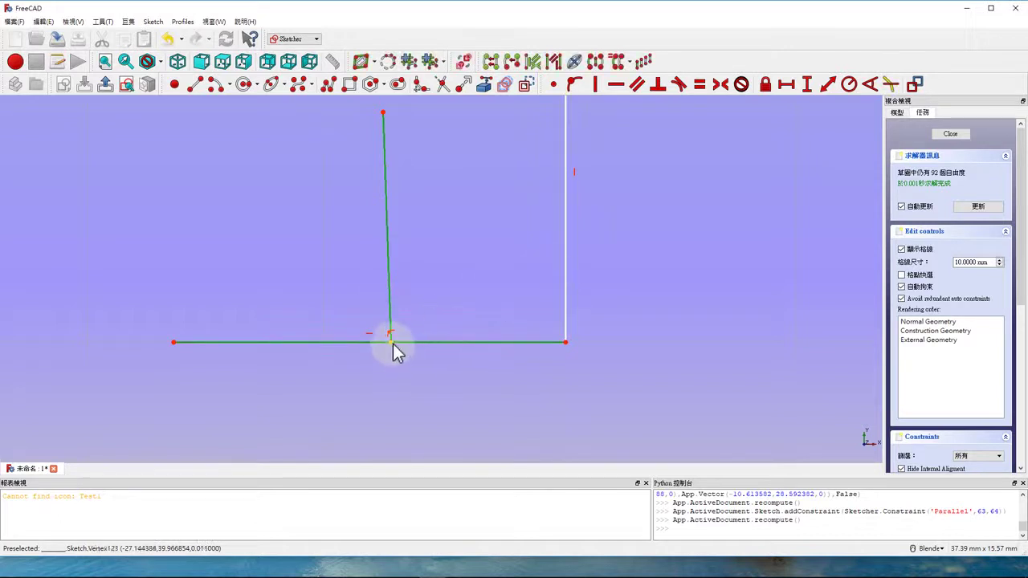
pyautogui.click(658, 85)
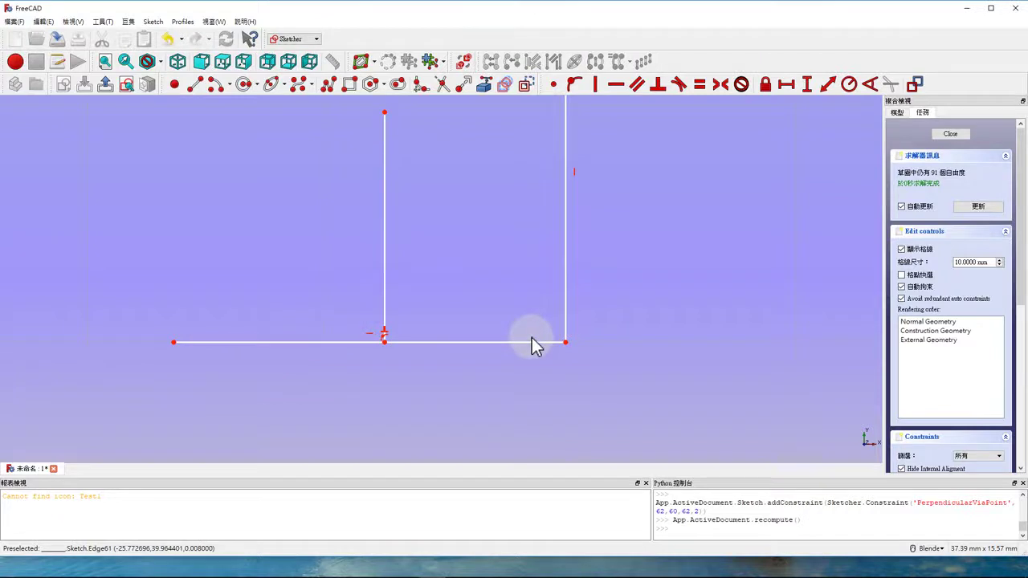
pyautogui.scroll(-3, 426, 332)
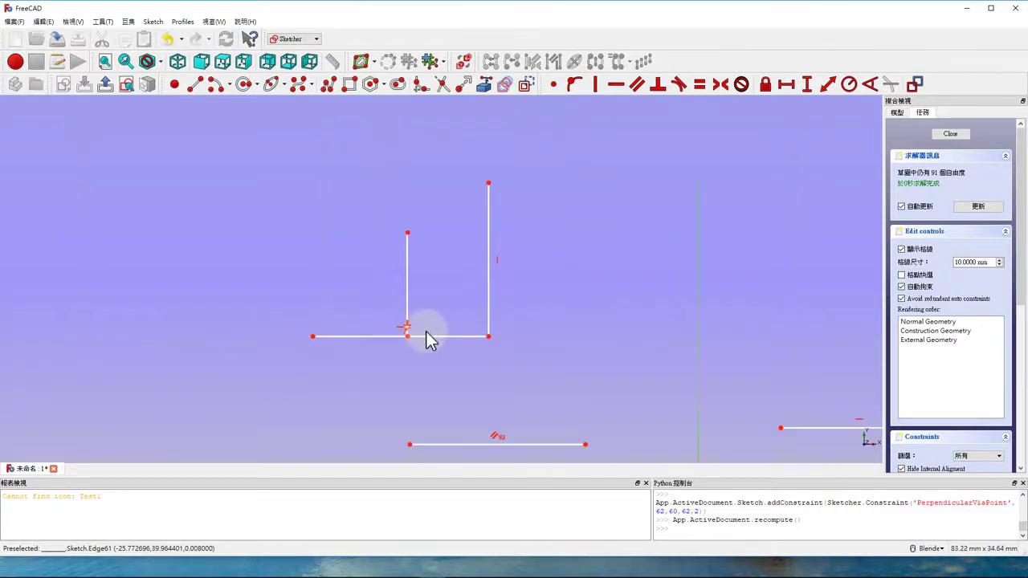
# Drag the large arc's edge outward until it reaches the polygon's line
pyautogui.scroll(2, 581, 308)
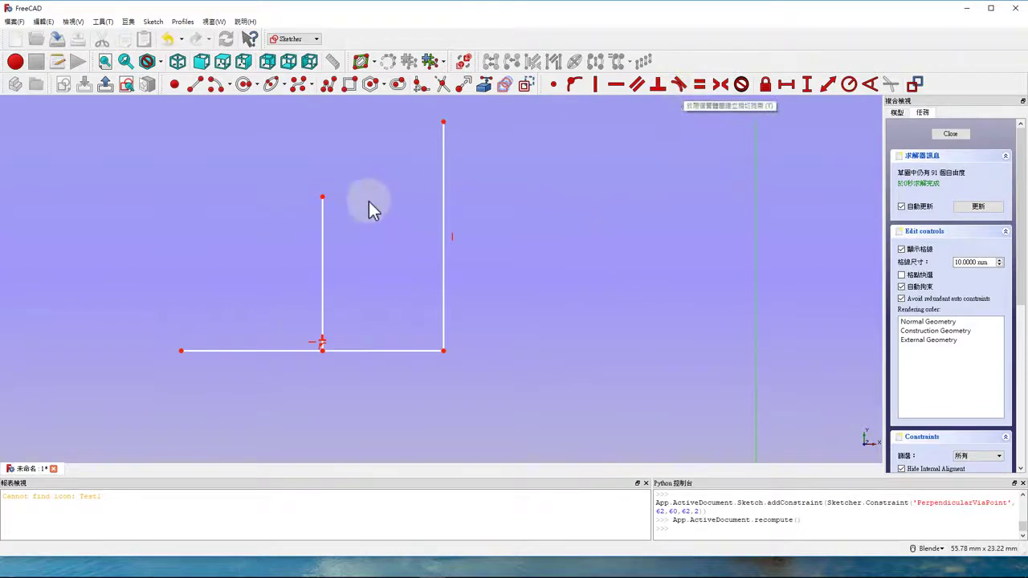
pyautogui.scroll(-4, 426, 262)
pyautogui.scroll(2, 434, 252)
pyautogui.scroll(-2, 445, 321)
pyautogui.scroll(2, 442, 313)
pyautogui.scroll(-1, 436, 294)
pyautogui.scroll(3, 434, 321)
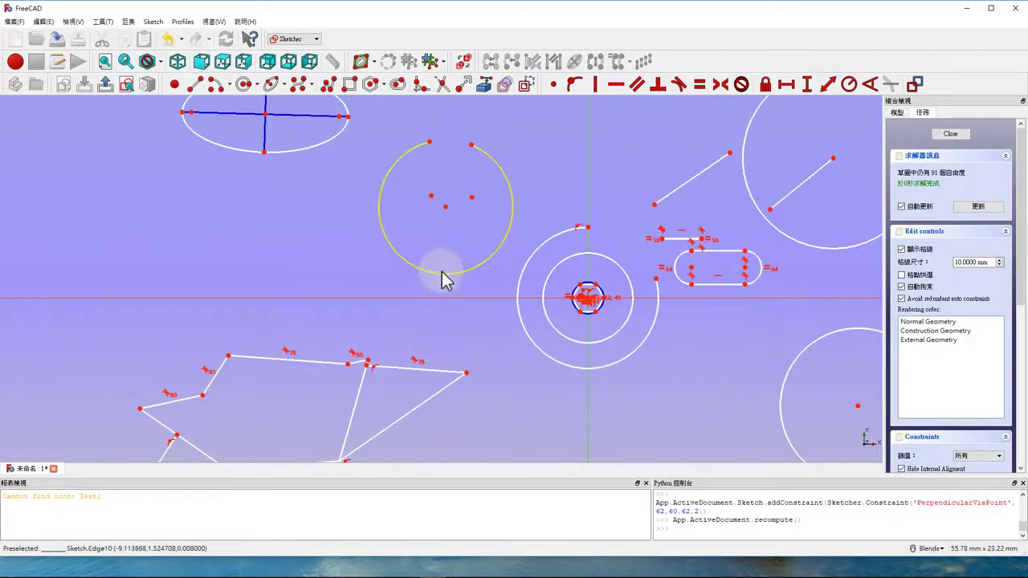
pyautogui.moveTo(443, 276); pyautogui.dragTo(430, 345)
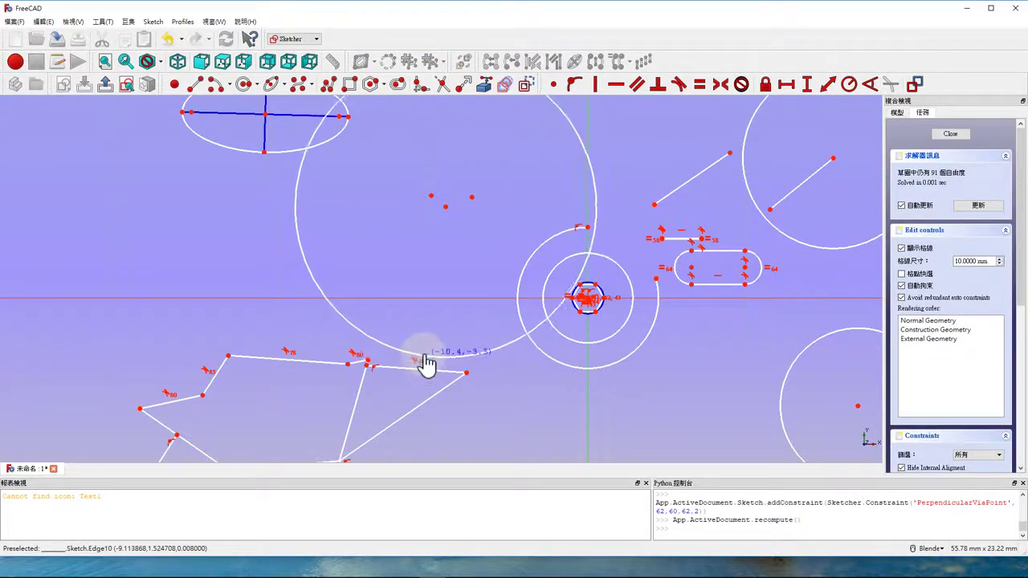
pyautogui.moveTo(429, 345); pyautogui.dragTo(429, 361)
pyautogui.scroll(-1, 447, 363)
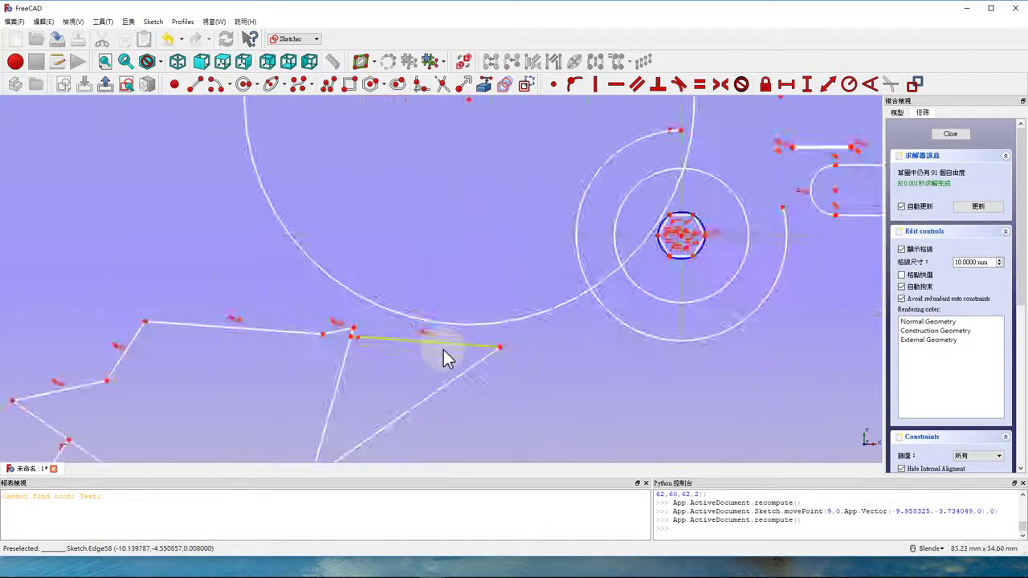
pyautogui.scroll(4, 447, 351)
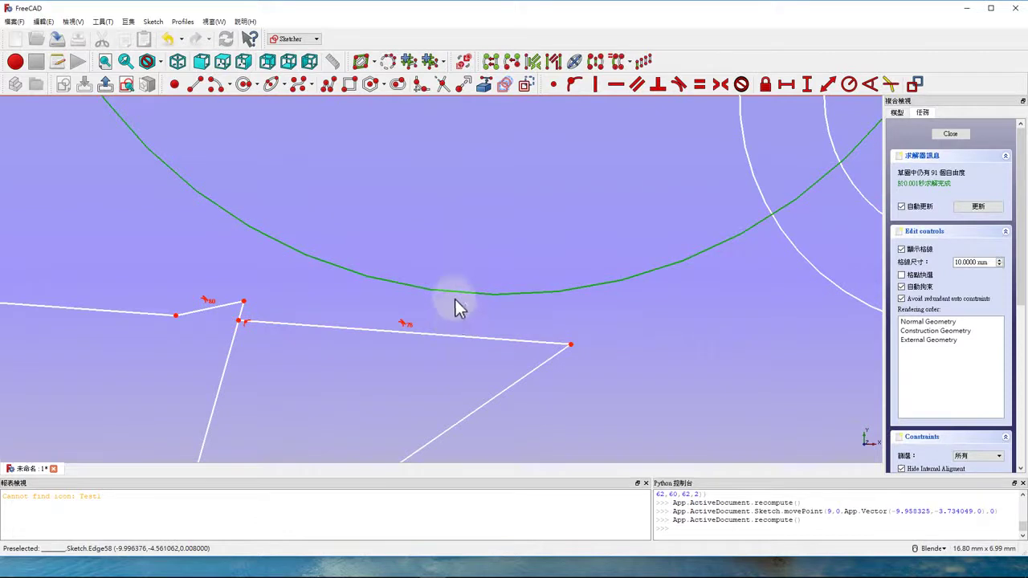
# Constrain the arc tangent to the star outline's upper-right edge
pyautogui.click(454, 338)
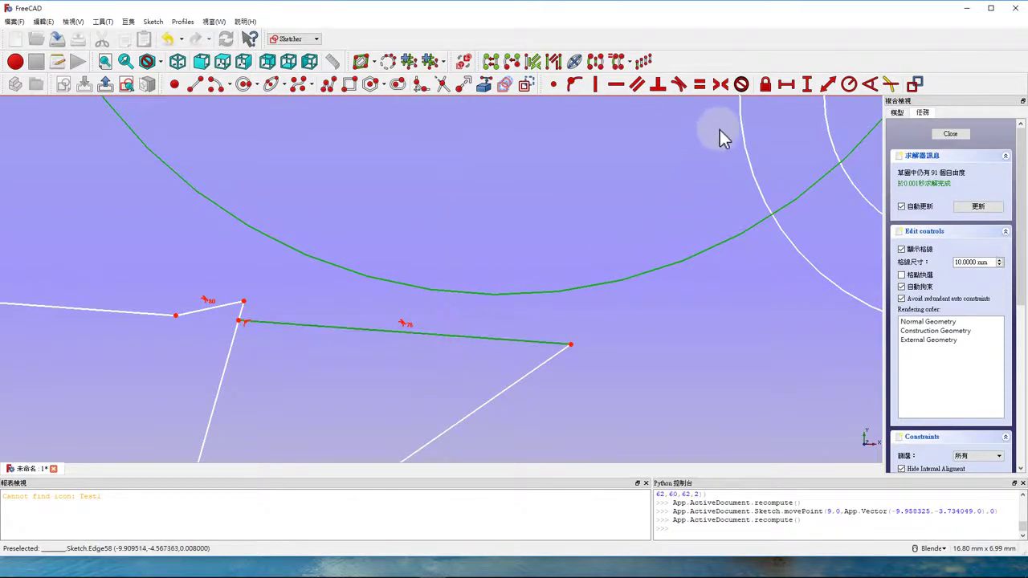
pyautogui.click(680, 88)
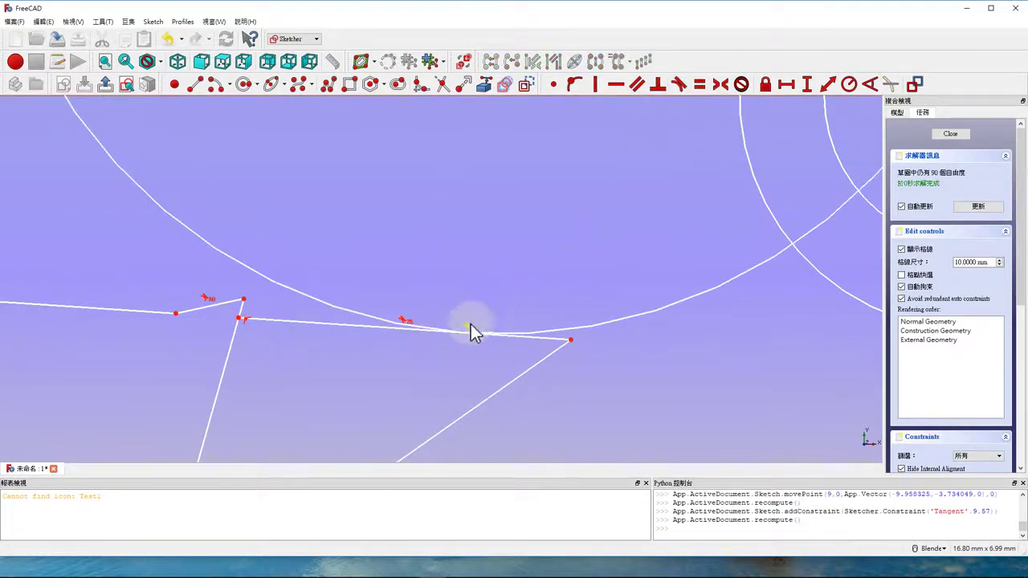
pyautogui.scroll(4, 474, 327)
pyautogui.scroll(-2, 453, 307)
pyautogui.scroll(-2, 461, 310)
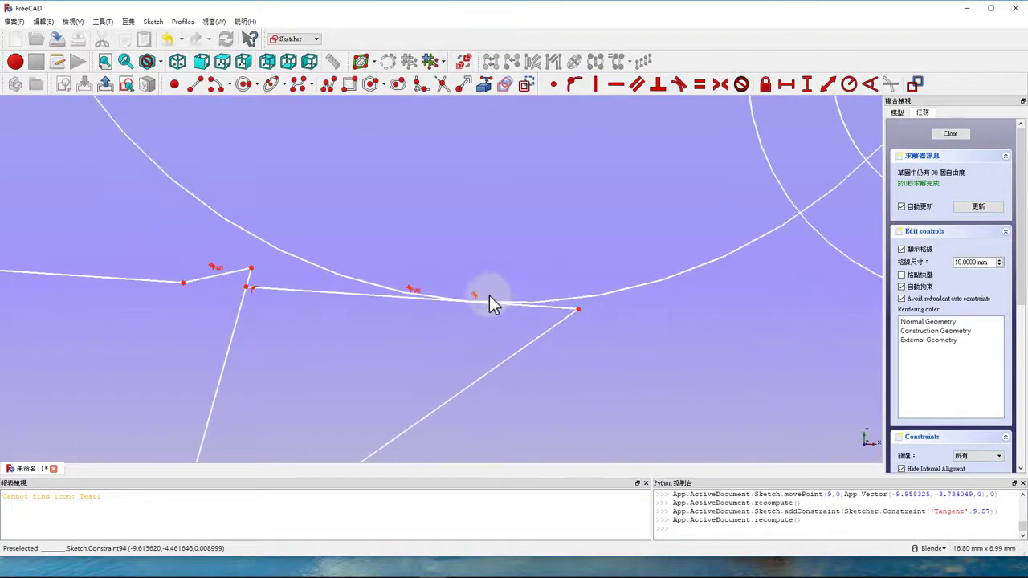
pyautogui.scroll(-3, 489, 303)
pyautogui.scroll(-2, 502, 289)
pyautogui.scroll(2, 518, 304)
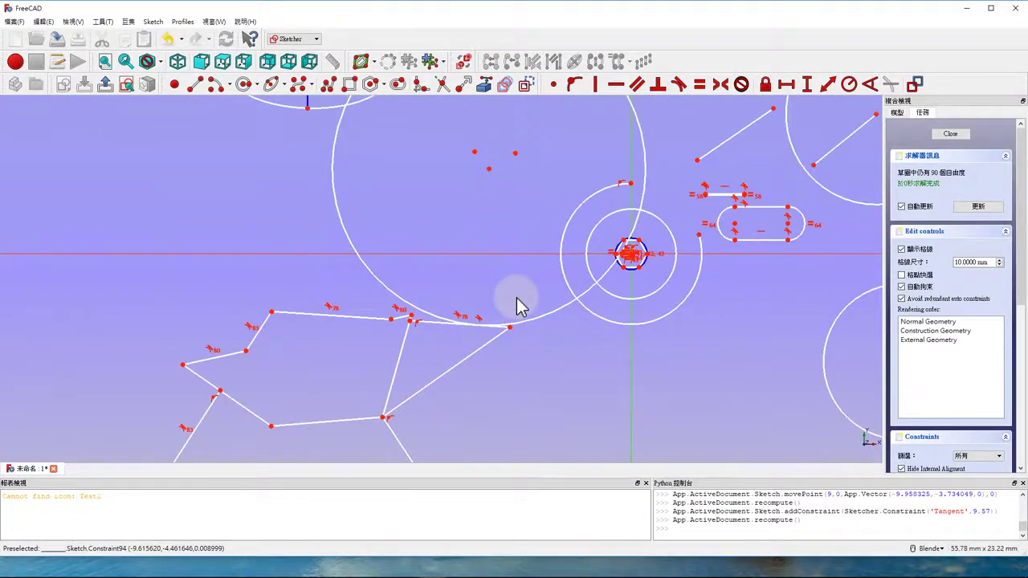
pyautogui.scroll(-2, 523, 297)
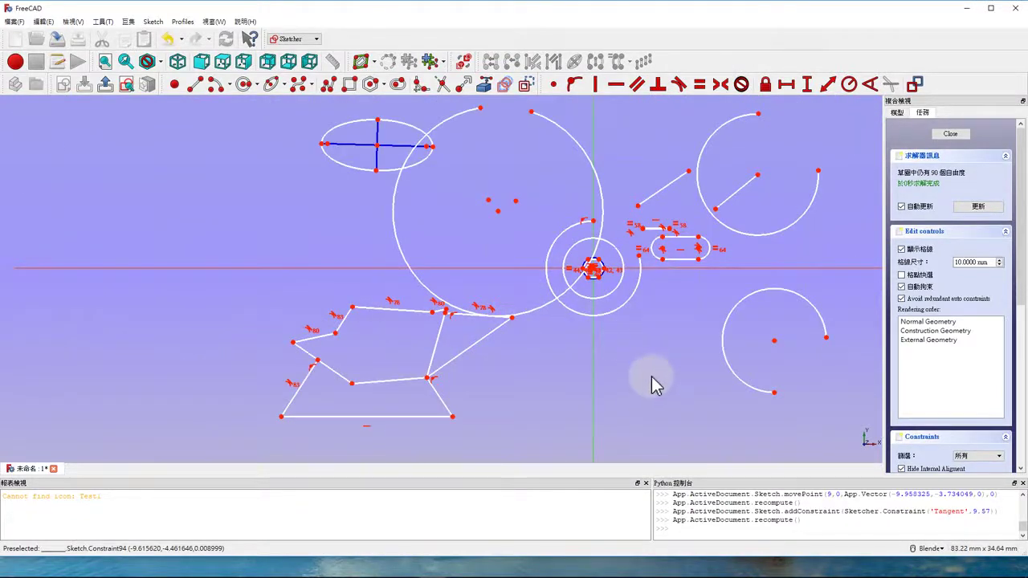
# Make the top and bottom parallel lines equal in length with Constrain Equal
pyautogui.scroll(2, 757, 190)
pyautogui.scroll(3, 651, 207)
pyautogui.scroll(-3, 538, 268)
pyautogui.scroll(-2, 541, 306)
pyautogui.scroll(2, 546, 314)
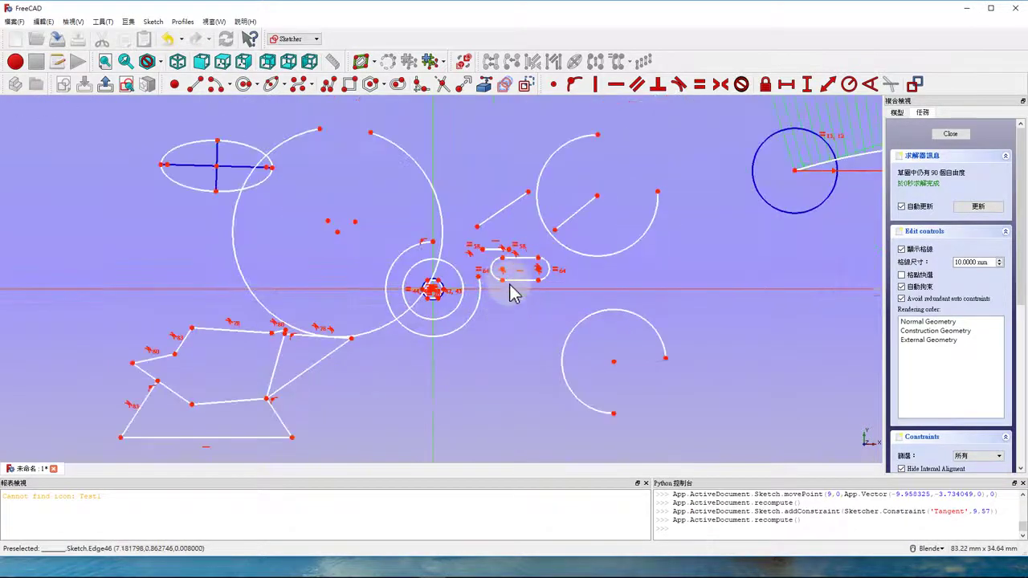
pyautogui.scroll(-2, 514, 289)
pyautogui.scroll(-2, 554, 261)
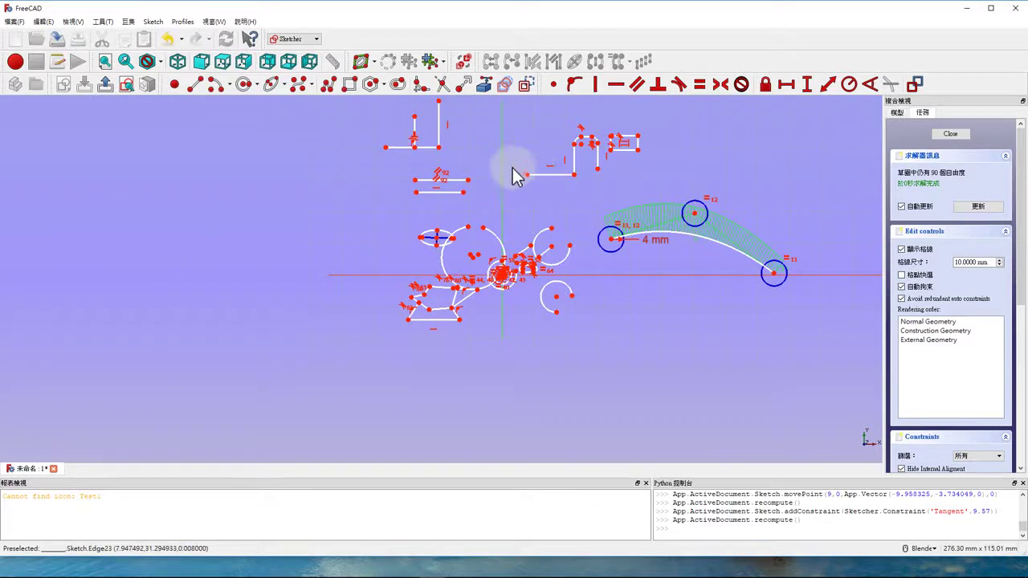
pyautogui.scroll(2, 482, 209)
pyautogui.scroll(2, 485, 257)
pyautogui.scroll(-1, 514, 265)
pyautogui.scroll(1, 506, 233)
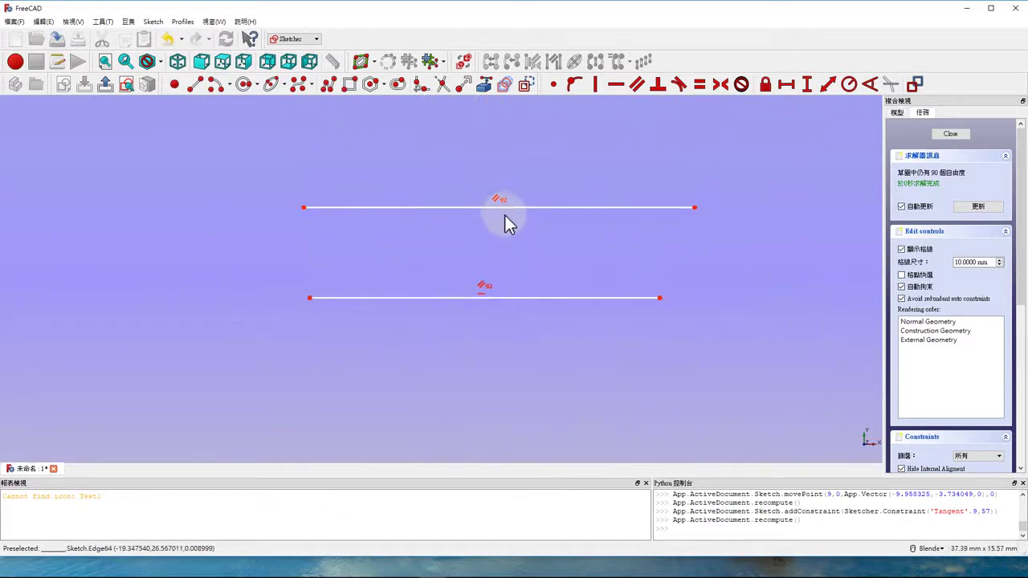
pyautogui.click(512, 207)
pyautogui.click(574, 299)
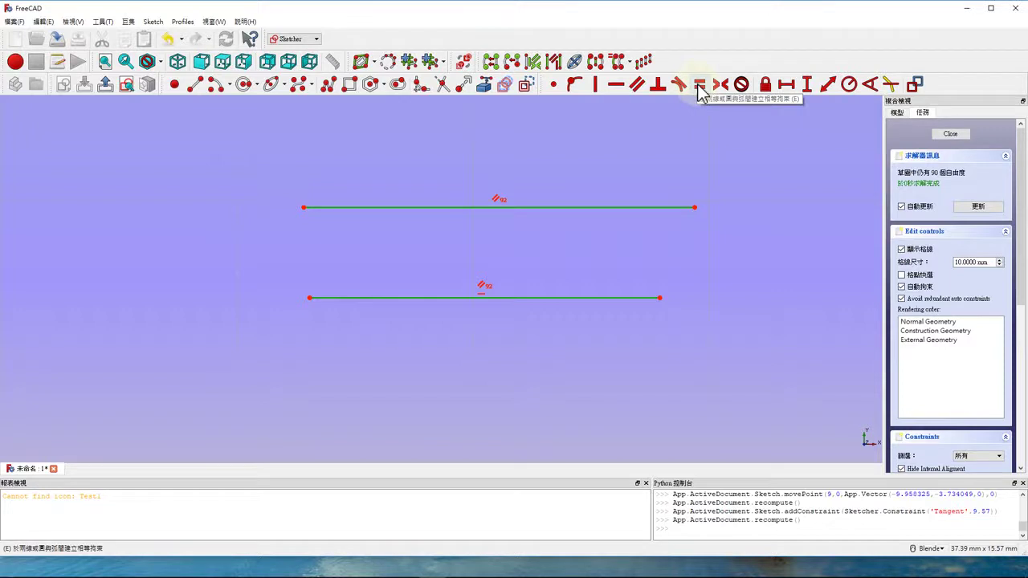
pyautogui.click(699, 85)
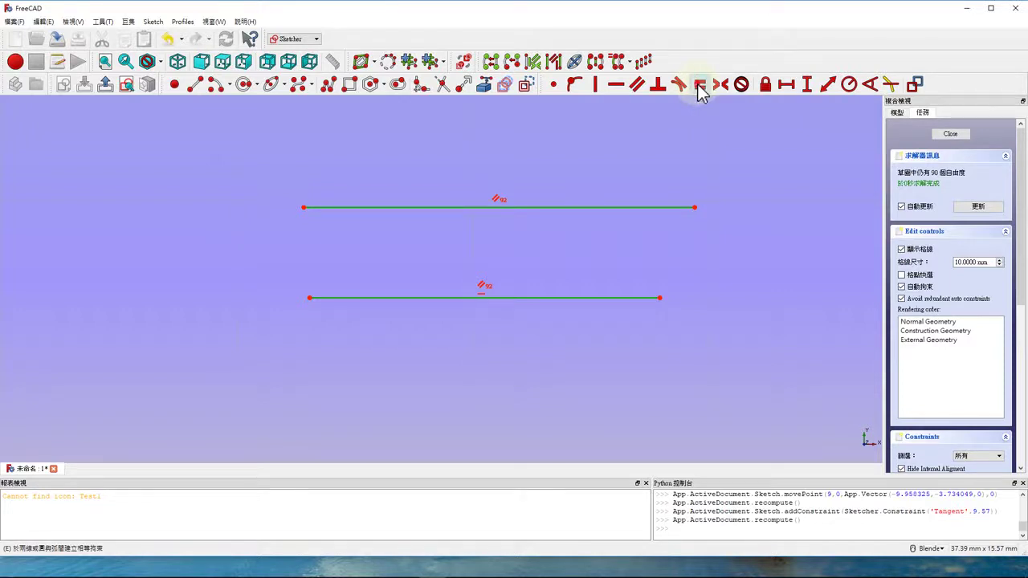
# Drag the upper line to check that the equal-length constraint holds
pyautogui.moveTo(345, 211); pyautogui.dragTo(482, 229)
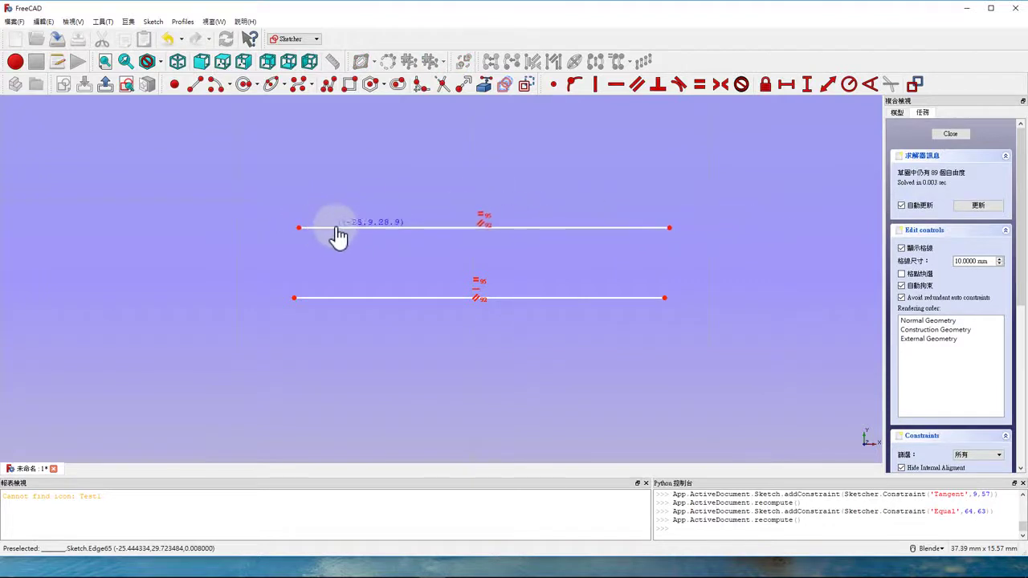
pyautogui.moveTo(482, 228); pyautogui.dragTo(500, 214)
pyautogui.scroll(-3, 500, 229)
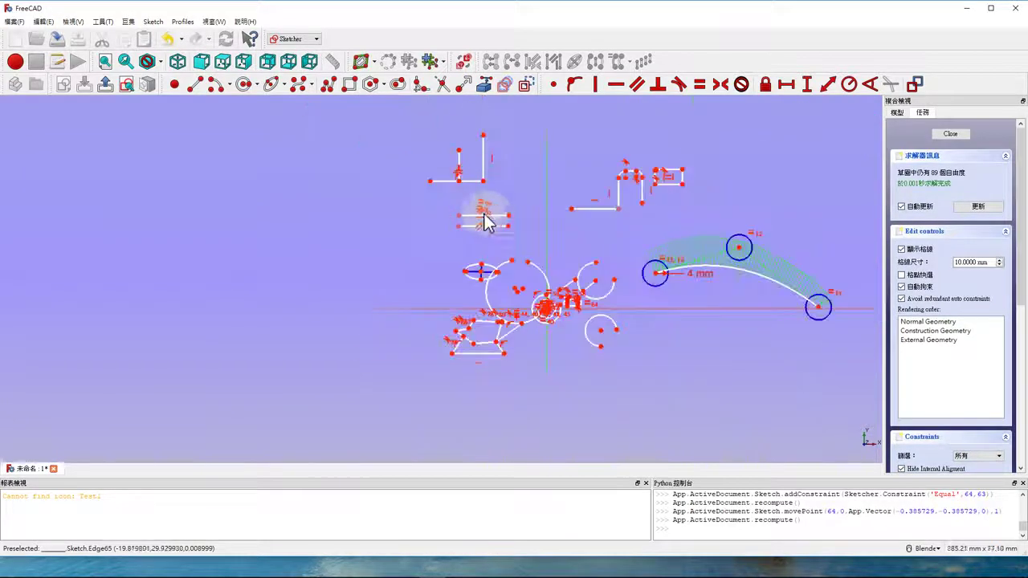
# Move the two equal-length lines down toward the lower left of the sketch
pyautogui.scroll(-2, 541, 219)
pyautogui.scroll(-1, 541, 219)
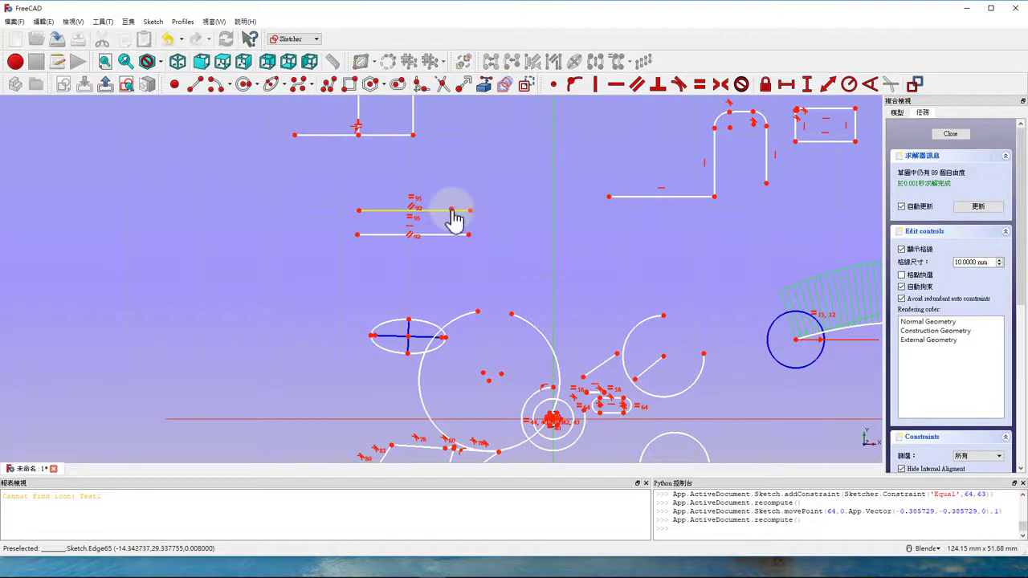
pyautogui.moveTo(454, 211); pyautogui.dragTo(278, 358)
pyautogui.moveTo(368, 239); pyautogui.dragTo(197, 456)
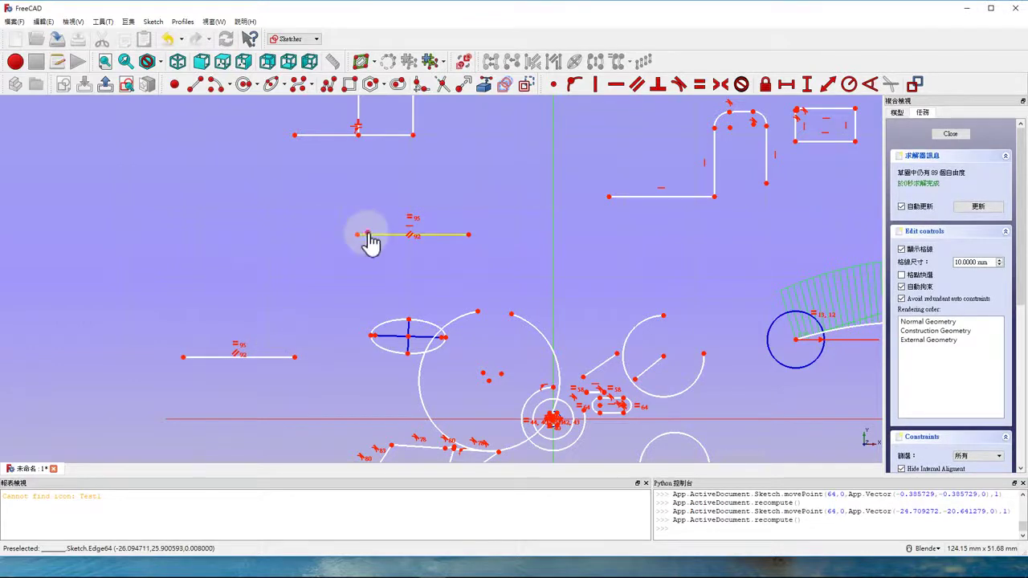
pyautogui.scroll(-5, 255, 359)
pyautogui.scroll(4, 229, 417)
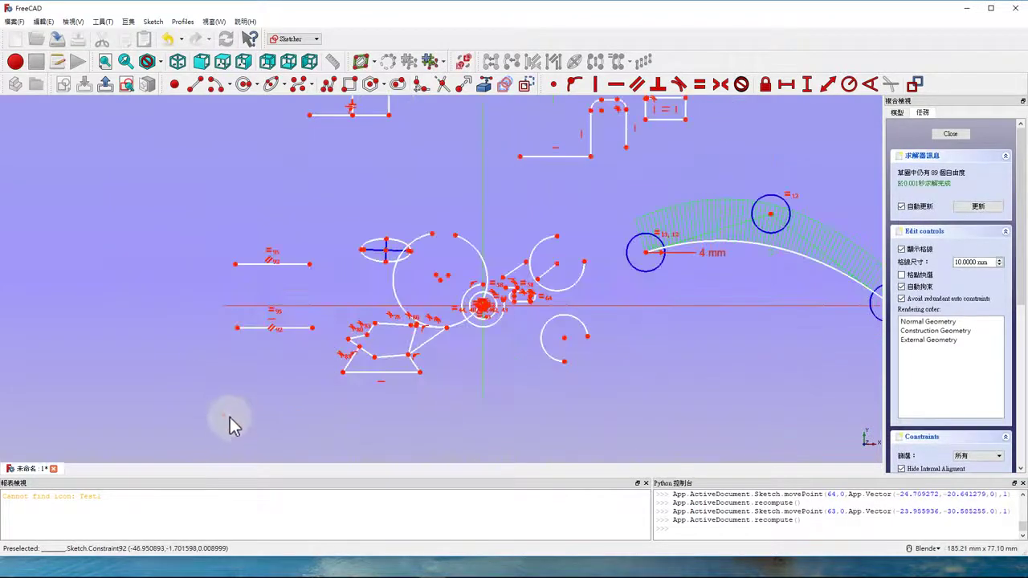
# Make the two lines' left endpoints symmetric about the horizontal axis
pyautogui.click(248, 328)
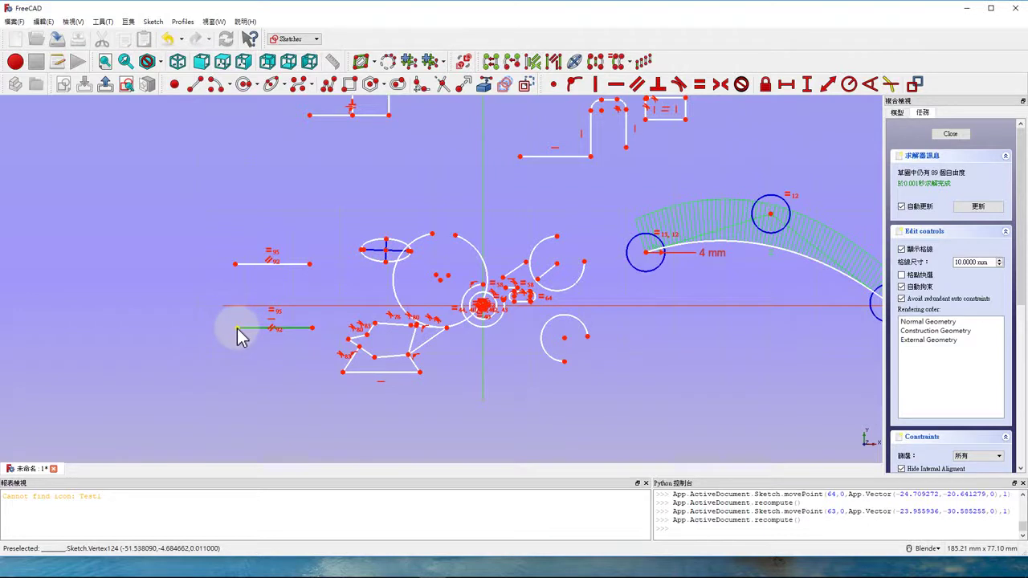
pyautogui.click(238, 331)
pyautogui.click(234, 306)
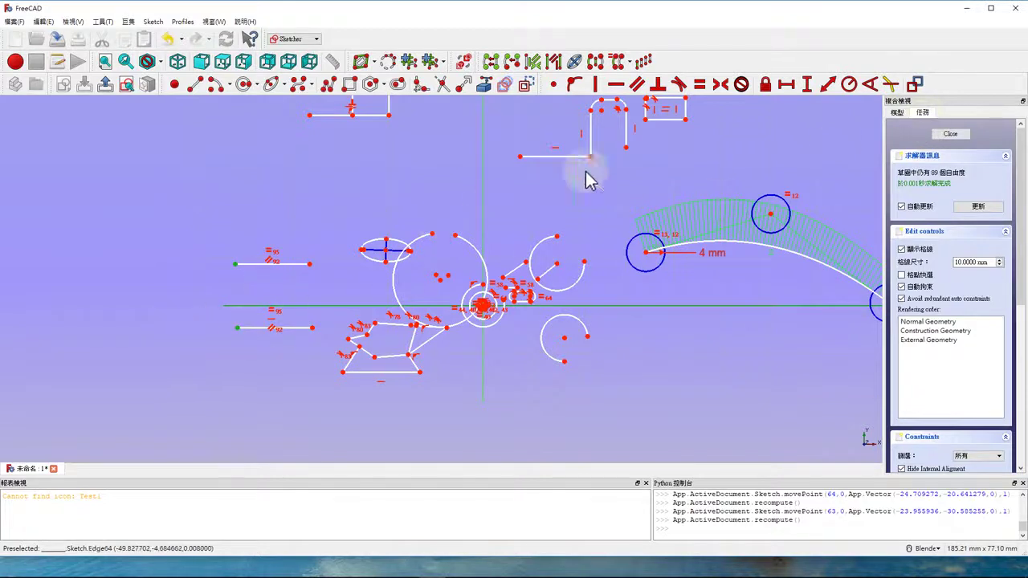
pyautogui.click(721, 83)
# Pull the top line toward the horizontal axis to test the symmetry
pyautogui.scroll(3, 193, 310)
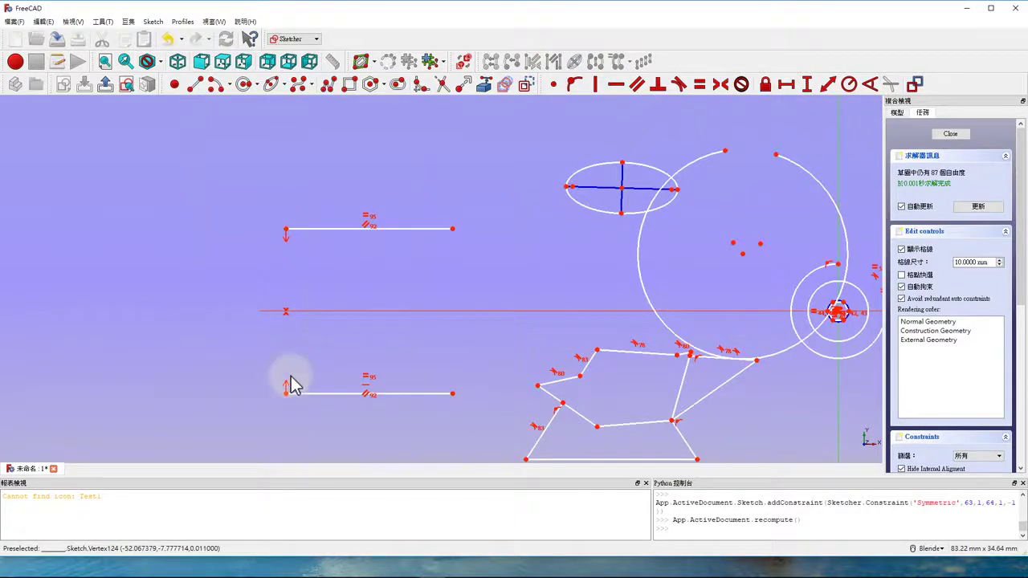
pyautogui.scroll(-3, 297, 353)
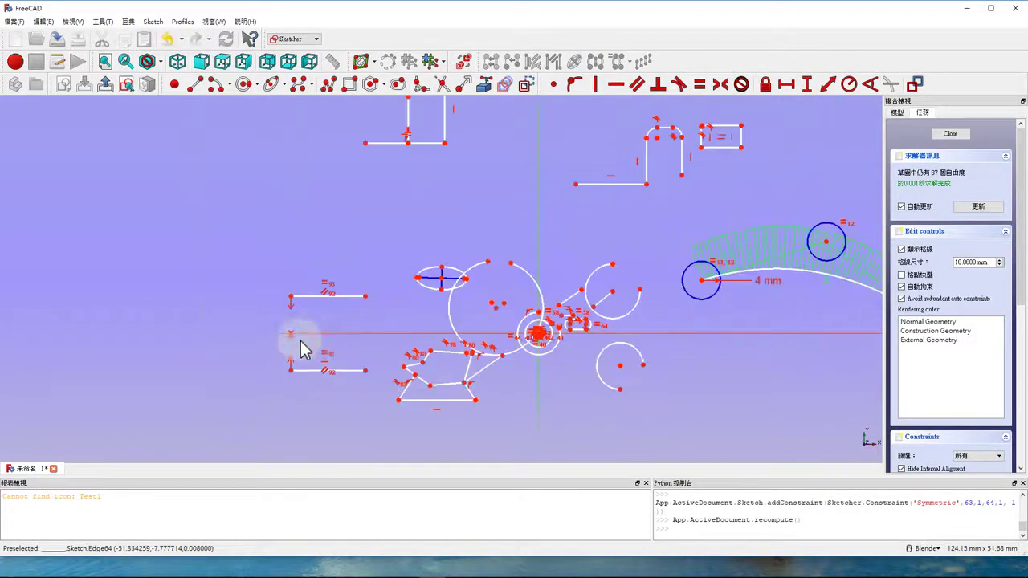
pyautogui.scroll(2, 325, 321)
pyautogui.moveTo(321, 285)
pyautogui.mouseDown()
pyautogui.moveTo(375, 313)
pyautogui.moveTo(202, 259)
pyautogui.moveTo(314, 259)
pyautogui.moveTo(321, 205)
pyautogui.moveTo(331, 351)
pyautogui.moveTo(328, 294)
pyautogui.mouseUp()
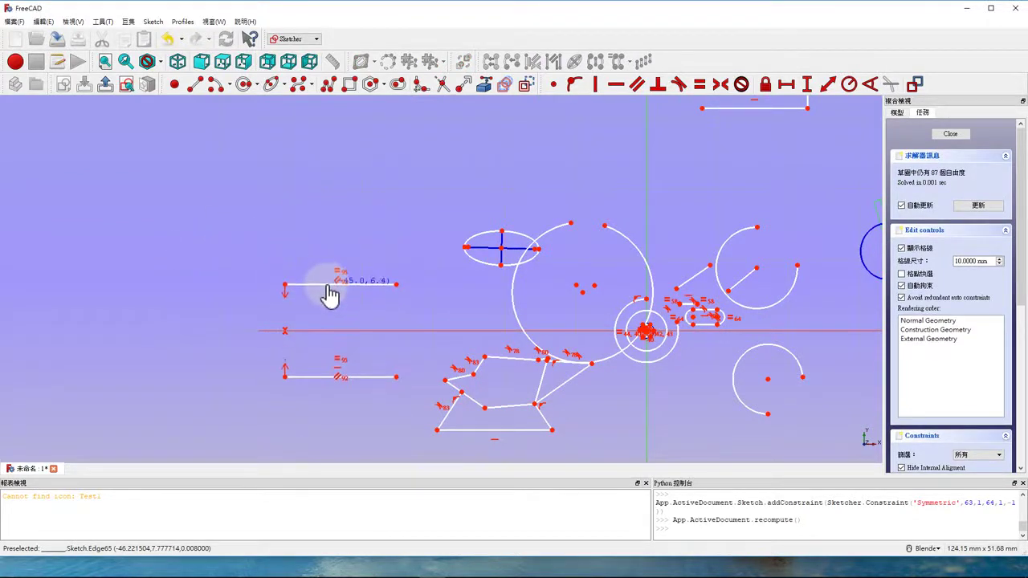
pyautogui.scroll(-3, 357, 225)
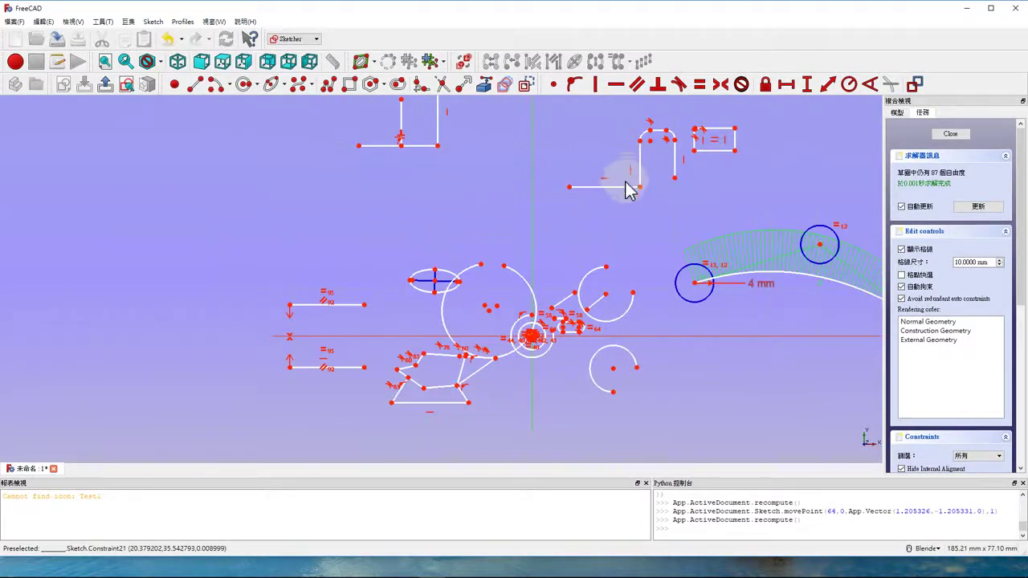
# Block the step shape's bottom horizontal line, then drag it to confirm it stays put
pyautogui.click(624, 187)
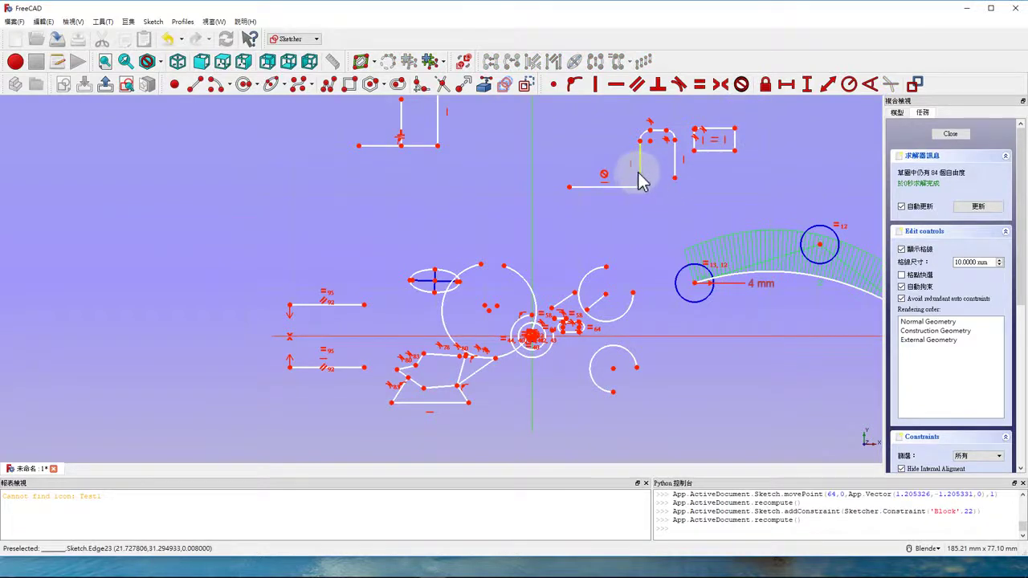
pyautogui.scroll(-1, 576, 183)
pyautogui.scroll(3, 577, 183)
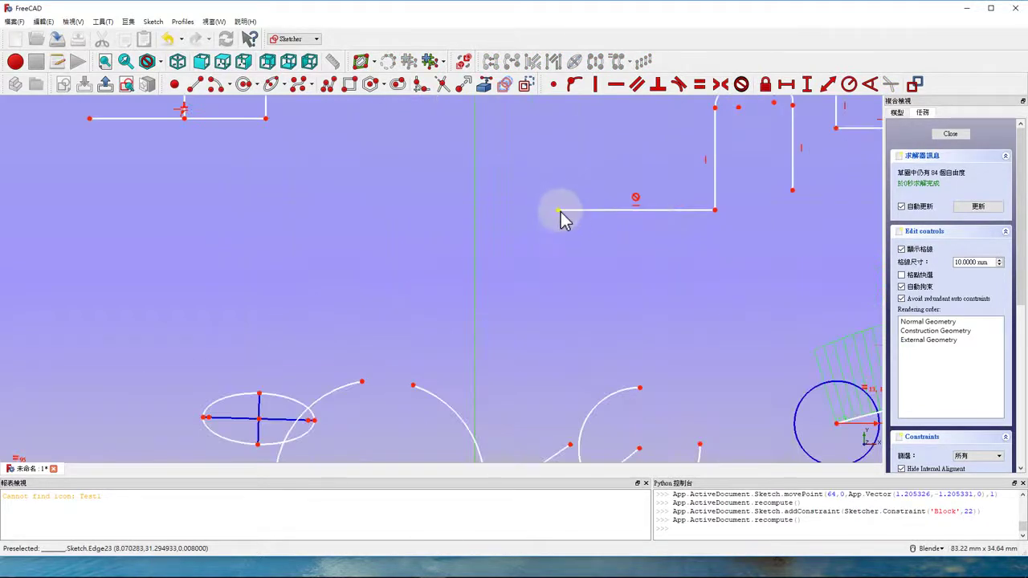
pyautogui.moveTo(598, 211); pyautogui.dragTo(612, 276)
pyautogui.moveTo(600, 212)
pyautogui.mouseDown()
pyautogui.moveTo(599, 225)
pyautogui.moveTo(620, 223)
pyautogui.mouseUp()
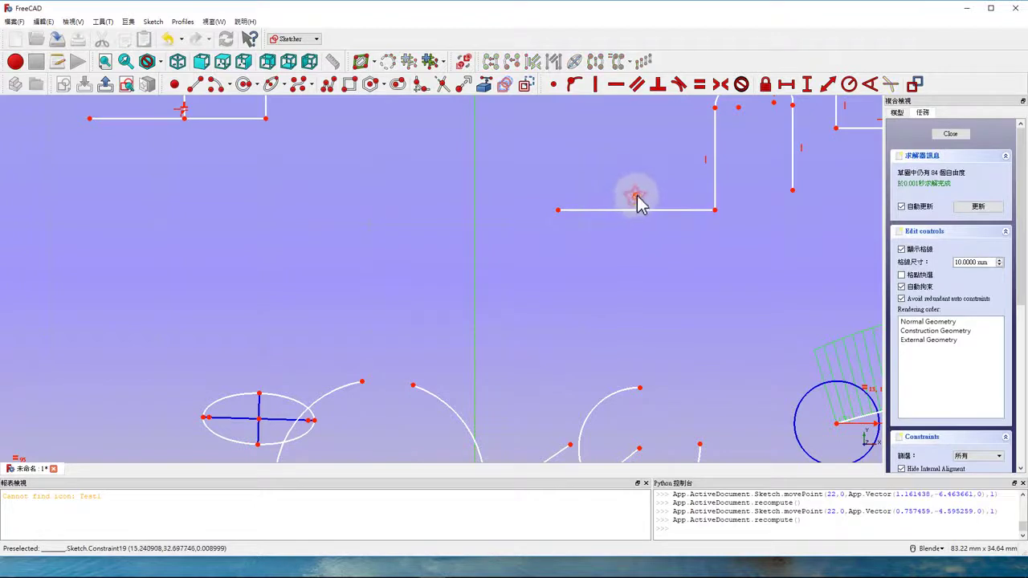
pyautogui.moveTo(1020, 204)
pyautogui.mouseDown()
pyautogui.moveTo(1022, 418)
pyautogui.moveTo(1020, 204)
pyautogui.mouseUp()
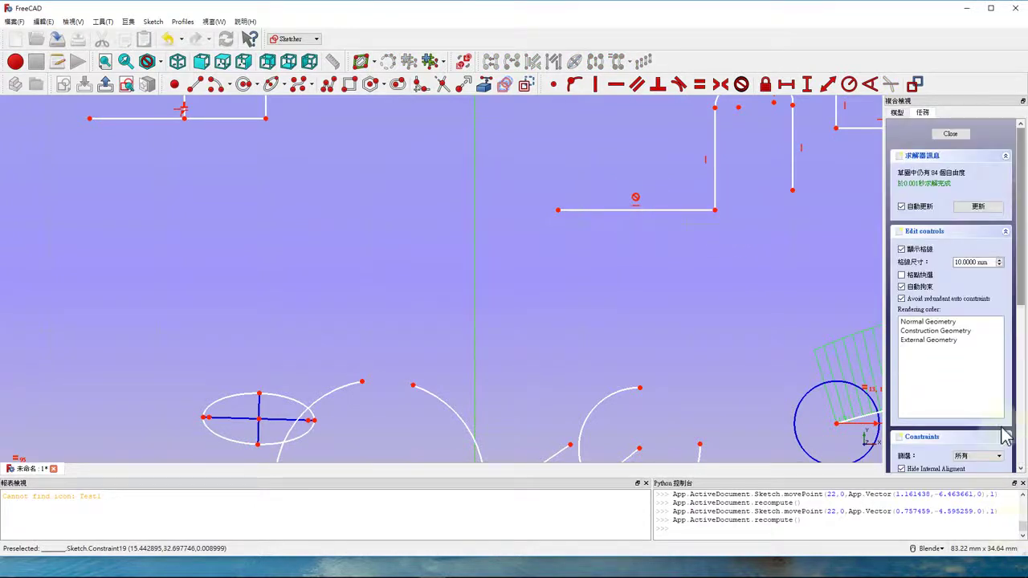
pyautogui.moveTo(1019, 317); pyautogui.dragTo(1021, 474)
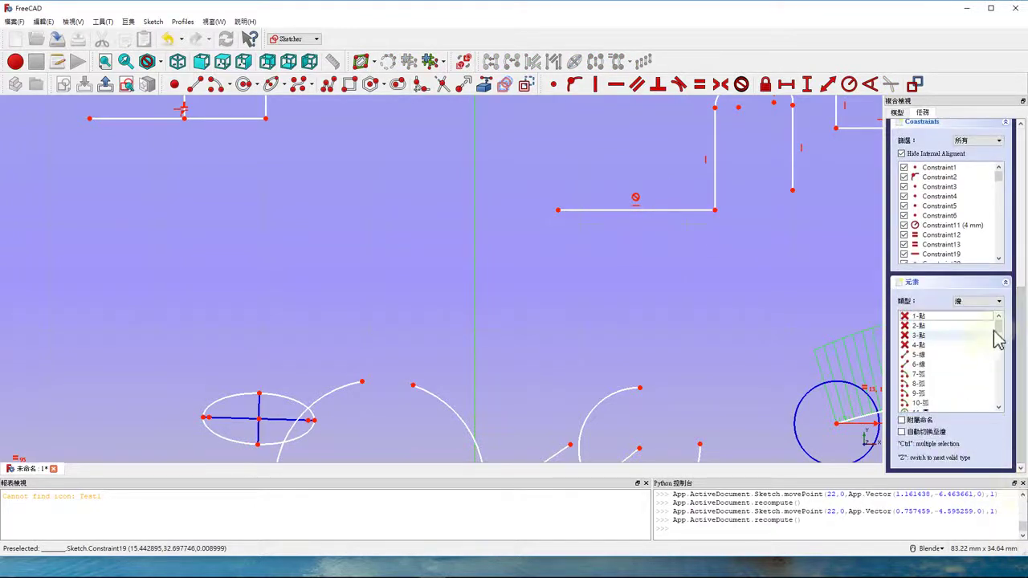
# Delete the block constraint Constraint97 from the Constraints list
pyautogui.moveTo(998, 333); pyautogui.dragTo(999, 439)
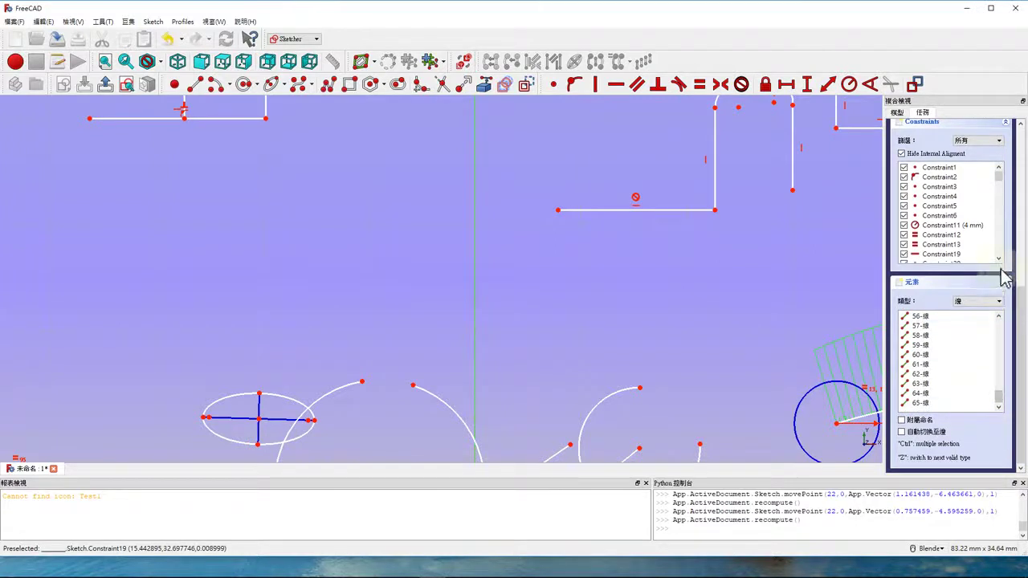
pyautogui.moveTo(999, 175); pyautogui.dragTo(1003, 281)
pyautogui.click(941, 254)
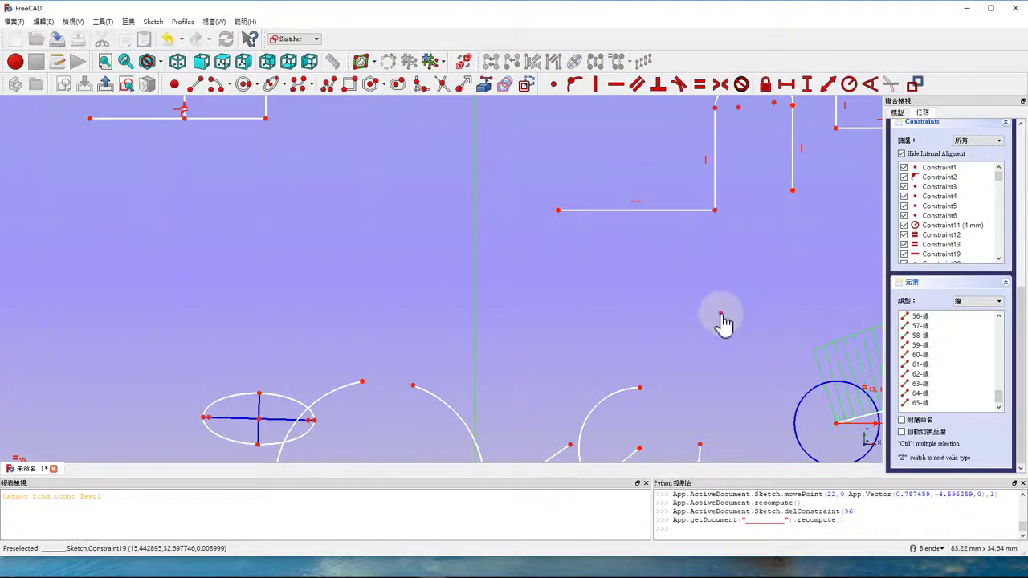
pyautogui.press('Delete')
# Lock the L-shape's corner point at -19.752 mm and 39.9644 mm
pyautogui.scroll(-4, 554, 353)
pyautogui.scroll(2, 624, 286)
pyautogui.scroll(-2, 624, 291)
pyautogui.scroll(-3, 562, 289)
pyautogui.scroll(5, 598, 257)
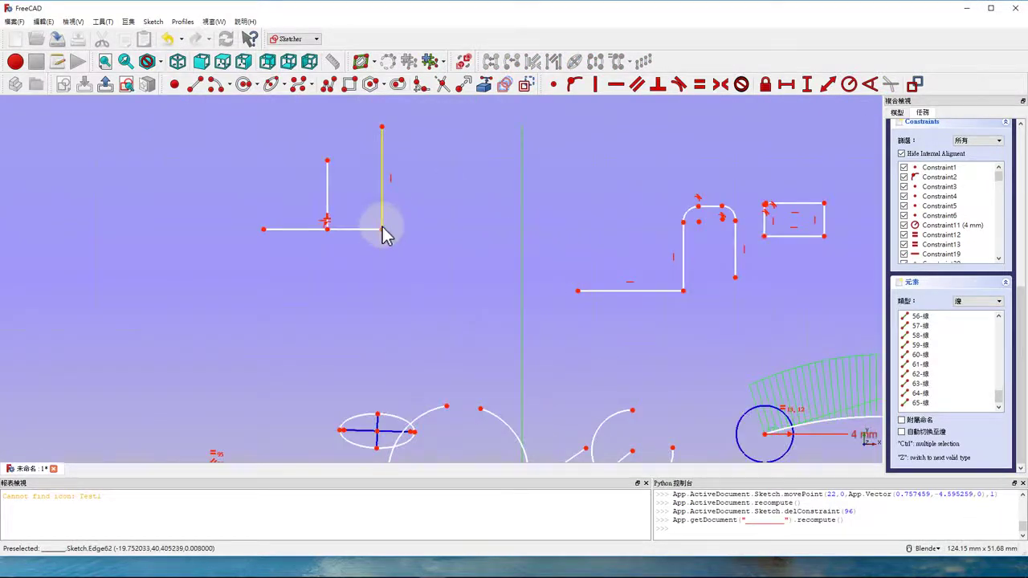
pyautogui.scroll(-3, 500, 209)
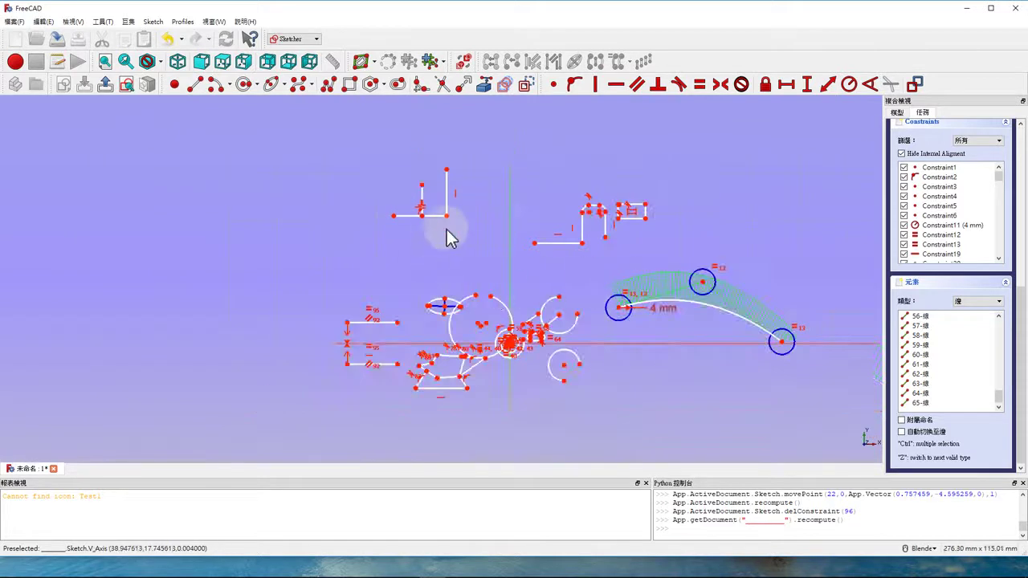
pyautogui.click(765, 85)
pyautogui.click(624, 176)
pyautogui.scroll(2, 431, 294)
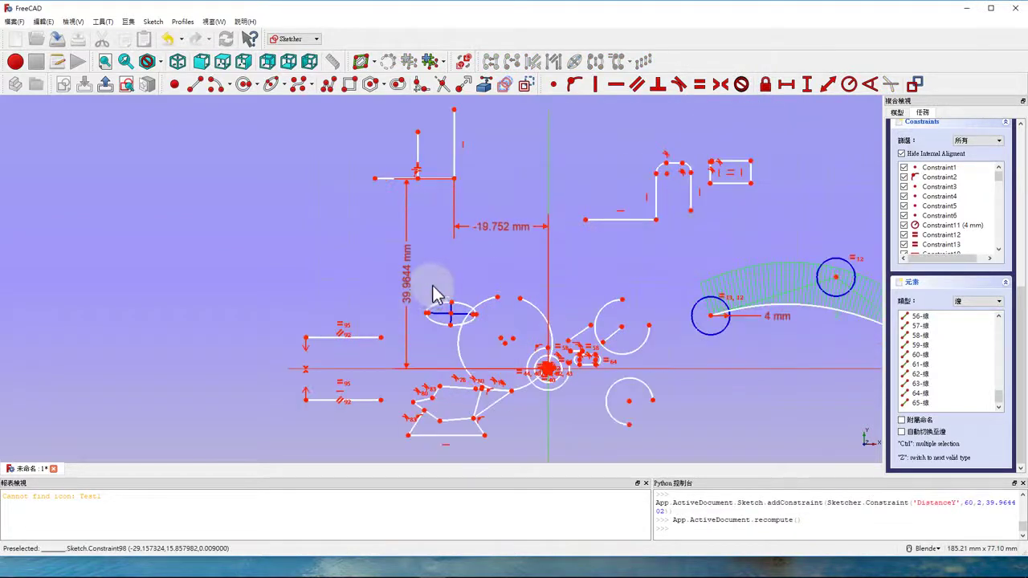
# Raise the -19.752 mm label and lock the lower-right arc's centre point
pyautogui.moveTo(492, 235); pyautogui.dragTo(500, 212)
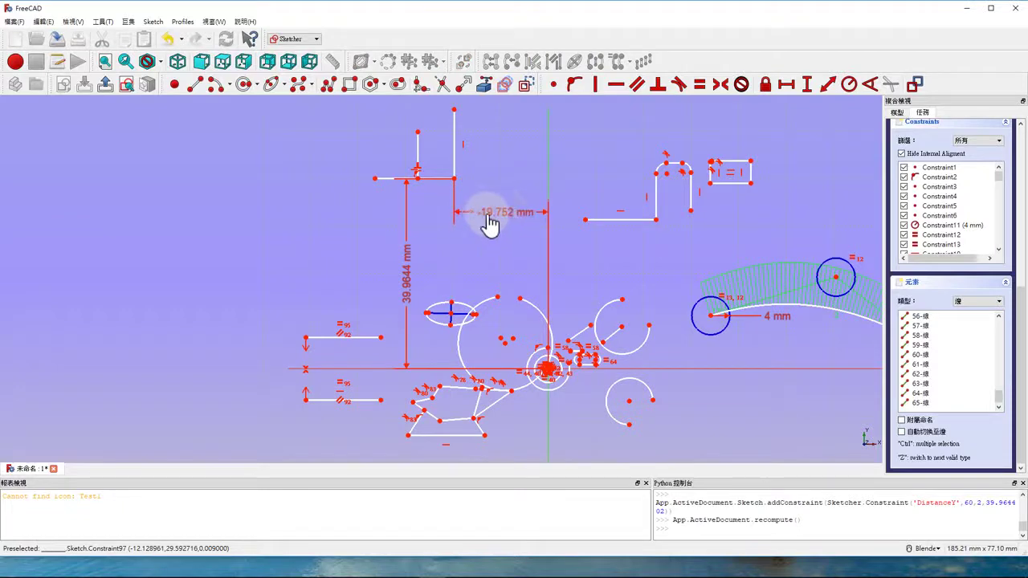
pyautogui.moveTo(413, 301); pyautogui.dragTo(419, 275)
pyautogui.scroll(-2, 413, 276)
pyautogui.scroll(-2, 458, 257)
pyautogui.scroll(4, 562, 314)
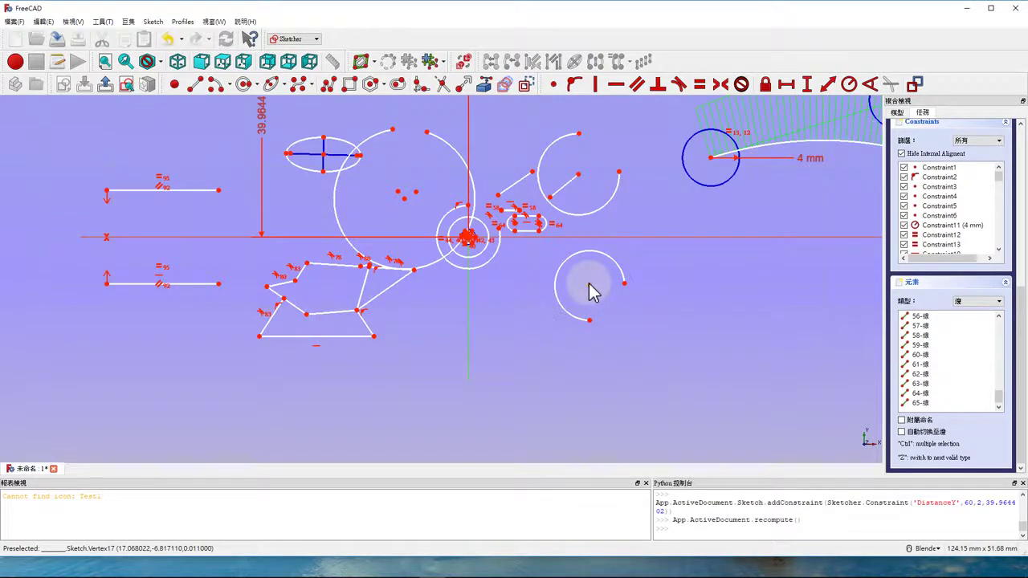
pyautogui.click(764, 85)
pyautogui.click(590, 285)
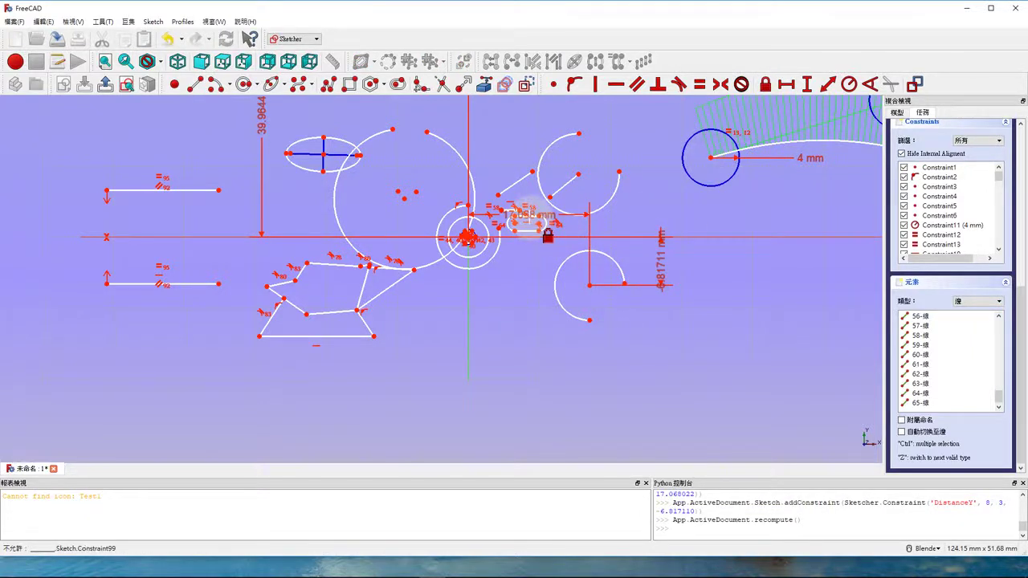
# Tuck the 17.068 mm and -6.81711 mm lock dimensions close beside the arc
pyautogui.moveTo(550, 281)
pyautogui.mouseDown()
pyautogui.moveTo(546, 375)
pyautogui.moveTo(528, 353)
pyautogui.mouseUp()
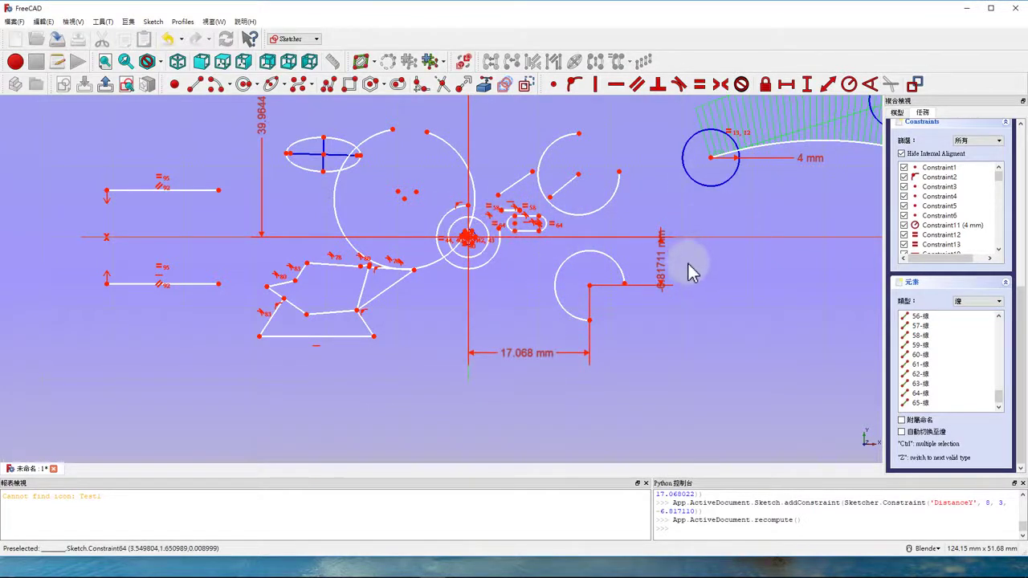
pyautogui.moveTo(662, 277); pyautogui.dragTo(654, 359)
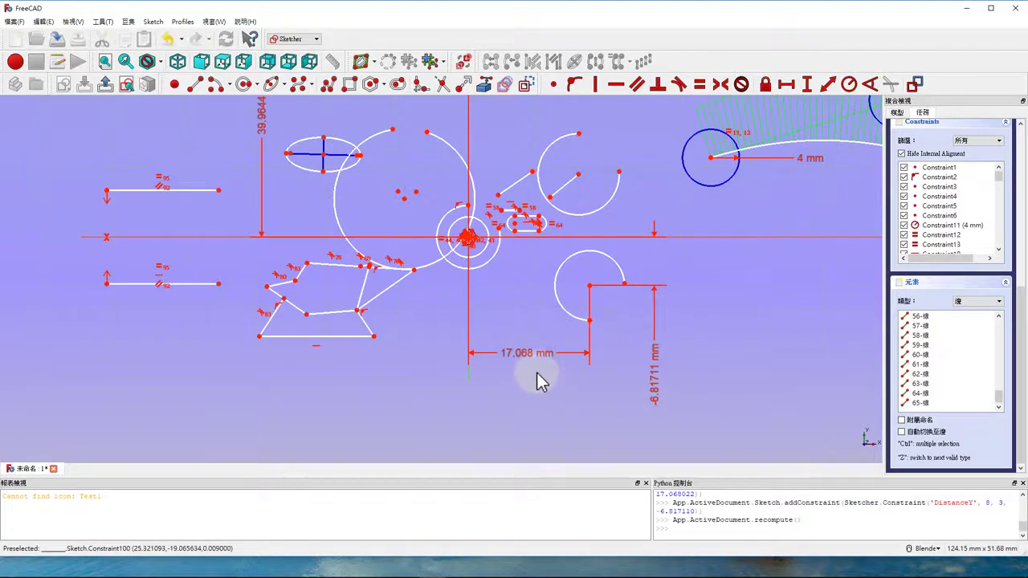
pyautogui.moveTo(528, 348); pyautogui.dragTo(712, 214)
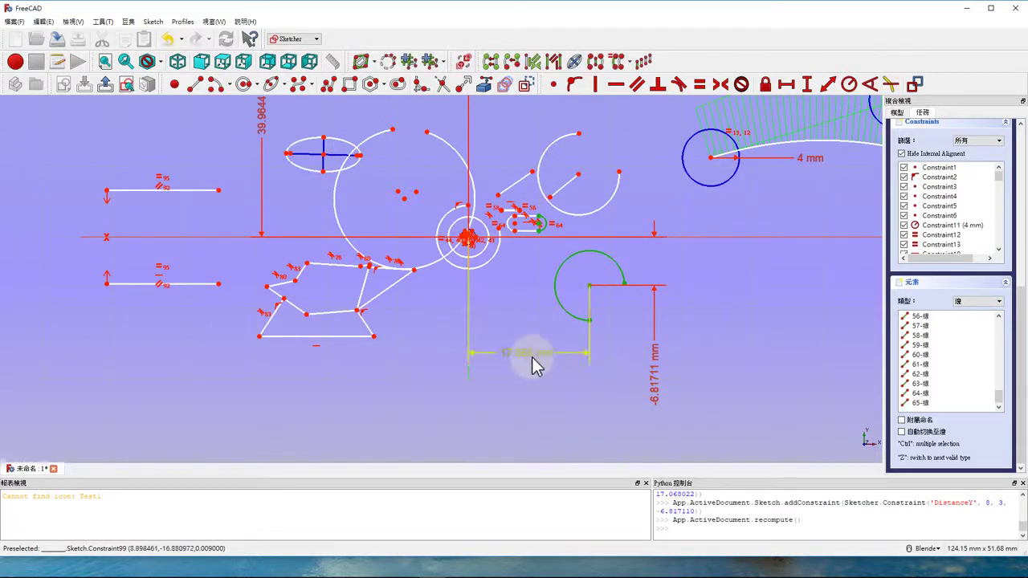
pyautogui.moveTo(530, 355); pyautogui.dragTo(661, 272)
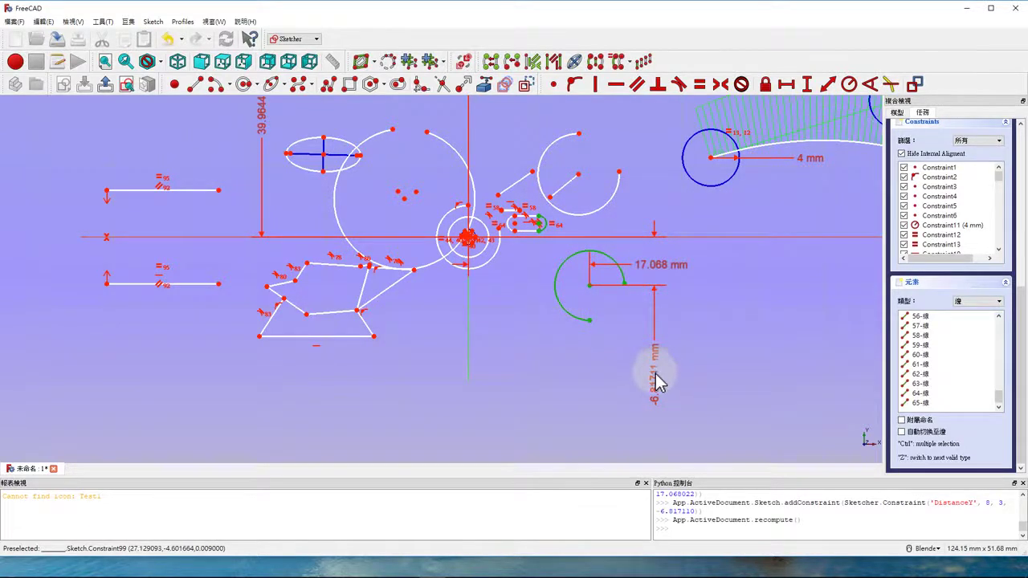
pyautogui.moveTo(658, 378); pyautogui.dragTo(554, 384)
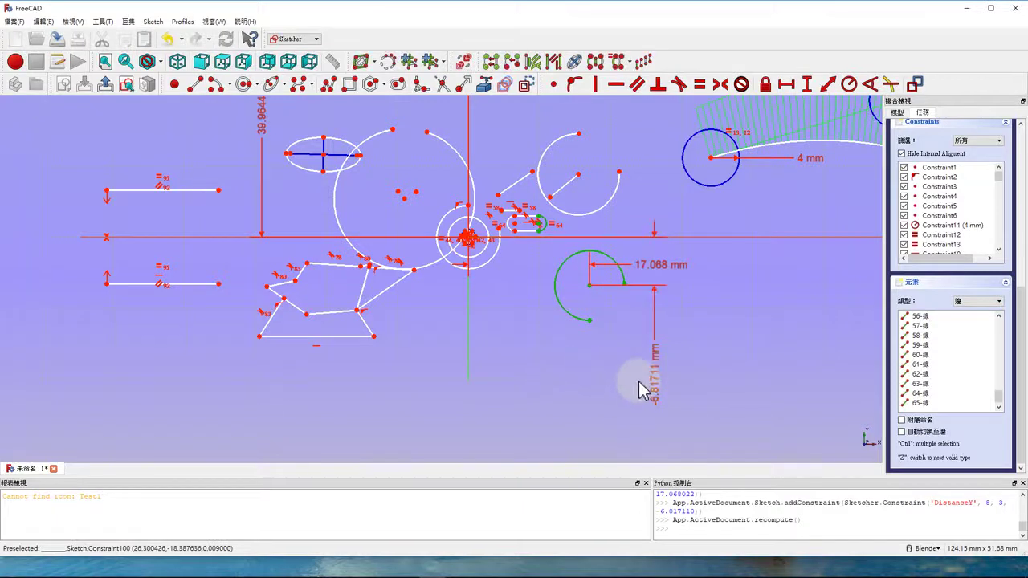
pyautogui.moveTo(661, 394); pyautogui.dragTo(557, 404)
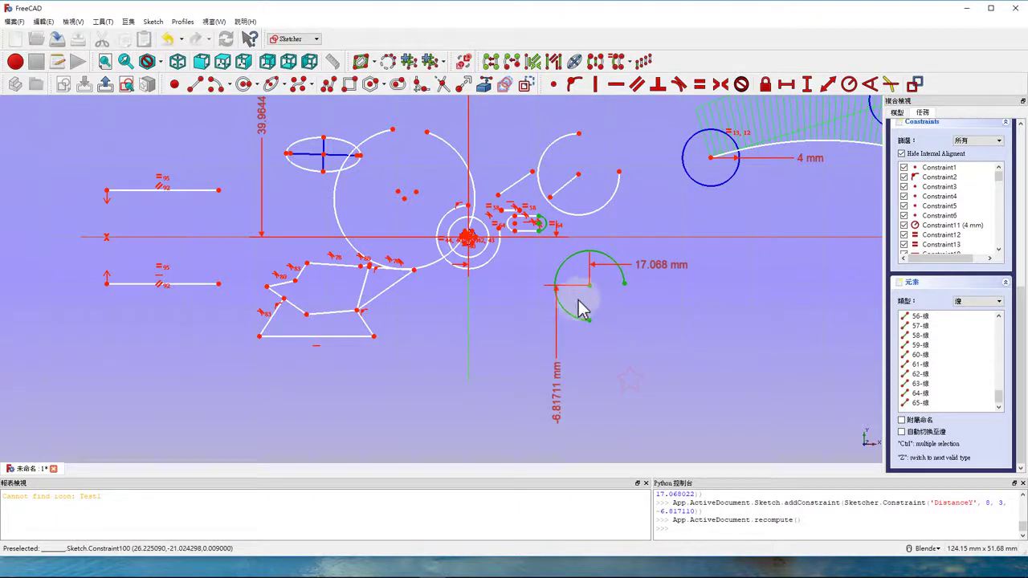
pyautogui.click(375, 336)
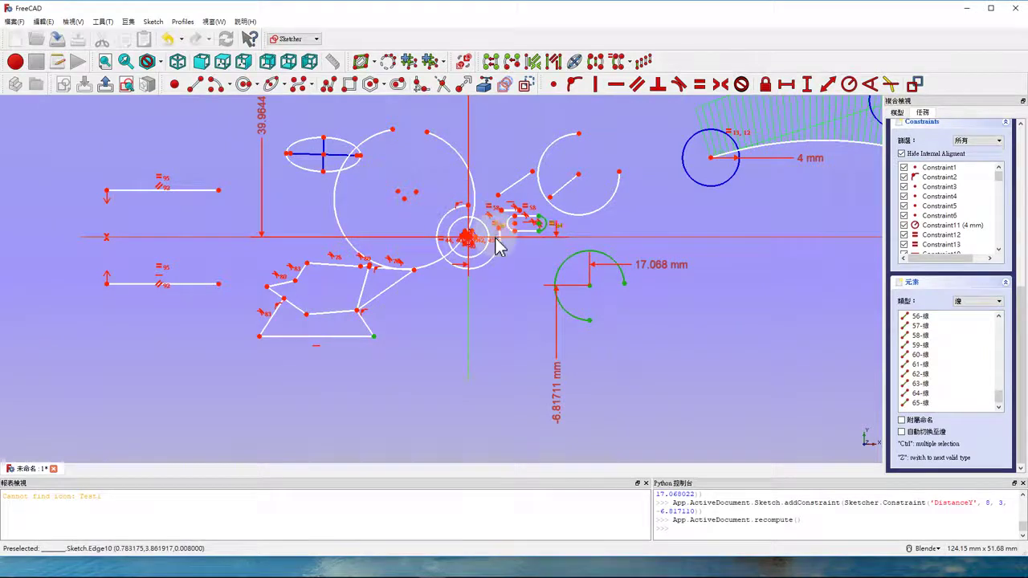
# Attempt a distance constraint twice on the selected point, dismissing both wrong-selection warnings
pyautogui.scroll(5, 459, 231)
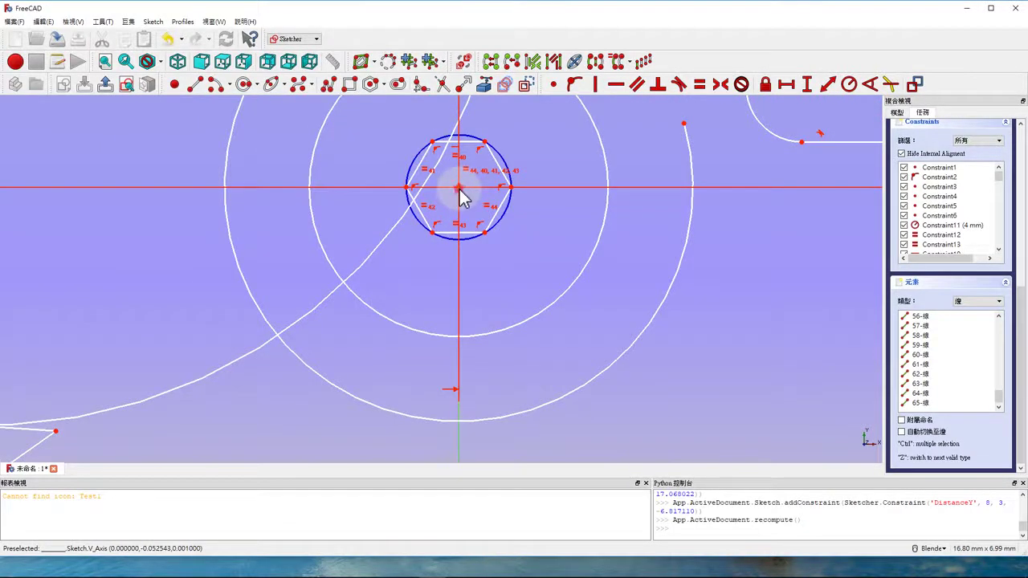
pyautogui.scroll(-2, 460, 197)
pyautogui.scroll(-2, 563, 299)
pyautogui.scroll(-1, 555, 281)
pyautogui.scroll(-3, 450, 283)
pyautogui.scroll(3, 637, 310)
pyautogui.scroll(-1, 634, 309)
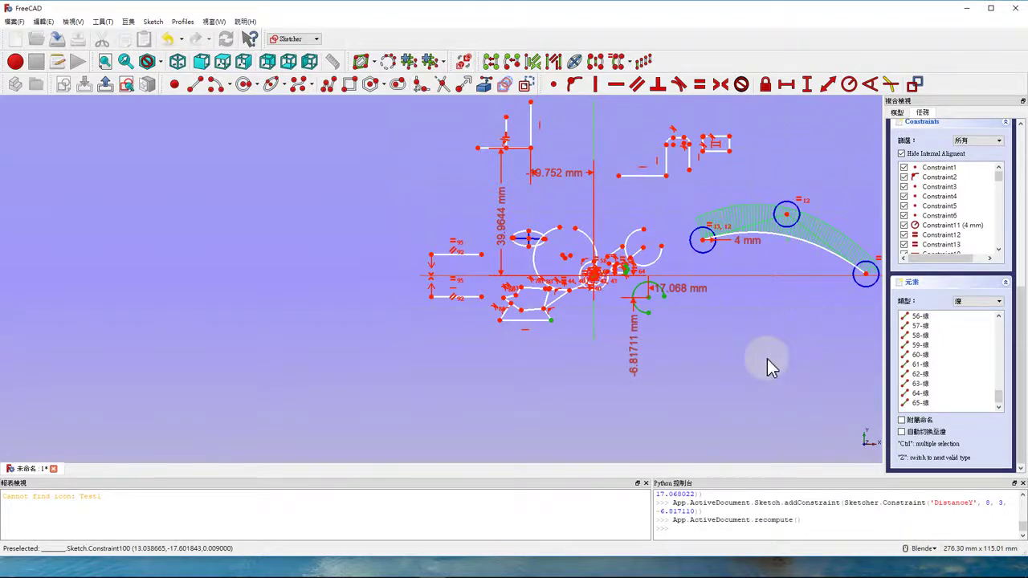
pyautogui.scroll(5, 755, 359)
pyautogui.scroll(-4, 506, 321)
pyautogui.scroll(4, 353, 246)
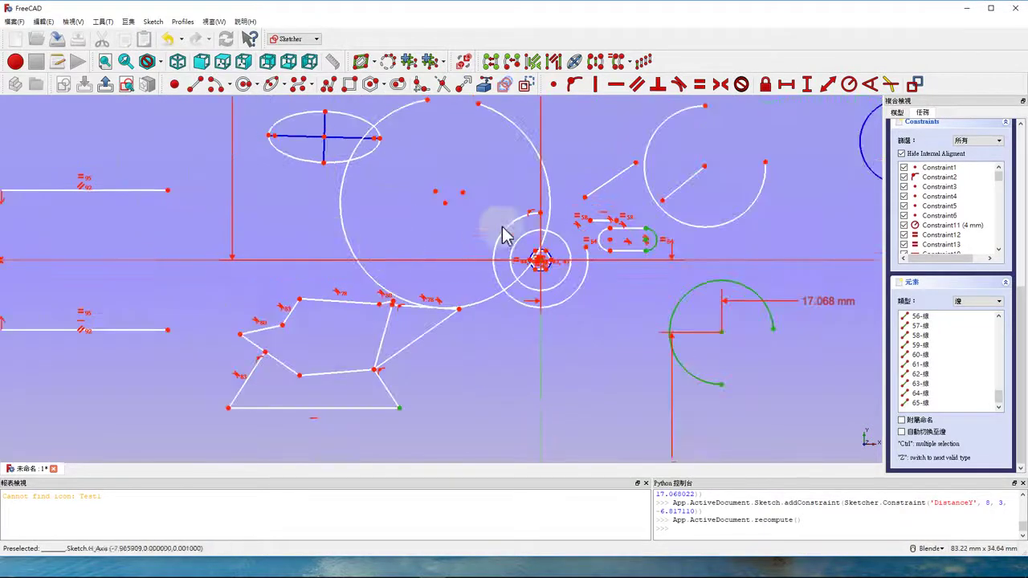
pyautogui.click(788, 85)
pyautogui.click(558, 302)
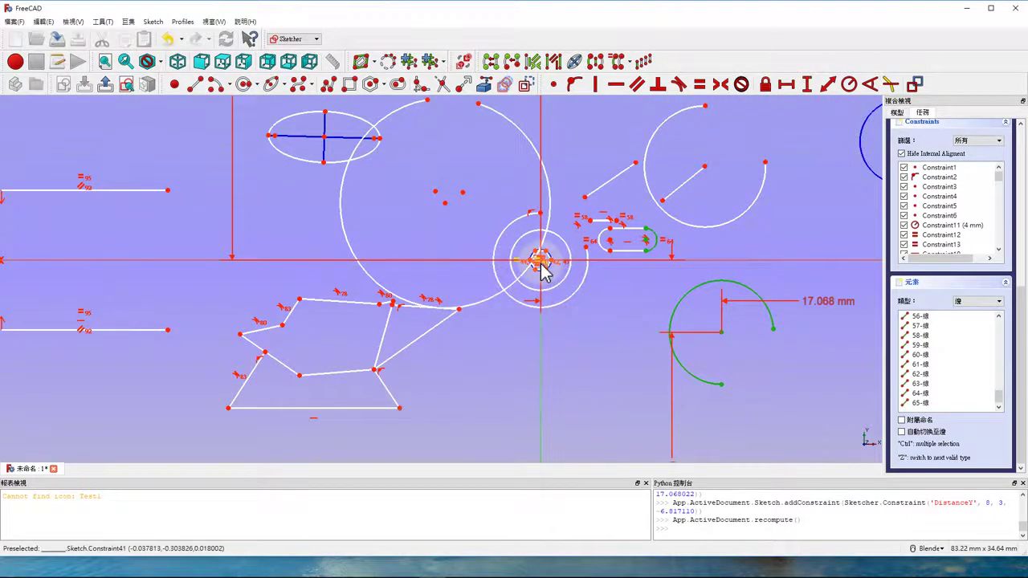
pyautogui.scroll(3, 541, 259)
pyautogui.scroll(4, 557, 278)
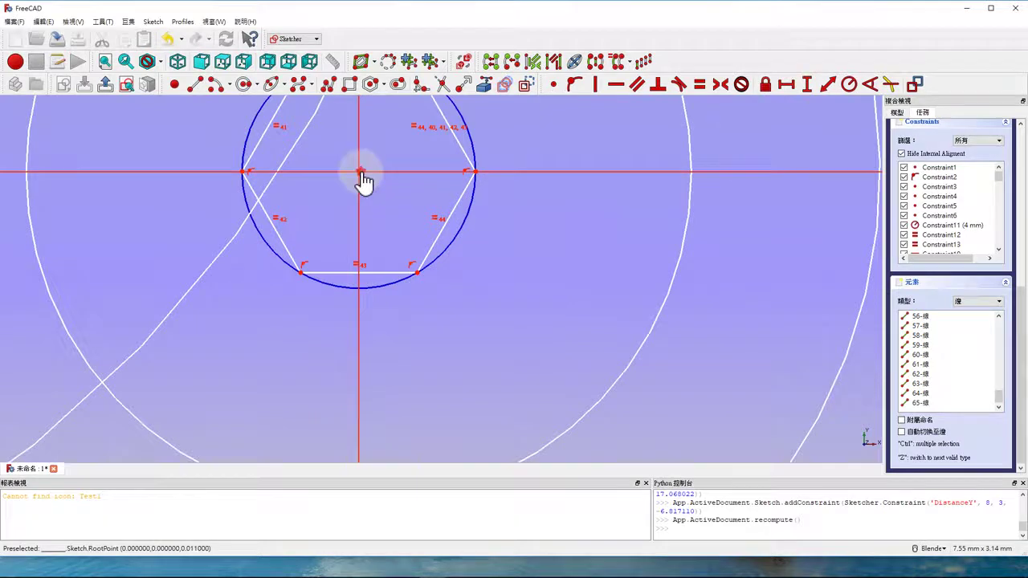
pyautogui.scroll(-6, 363, 178)
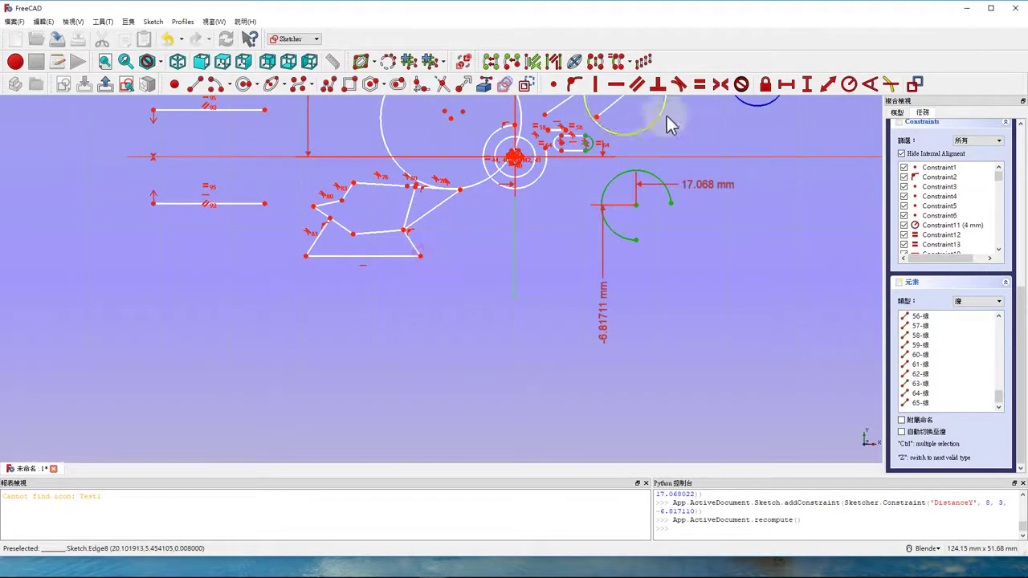
pyautogui.click(787, 84)
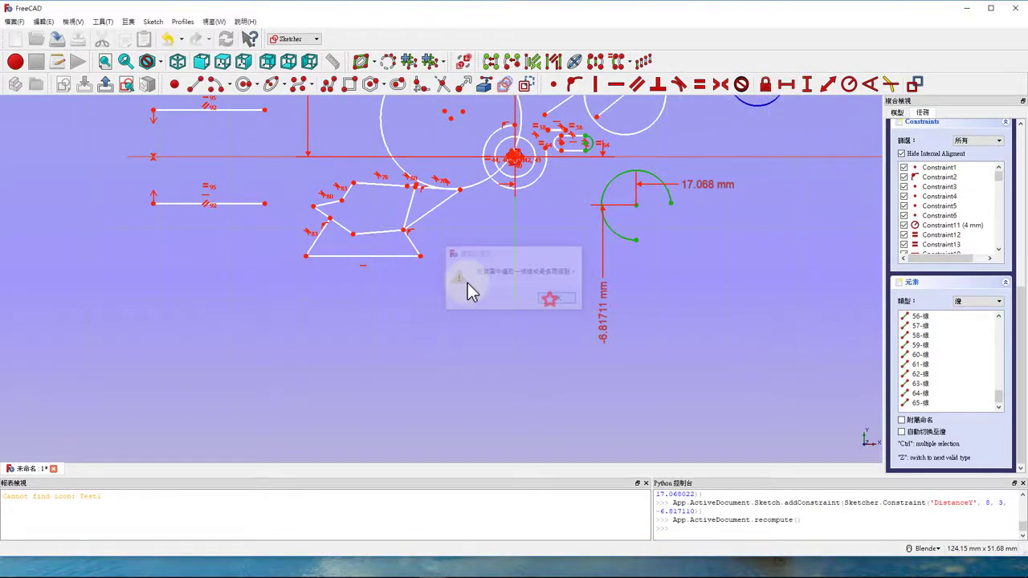
pyautogui.click(558, 299)
# Select the trapezoid's lower-right corner and origin, dismiss the selection error, and clear the selection
pyautogui.scroll(5, 436, 275)
pyautogui.click(380, 206)
pyautogui.scroll(-5, 386, 289)
pyautogui.scroll(4, 434, 253)
pyautogui.scroll(2, 408, 273)
pyautogui.click(417, 273)
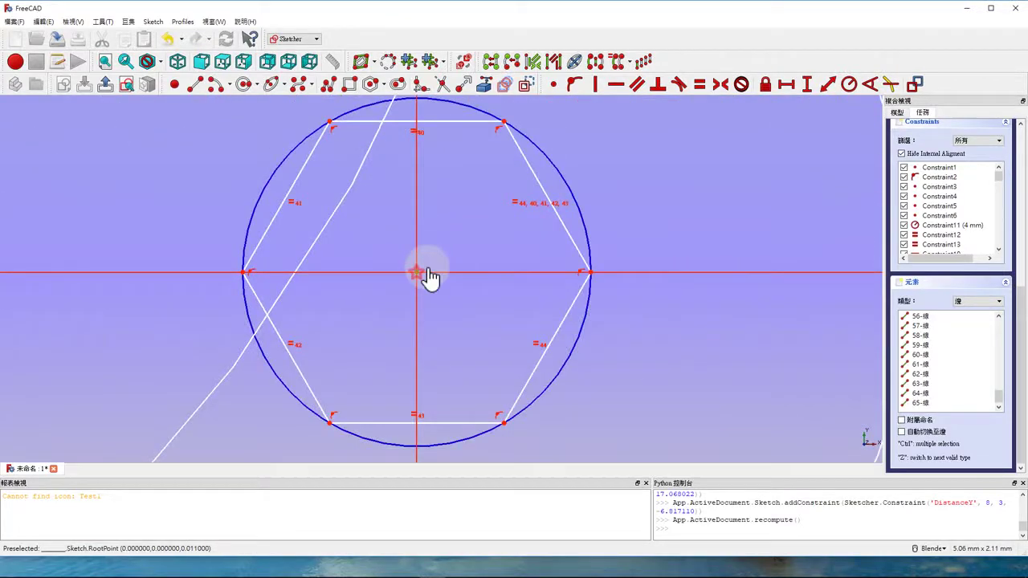
pyautogui.click(779, 89)
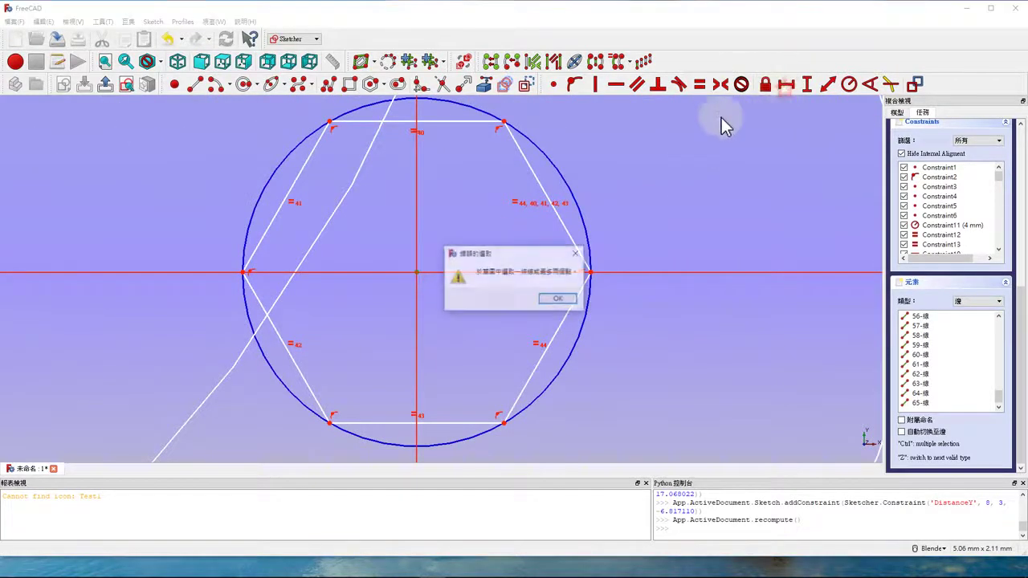
pyautogui.click(560, 299)
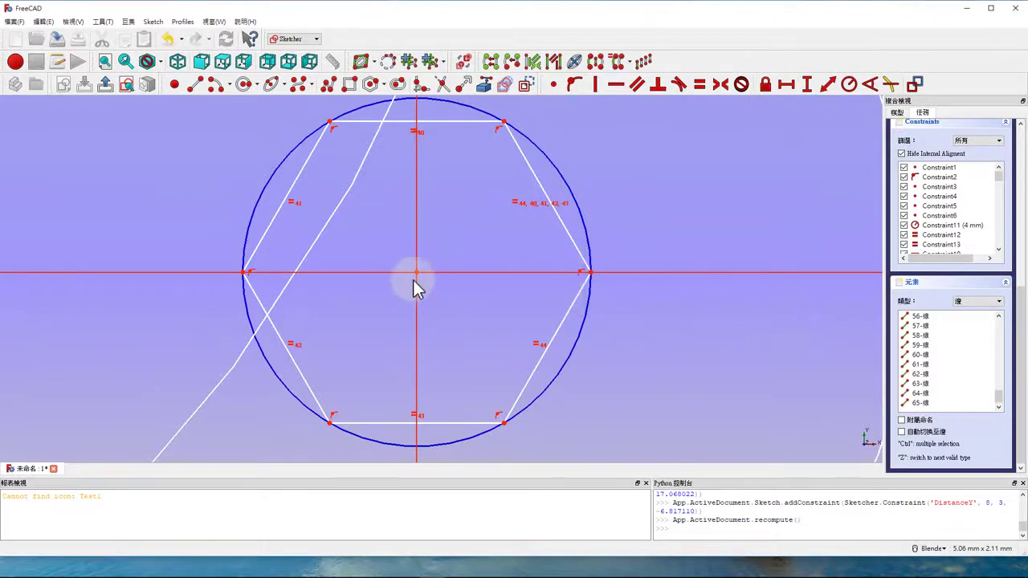
pyautogui.click(488, 230)
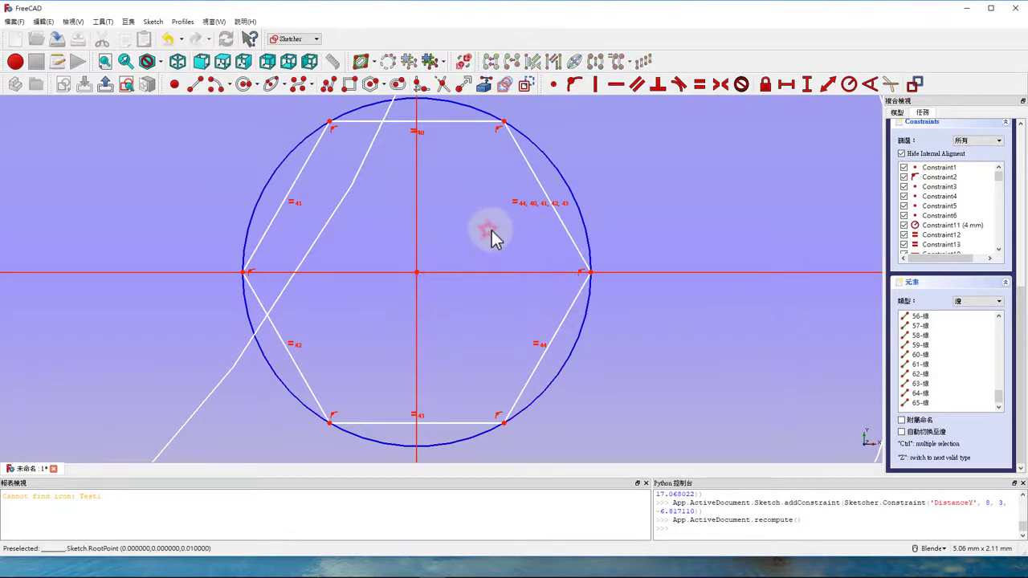
pyautogui.scroll(-5, 493, 235)
pyautogui.scroll(4, 485, 257)
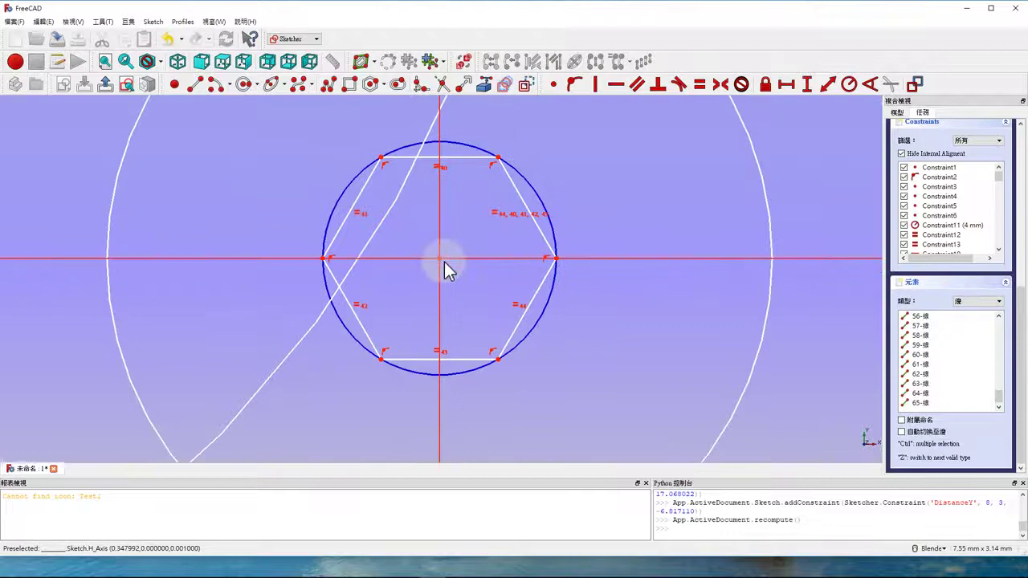
pyautogui.scroll(-3, 444, 267)
pyautogui.scroll(-3, 514, 252)
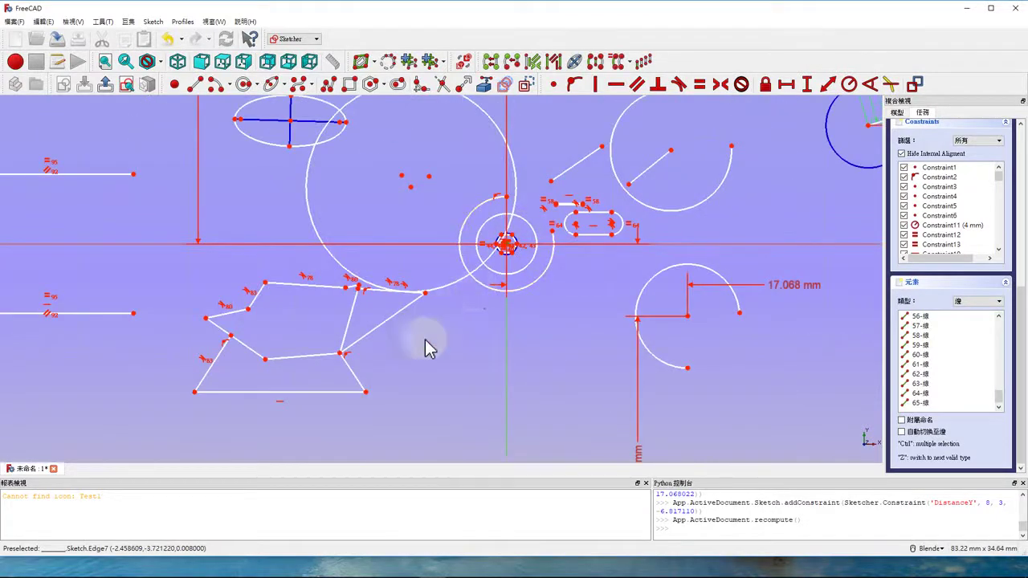
# Fix the trapezoid's lower-right corner 13.2859 mm horizontally from the axis, label below the shape
pyautogui.click(366, 393)
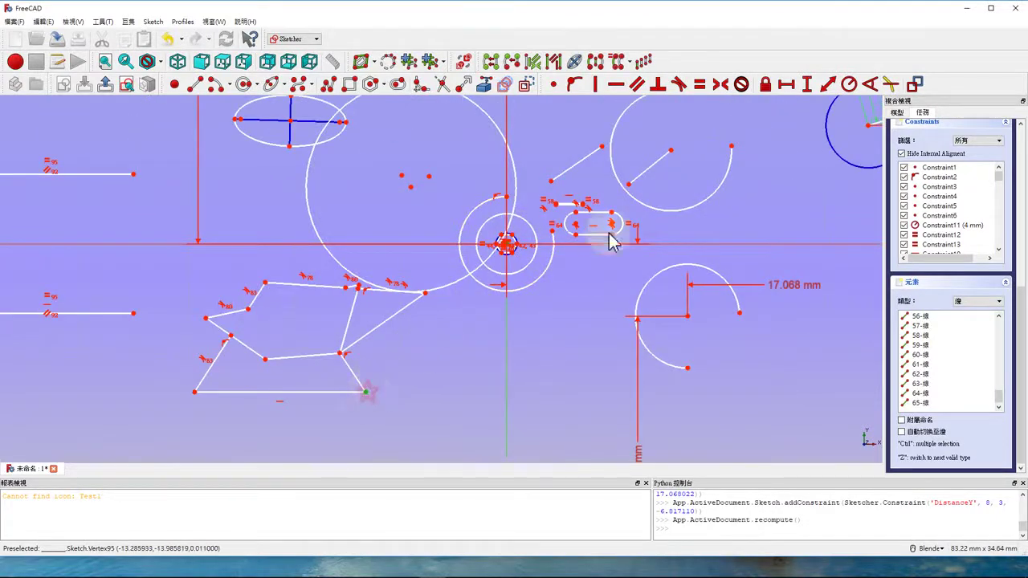
pyautogui.click(786, 85)
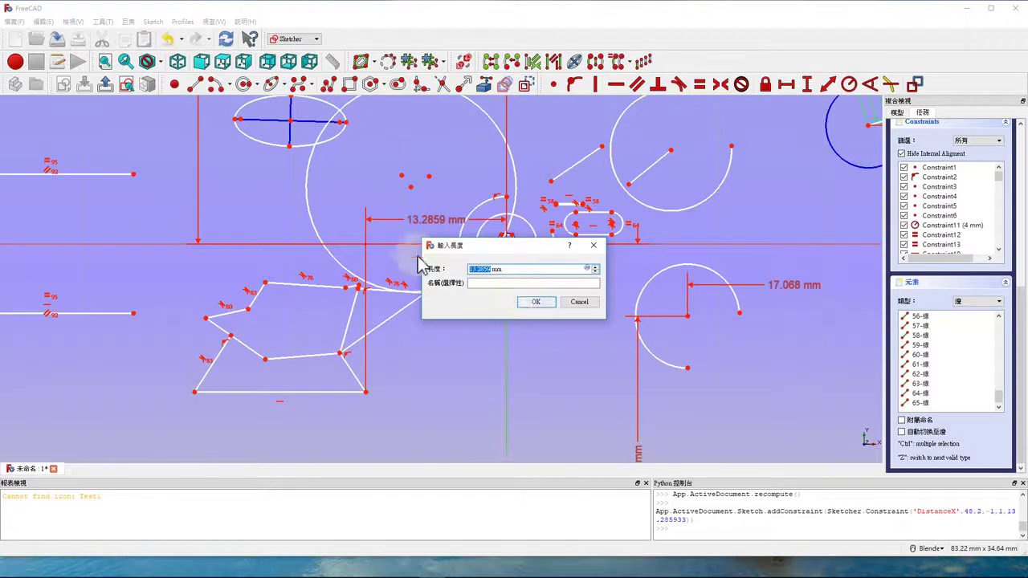
pyautogui.click(537, 306)
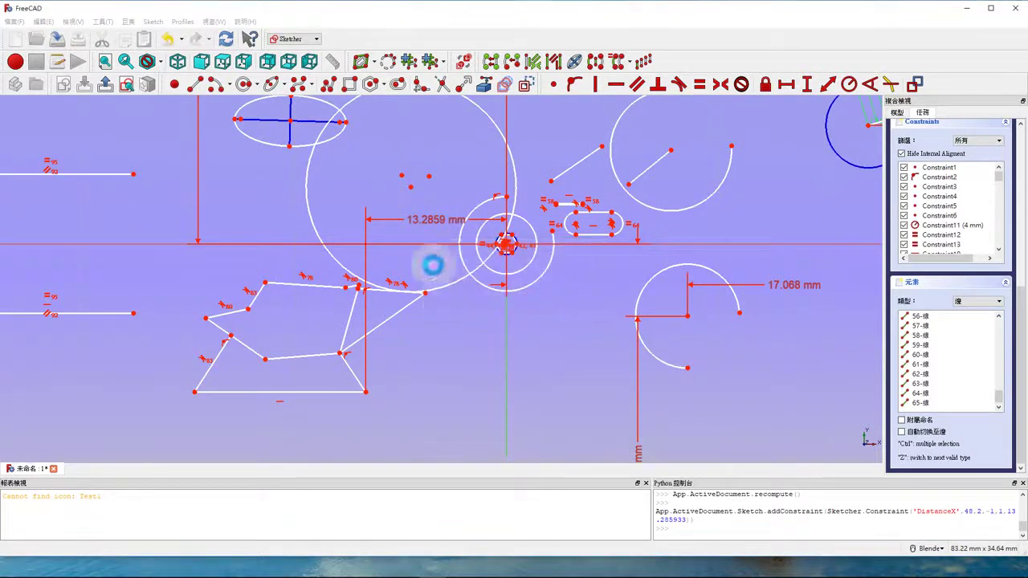
pyautogui.moveTo(425, 221); pyautogui.dragTo(425, 392)
# Reposition the arc's vertical dimension label and nudge the sloped edge
pyautogui.moveTo(637, 453)
pyautogui.mouseDown()
pyautogui.moveTo(585, 373)
pyautogui.moveTo(588, 420)
pyautogui.mouseUp()
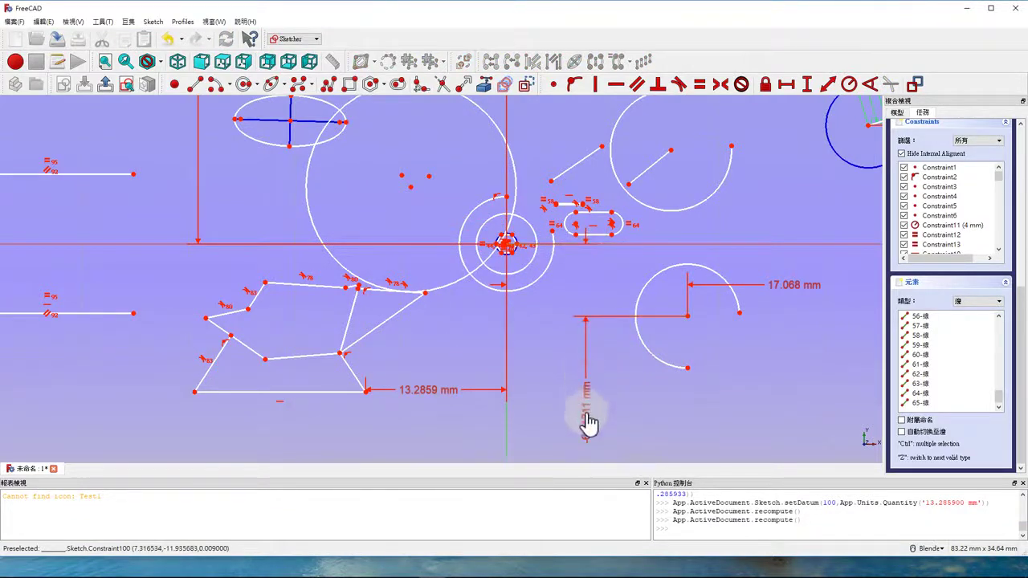
pyautogui.scroll(-2, 321, 241)
pyautogui.scroll(-3, 358, 245)
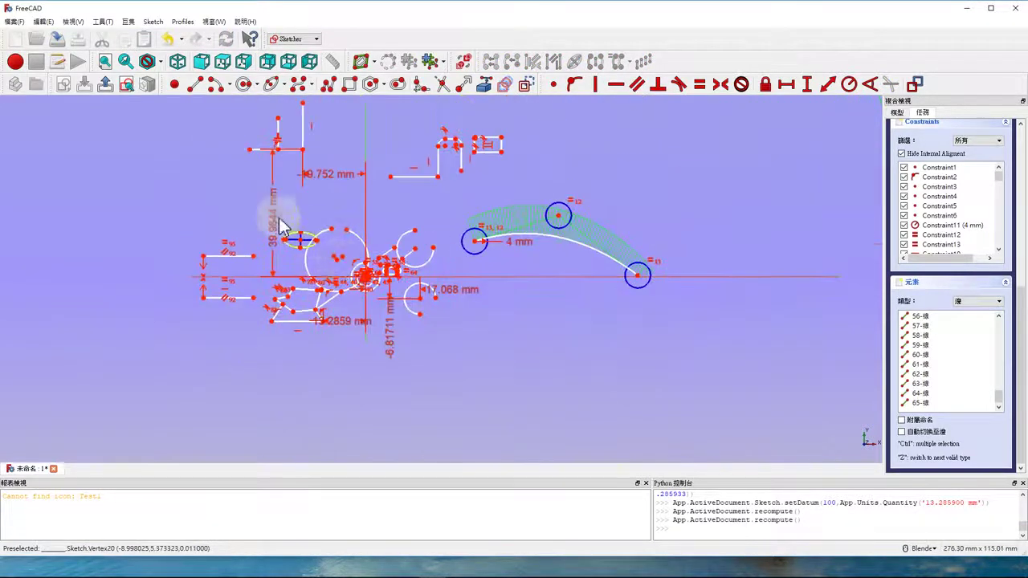
pyautogui.scroll(2, 283, 241)
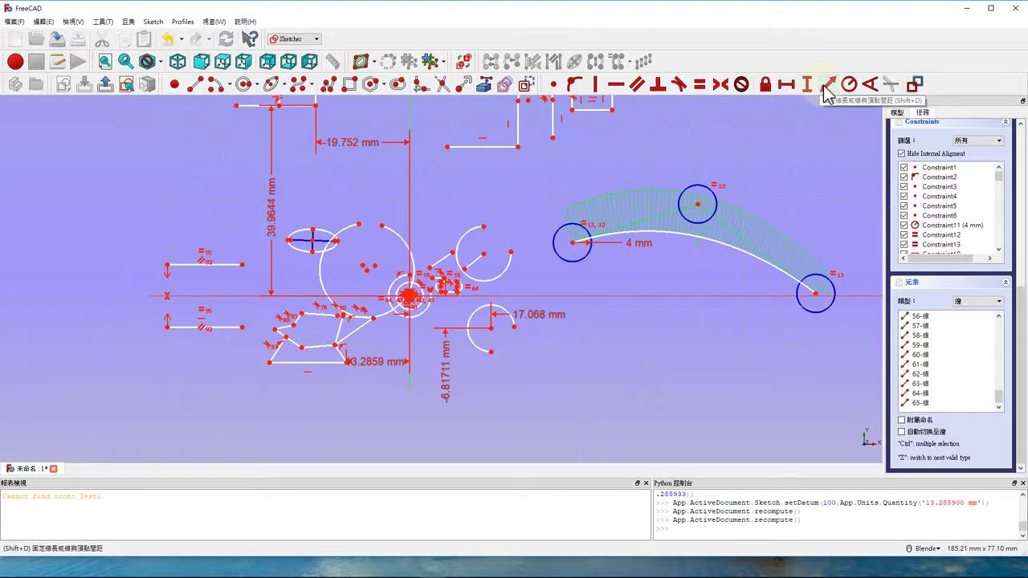
pyautogui.scroll(-2, 562, 273)
pyautogui.scroll(-2, 539, 275)
pyautogui.scroll(2, 496, 265)
pyautogui.scroll(5, 464, 329)
pyautogui.scroll(3, 465, 329)
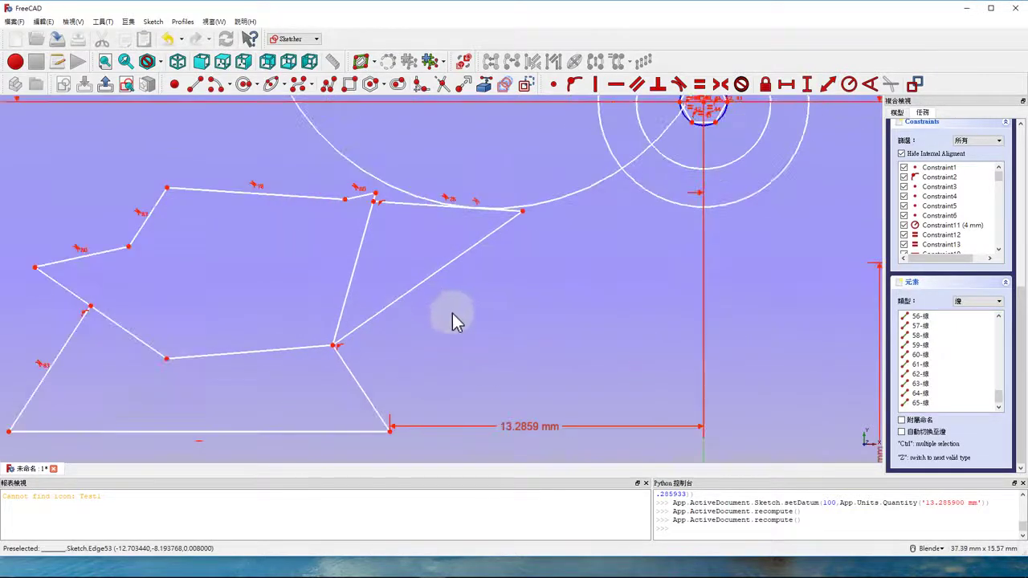
pyautogui.moveTo(434, 286); pyautogui.dragTo(470, 270)
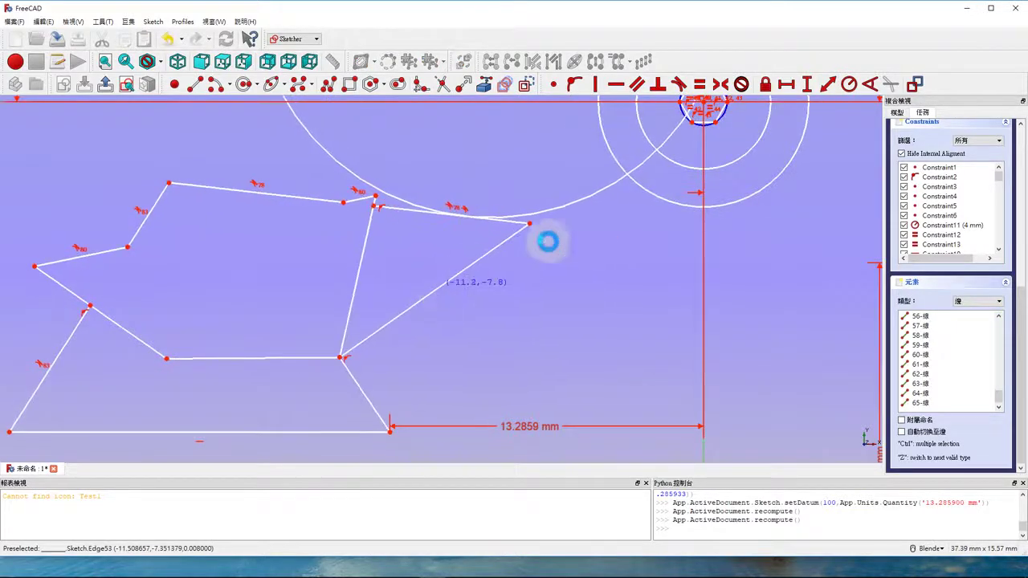
# Dimension the sloped inner edge at 9.8501 mm and move the label off the edge
pyautogui.click(447, 283)
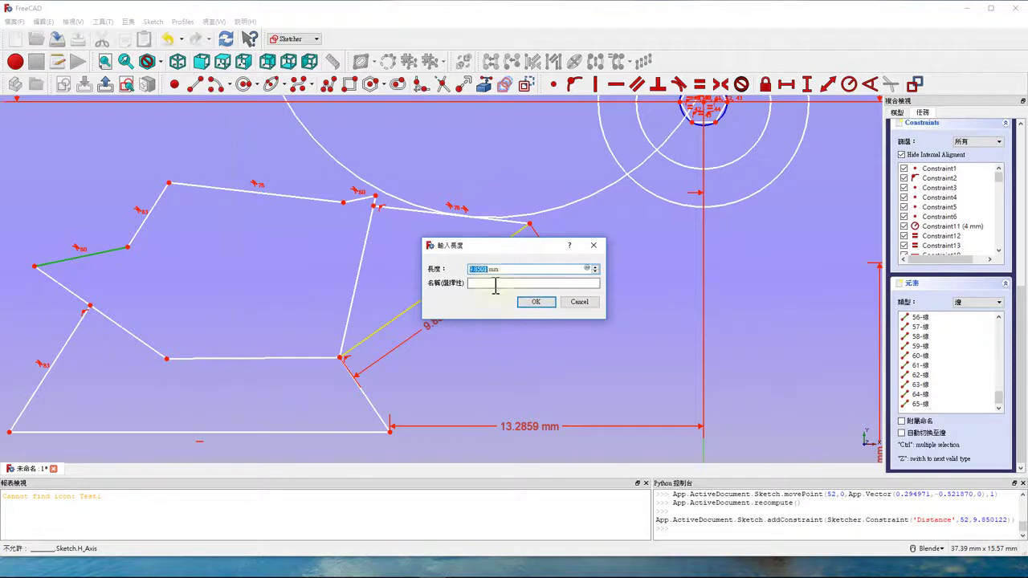
pyautogui.click(530, 303)
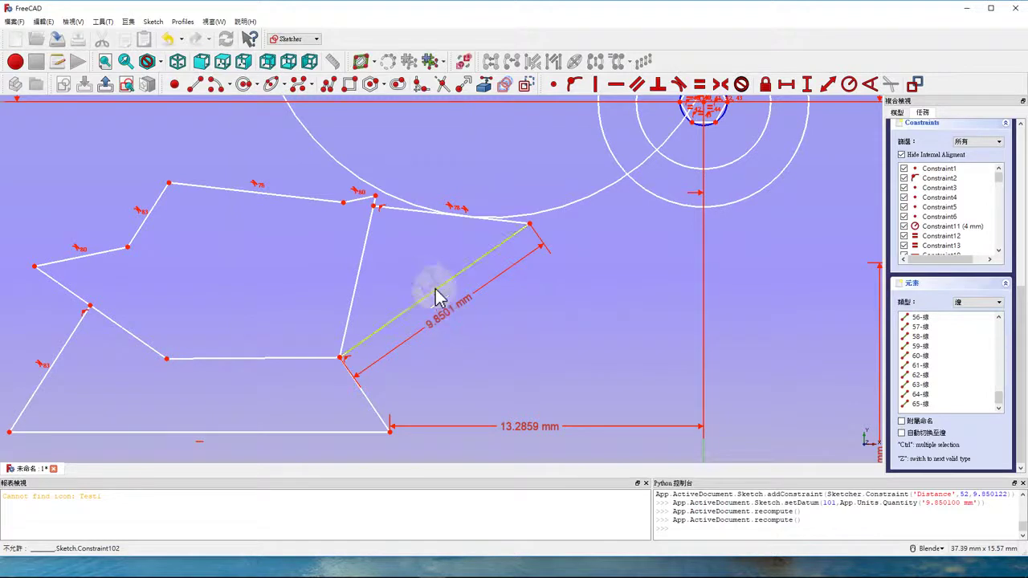
pyautogui.moveTo(470, 317); pyautogui.dragTo(487, 345)
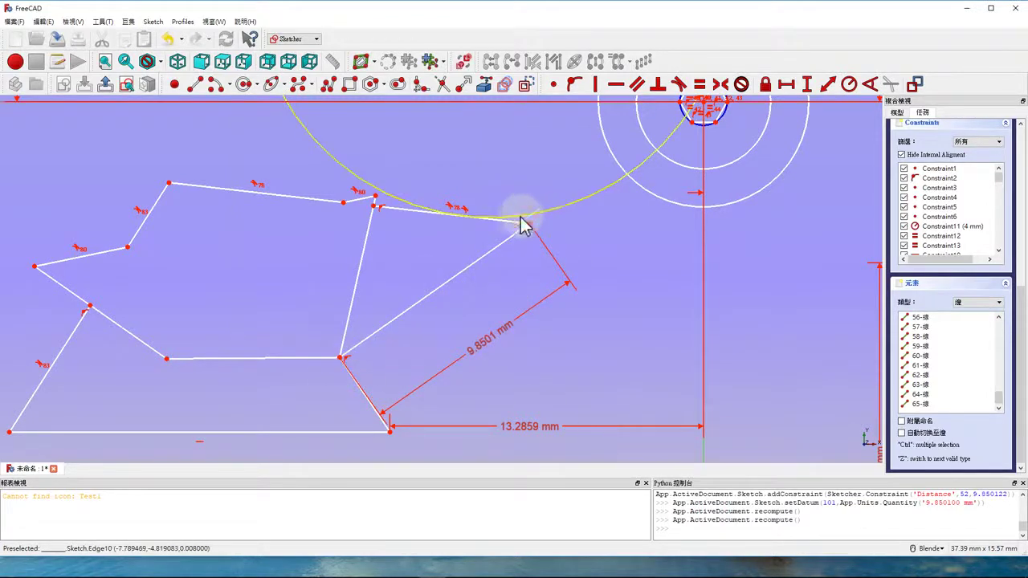
# Give the sloped line a 5.676 mm vertical distance, placed right of the line
pyautogui.click(812, 88)
pyautogui.click(466, 275)
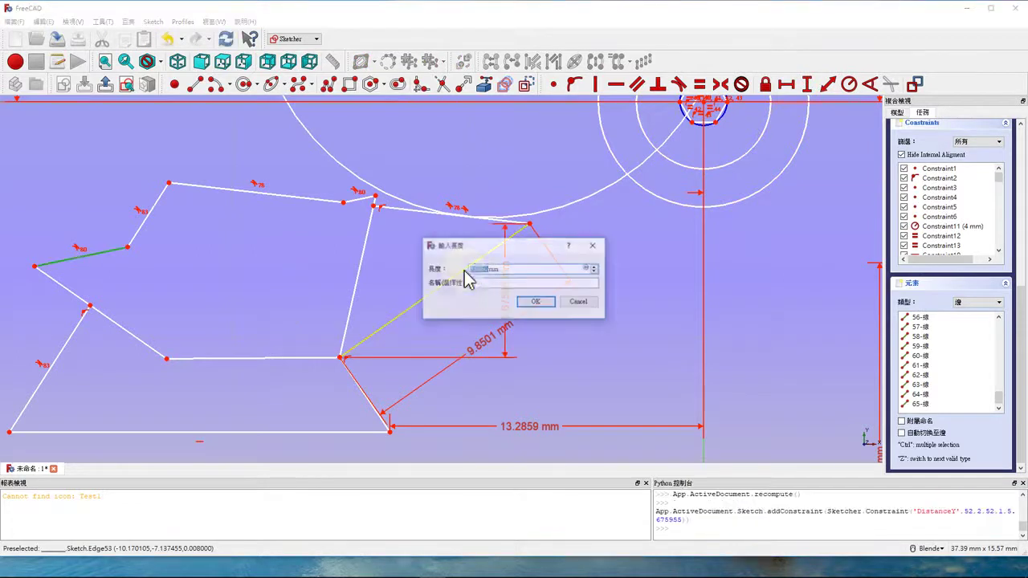
pyautogui.click(536, 302)
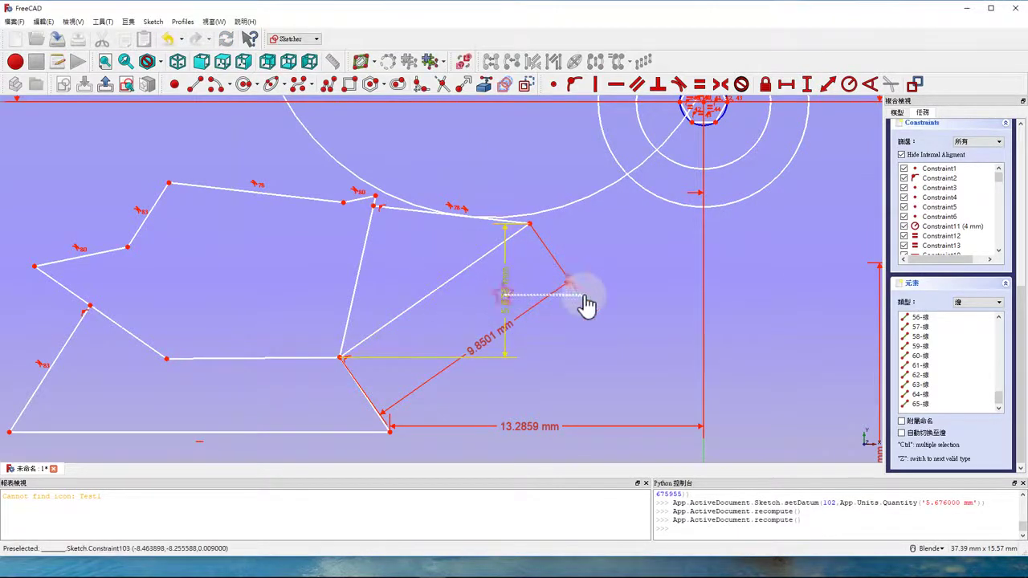
pyautogui.moveTo(511, 304)
pyautogui.mouseDown()
pyautogui.moveTo(655, 299)
pyautogui.moveTo(581, 294)
pyautogui.moveTo(641, 302)
pyautogui.mouseUp()
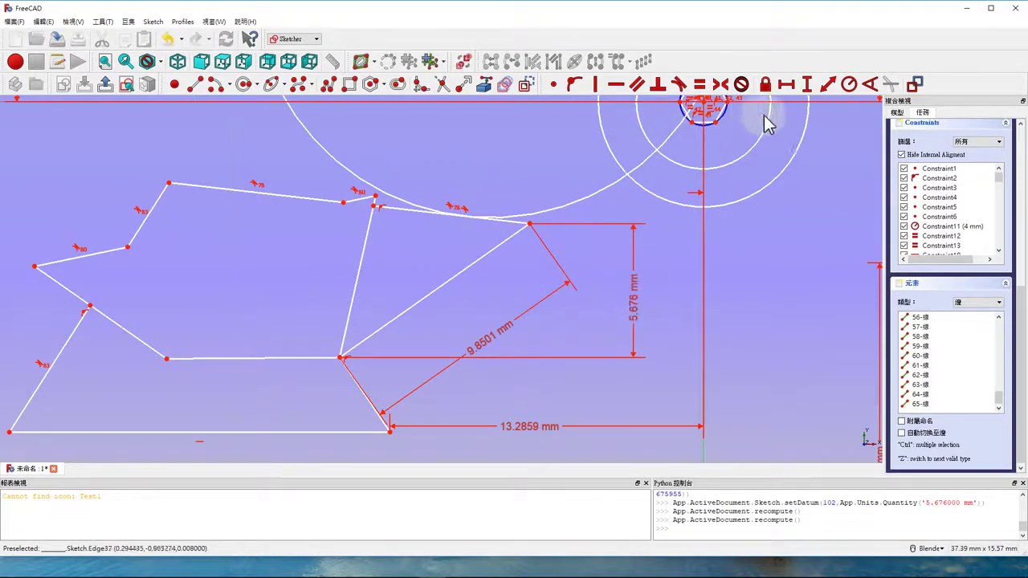
# Try an 8.0503 mm horizontal distance on the line and dismiss the conflicting-constraints error
pyautogui.click(429, 294)
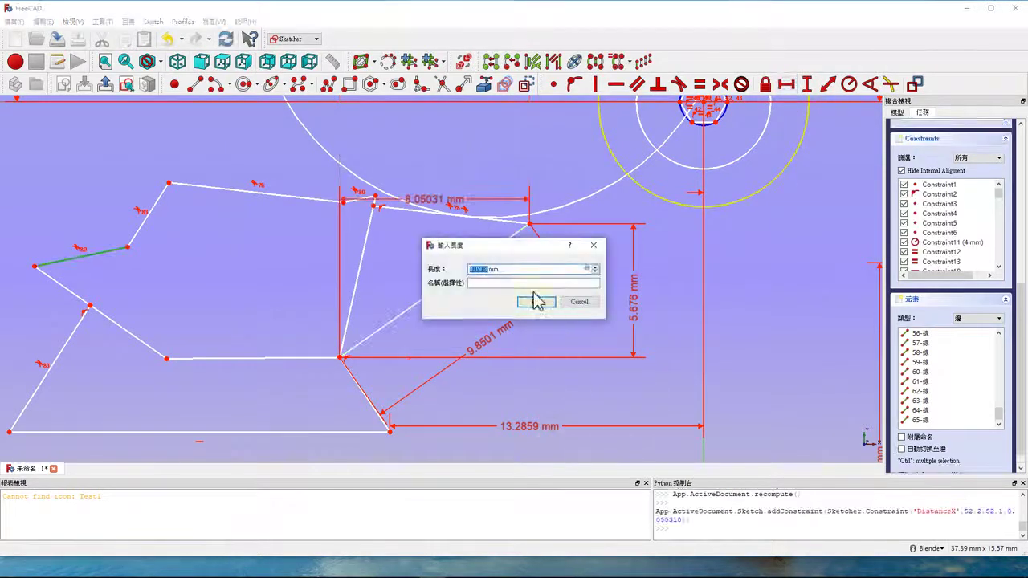
pyautogui.click(534, 302)
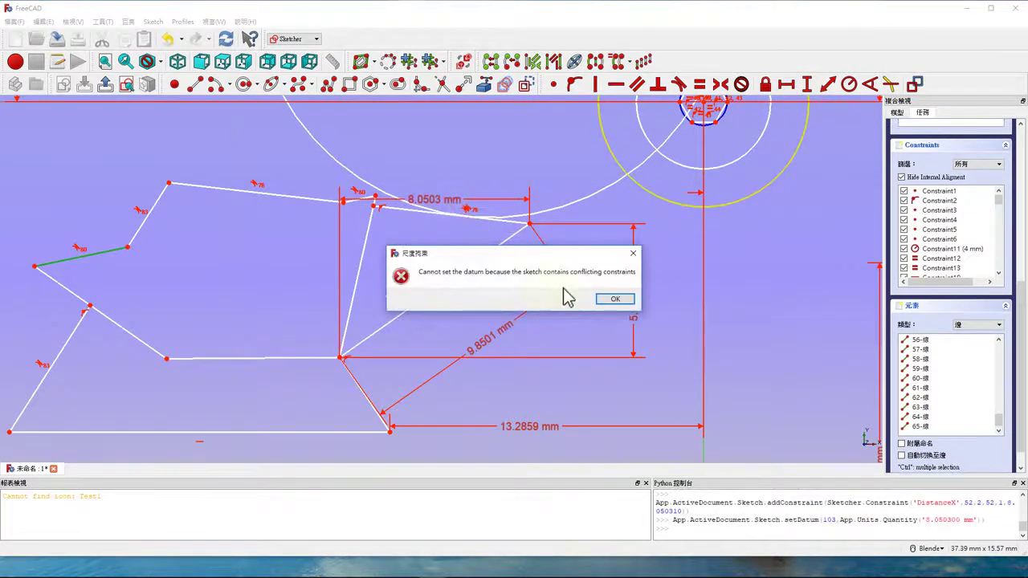
pyautogui.click(608, 298)
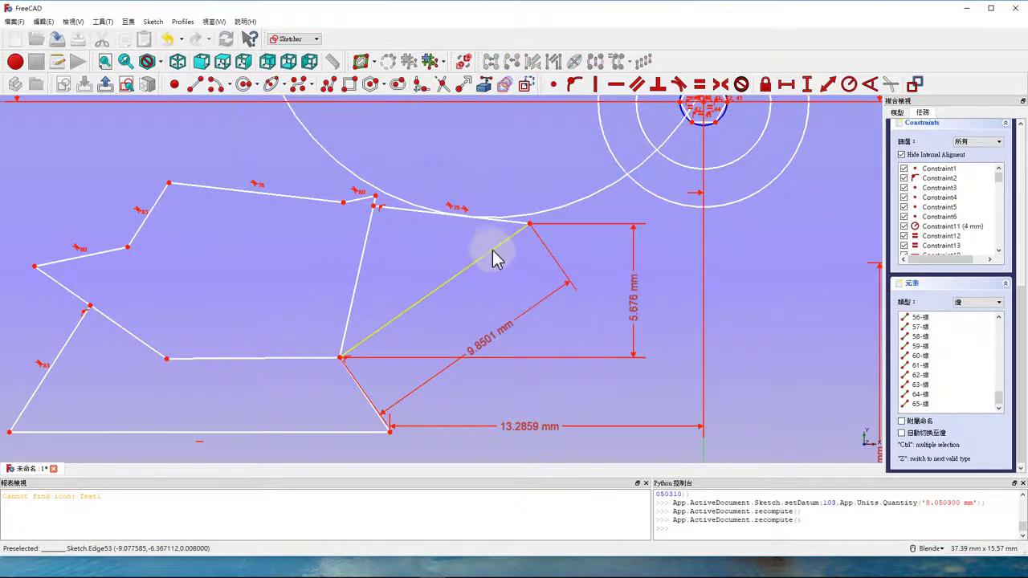
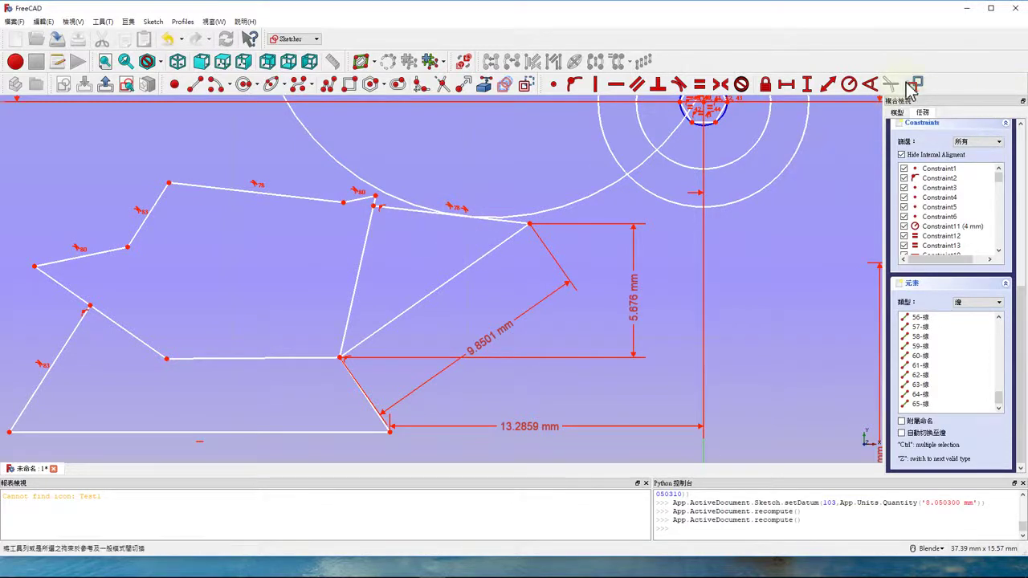
# Add an 8.05031 mm horizontal dimension to the diagonal edge, then delete it
pyautogui.click(787, 84)
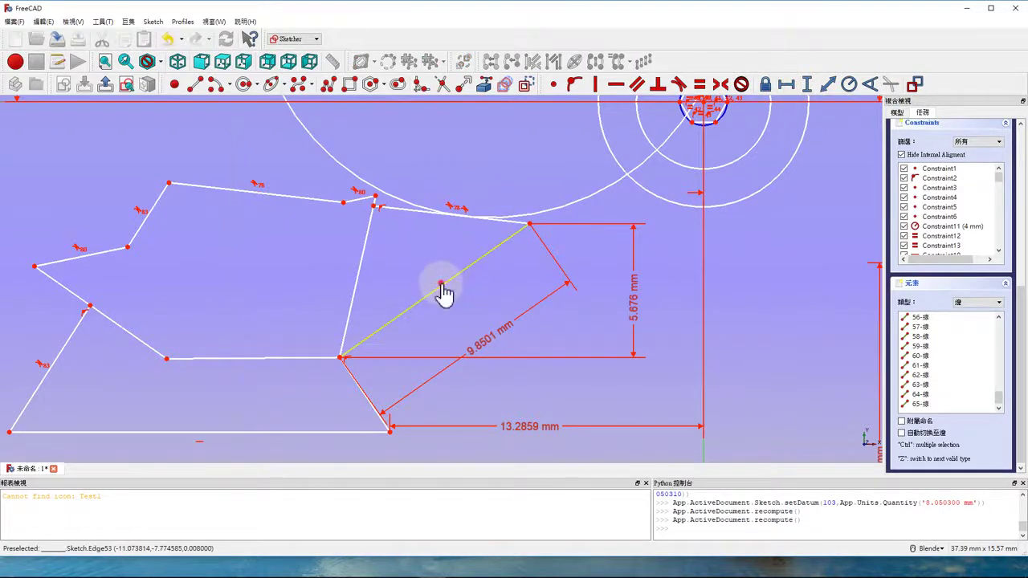
pyautogui.click(443, 293)
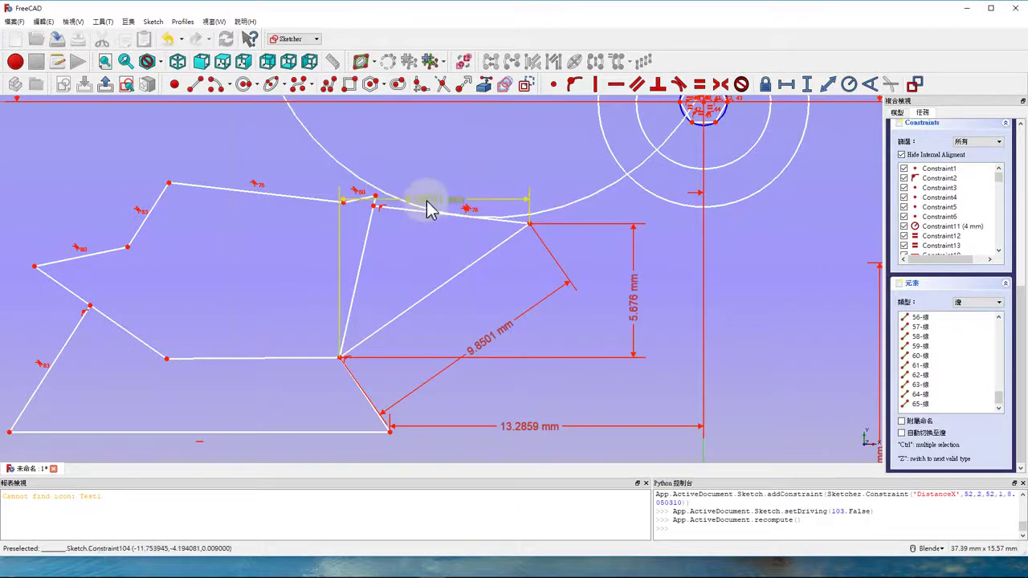
pyautogui.moveTo(427, 209); pyautogui.dragTo(426, 251)
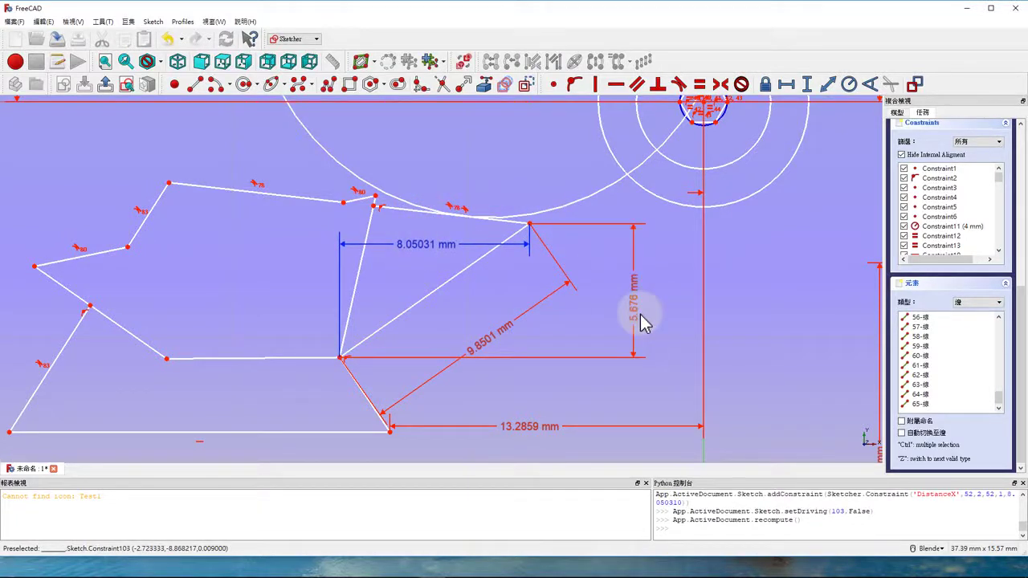
pyautogui.click(425, 248)
pyautogui.press('Delete')
pyautogui.scroll(-2, 655, 170)
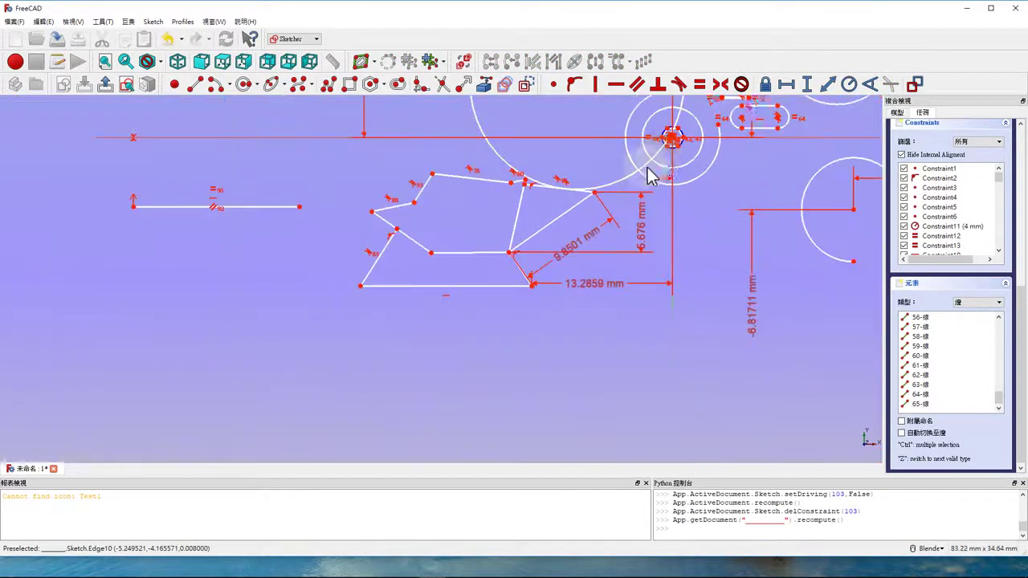
pyautogui.scroll(2, 658, 166)
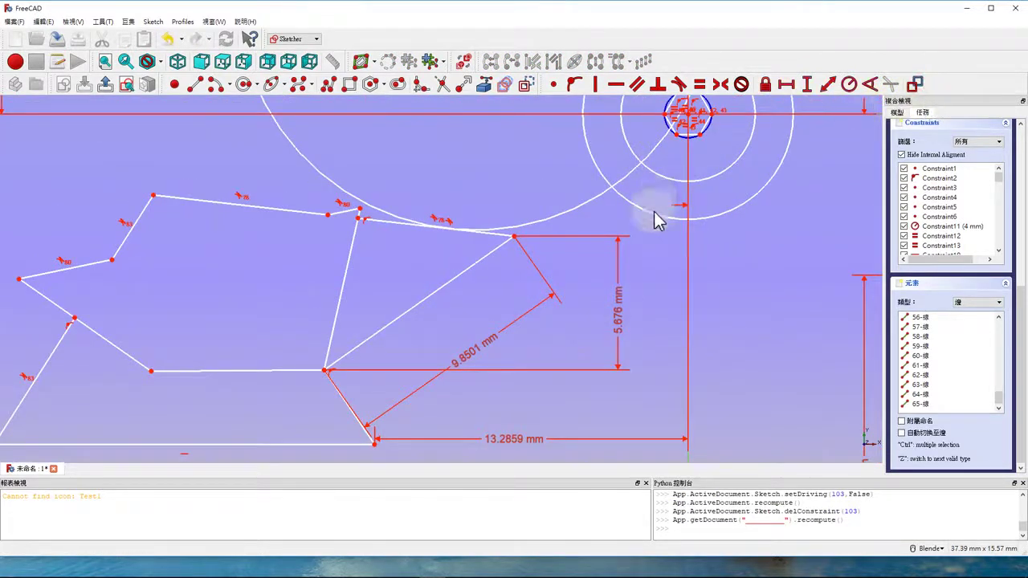
pyautogui.scroll(-2, 654, 217)
pyautogui.scroll(-2, 707, 208)
pyautogui.scroll(-2, 734, 165)
pyautogui.scroll(3, 784, 175)
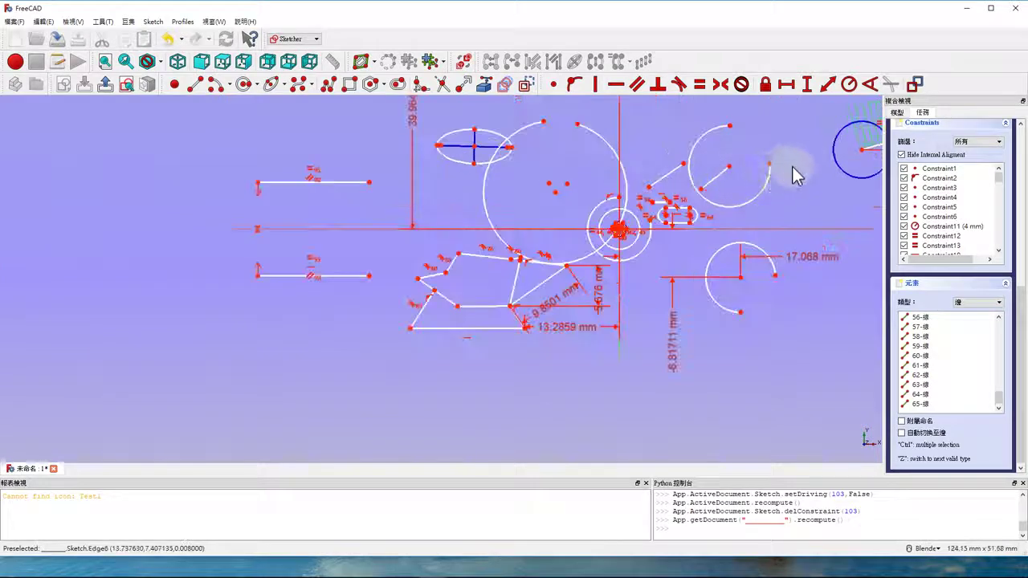
pyautogui.scroll(3, 811, 136)
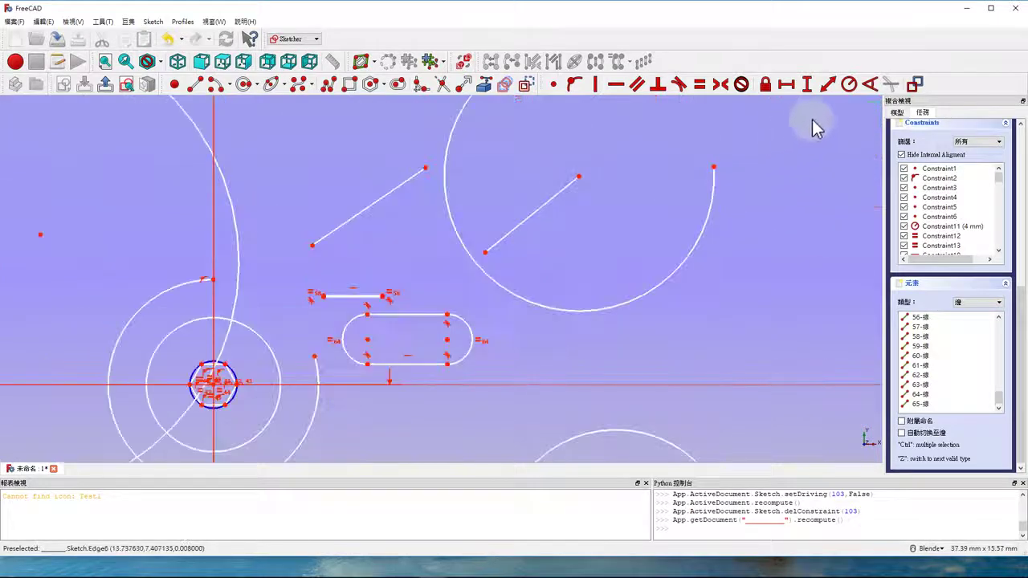
# Put a 10 mm radius on the open arc and swing its label out to the right
pyautogui.click(854, 90)
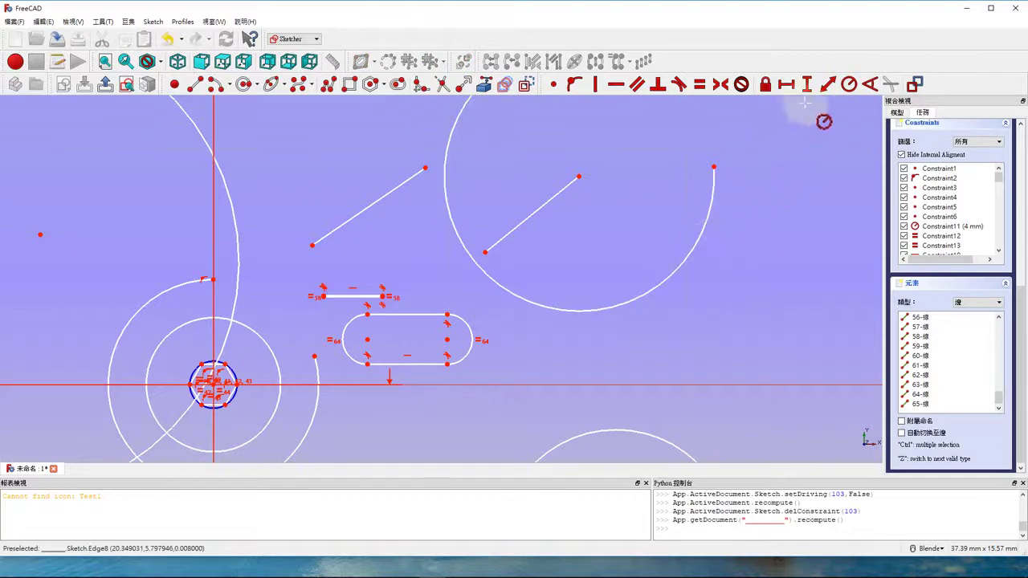
pyautogui.click(668, 275)
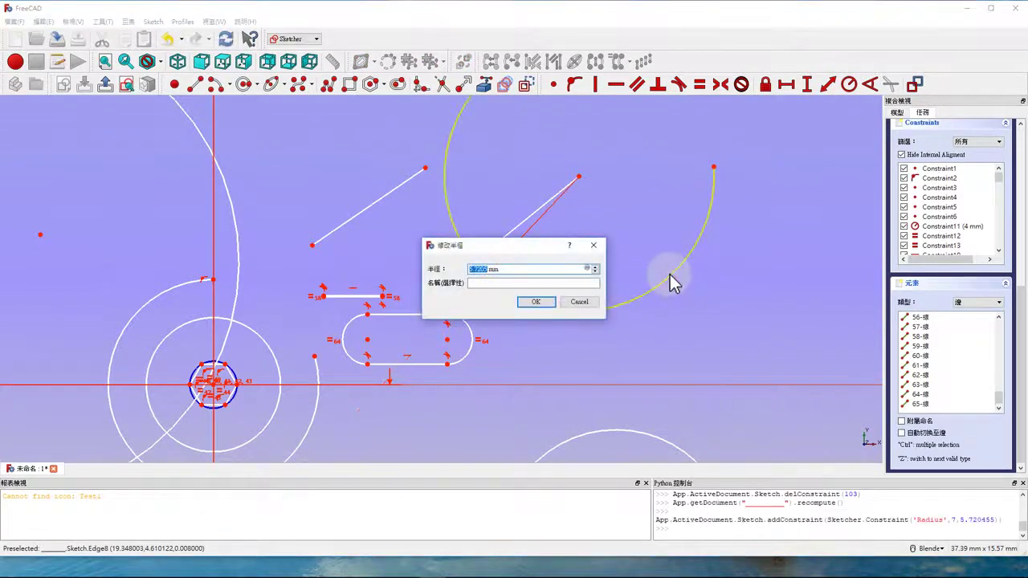
pyautogui.press('Return')
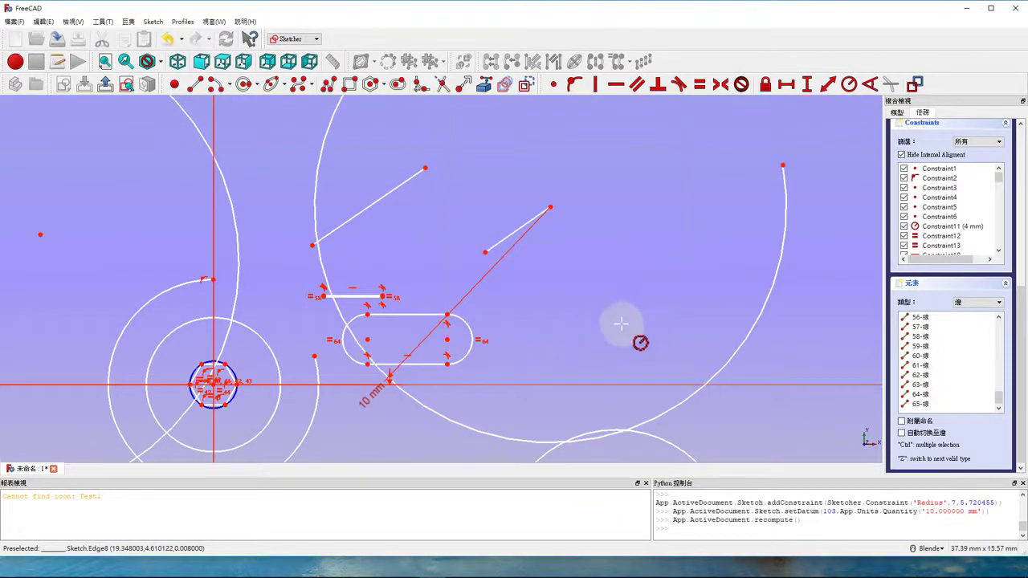
pyautogui.scroll(-2, 578, 326)
pyautogui.scroll(-1, 518, 337)
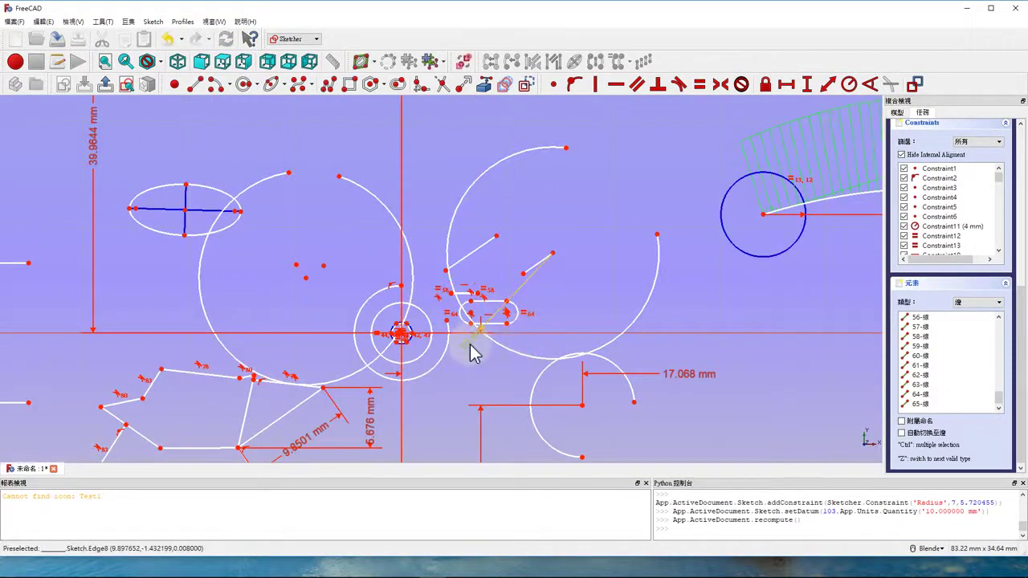
pyautogui.moveTo(472, 353); pyautogui.dragTo(745, 291)
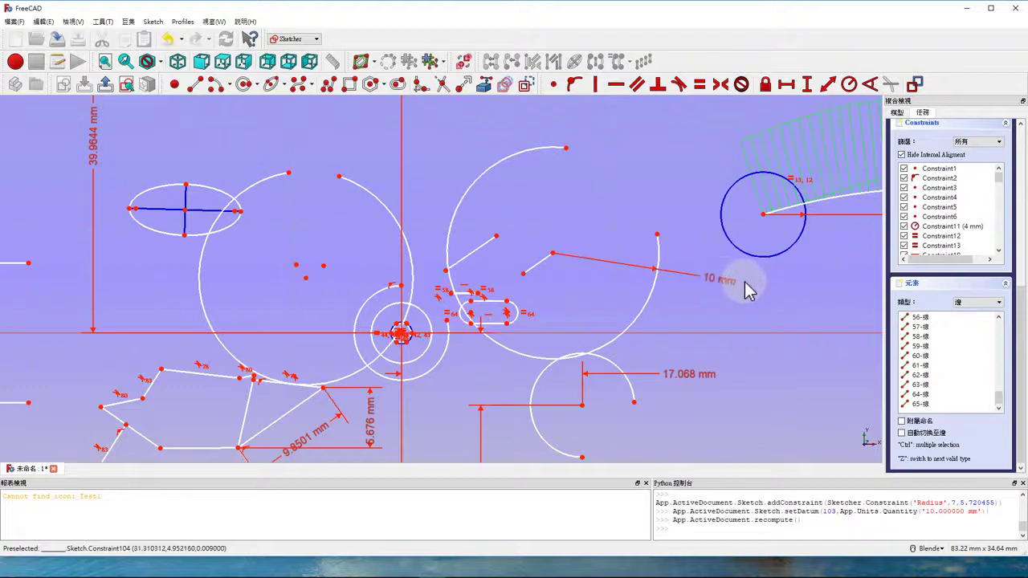
pyautogui.scroll(4, 745, 290)
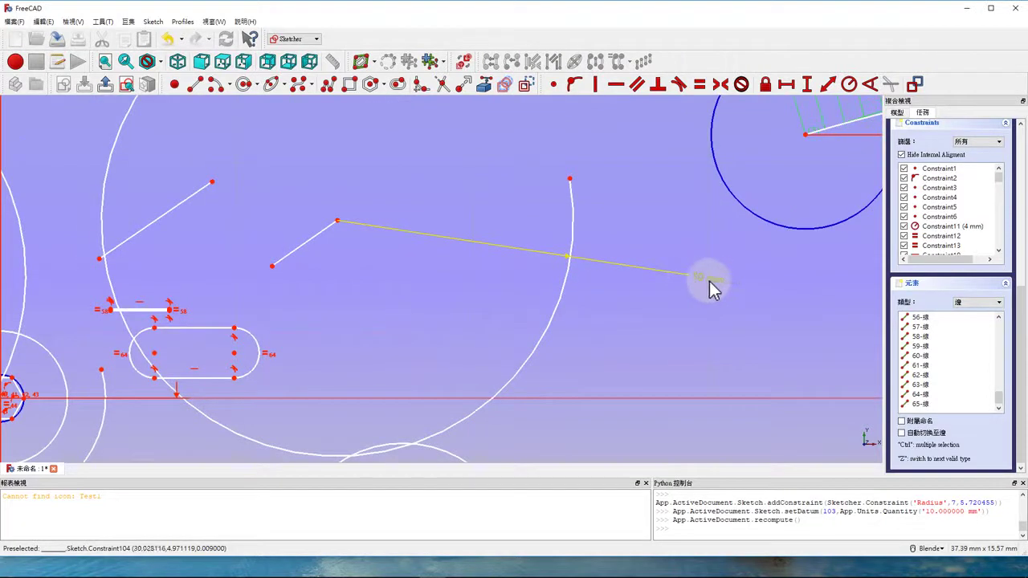
pyautogui.moveTo(704, 281); pyautogui.dragTo(650, 265)
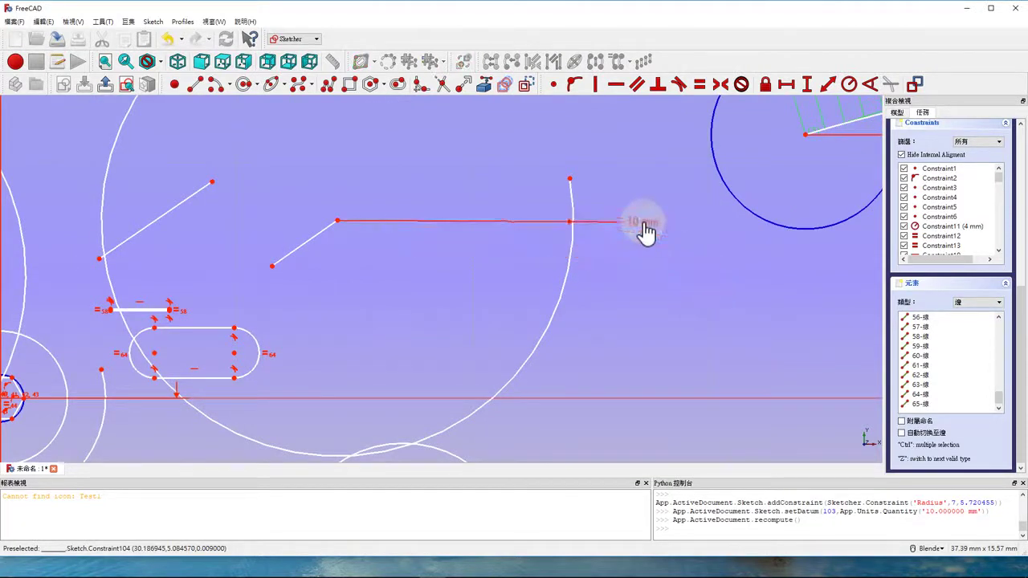
pyautogui.scroll(-7, 683, 273)
pyautogui.scroll(5, 699, 277)
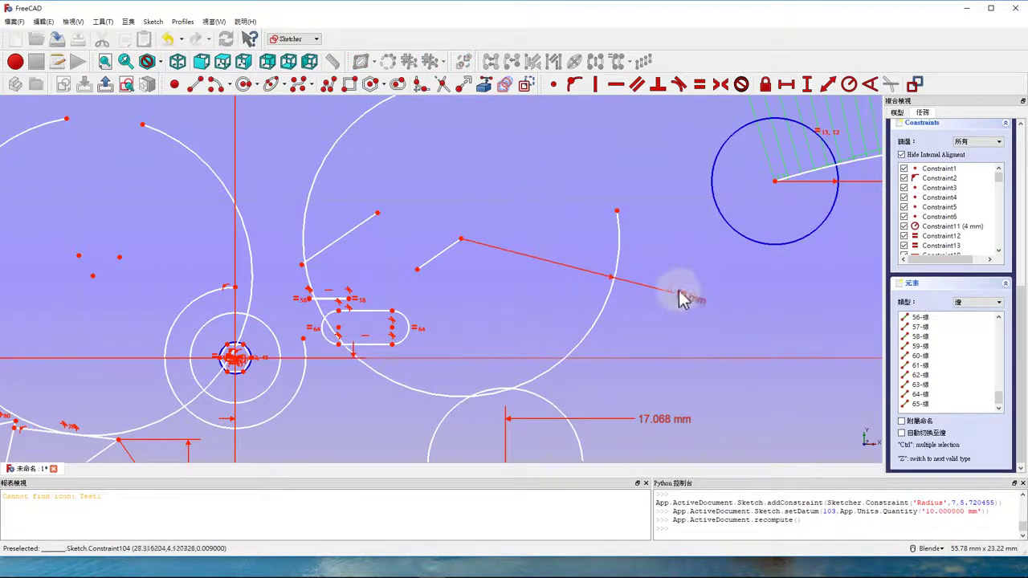
pyautogui.scroll(-4, 755, 312)
pyautogui.scroll(4, 745, 312)
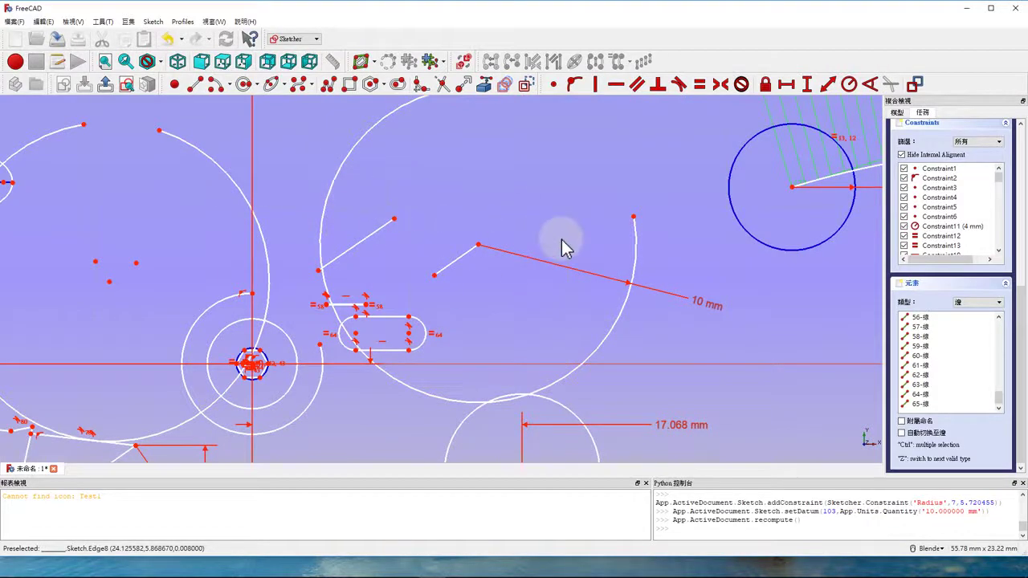
pyautogui.scroll(-2, 482, 210)
pyautogui.scroll(2, 555, 202)
pyautogui.scroll(-4, 585, 220)
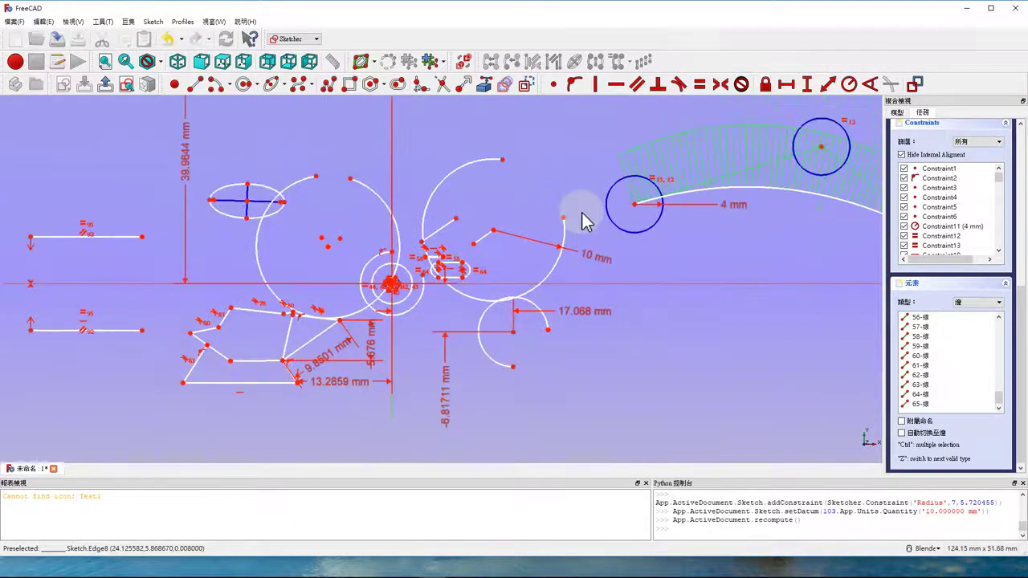
pyautogui.scroll(2, 480, 293)
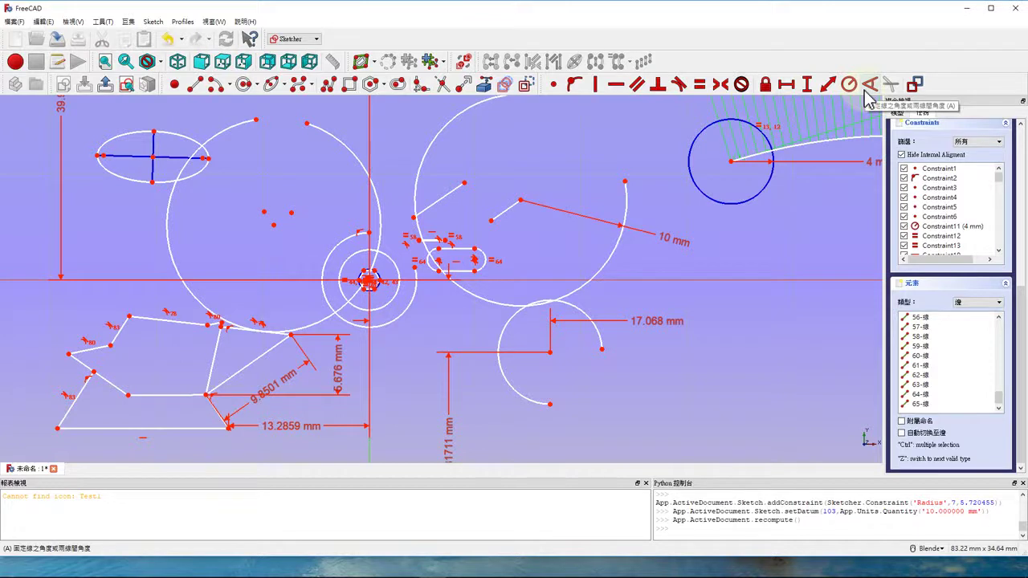
# Constrain the short slanted line to 145.025° from the horizontal axis and enlarge the dimension arc
pyautogui.click(866, 90)
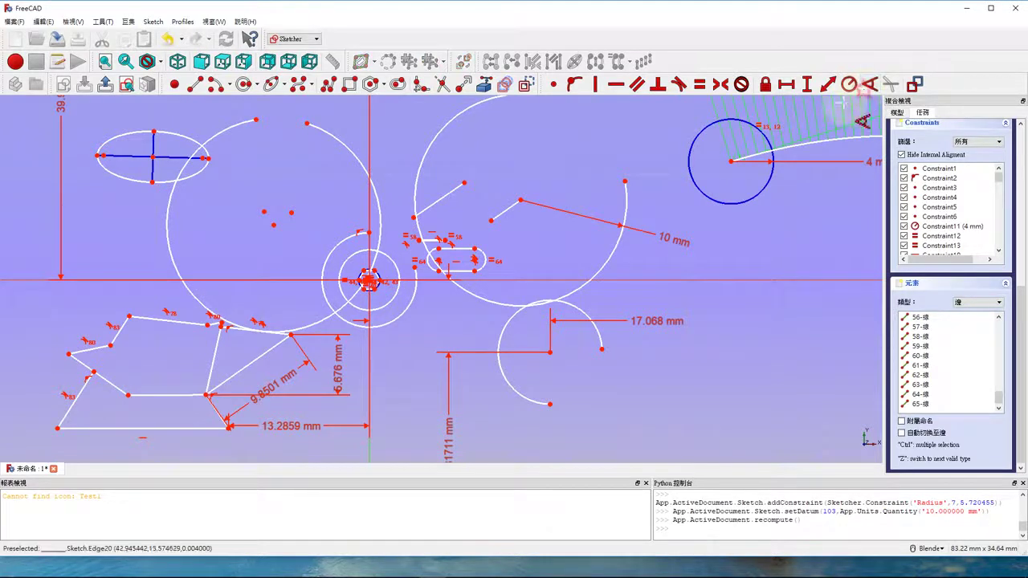
pyautogui.click(507, 212)
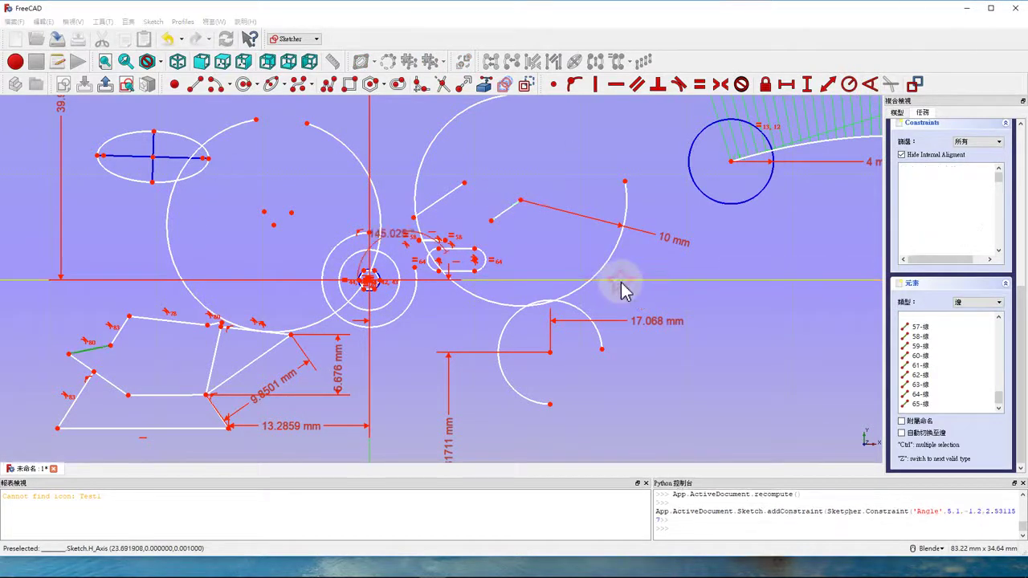
pyautogui.click(622, 283)
pyautogui.click(531, 304)
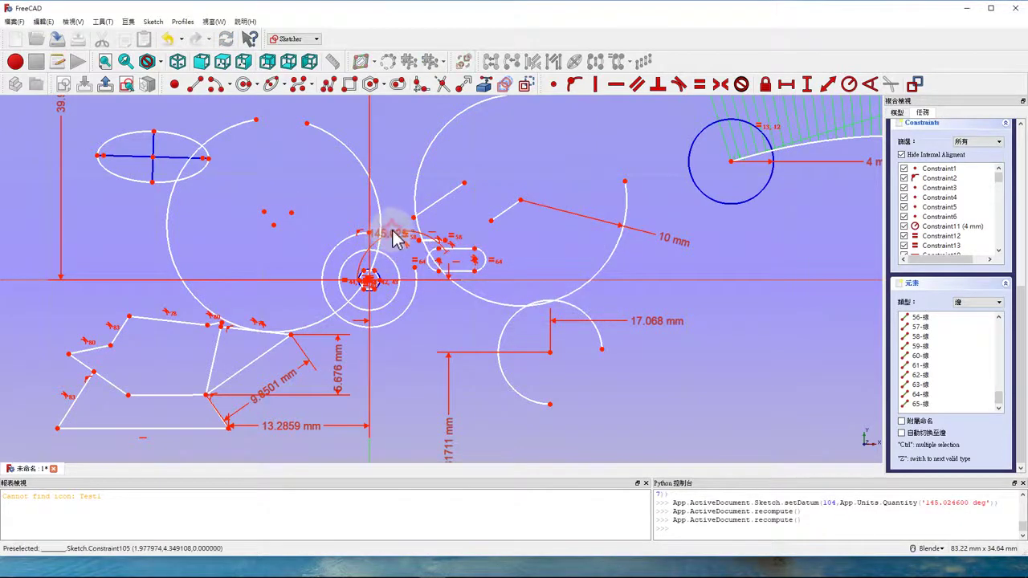
pyautogui.moveTo(396, 248); pyautogui.dragTo(501, 241)
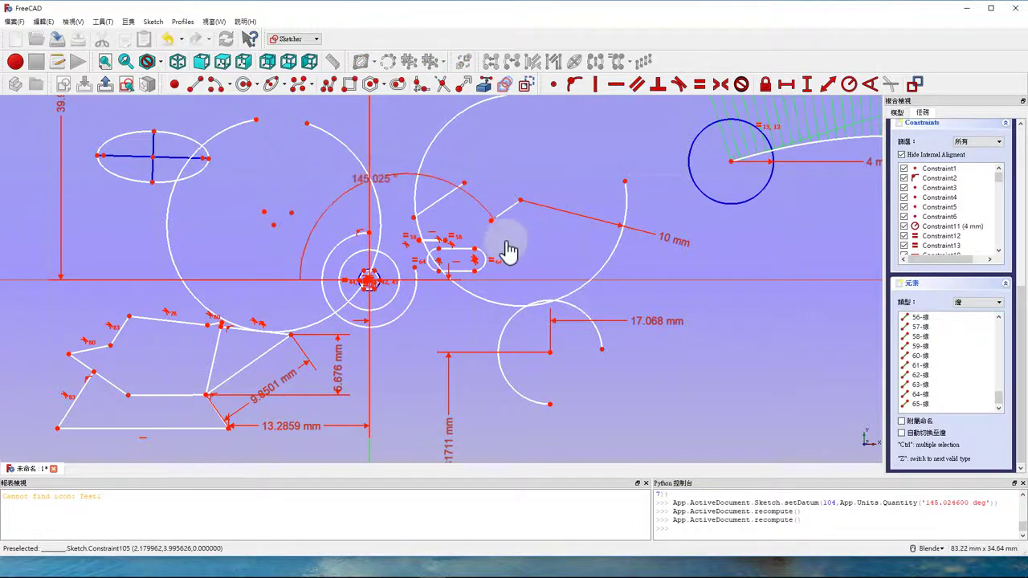
# Try a second angle on the short slanted line and dismiss the invalid-angle error
pyautogui.click(869, 83)
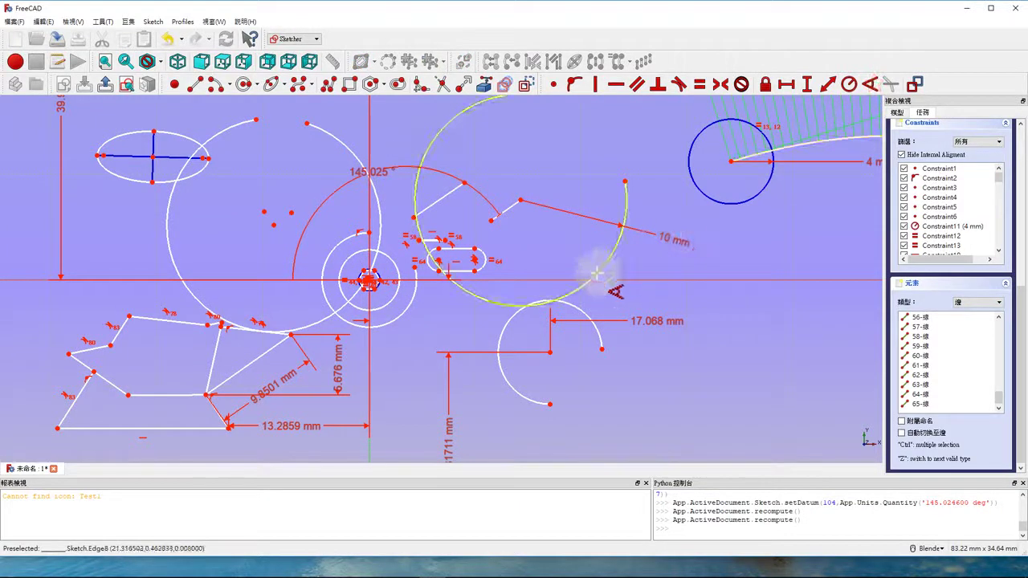
pyautogui.click(510, 216)
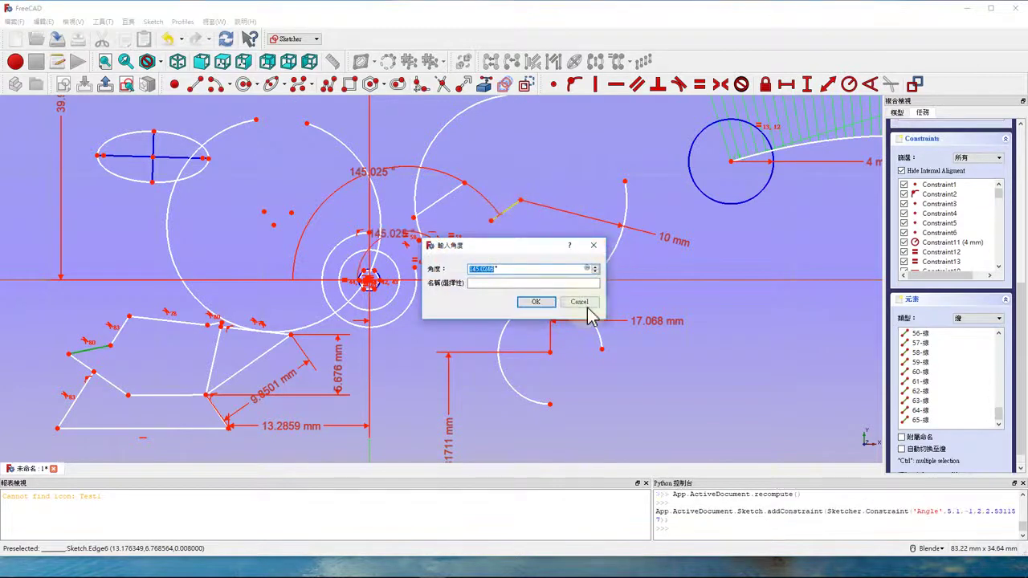
pyautogui.click(545, 303)
pyautogui.click(526, 300)
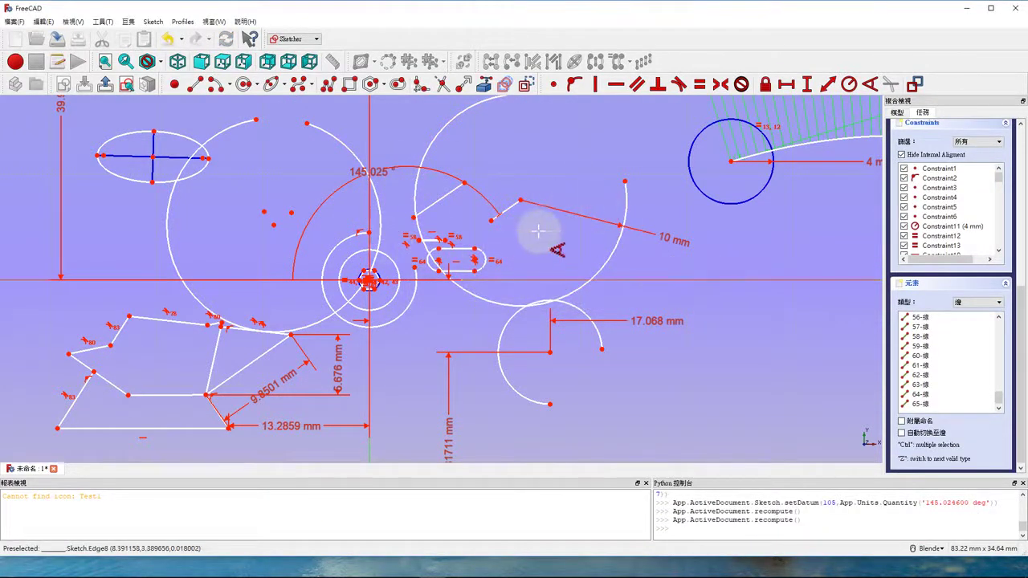
# Set a 42.206° angle between the polygon's left edge and diagonal line, placing the label between them
pyautogui.scroll(1, 241, 353)
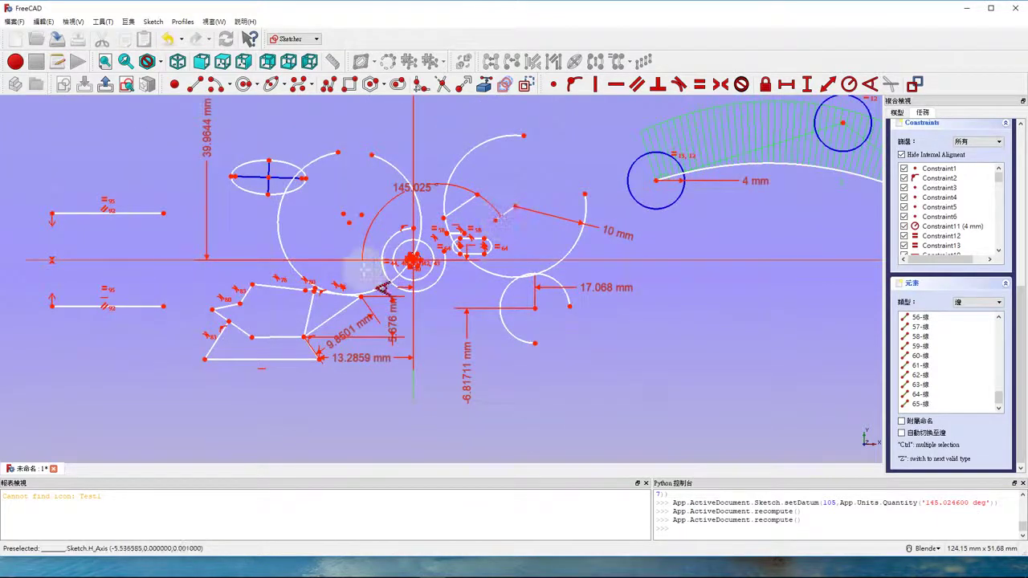
pyautogui.scroll(1, 249, 358)
pyautogui.scroll(1, 265, 353)
pyautogui.scroll(4, 365, 285)
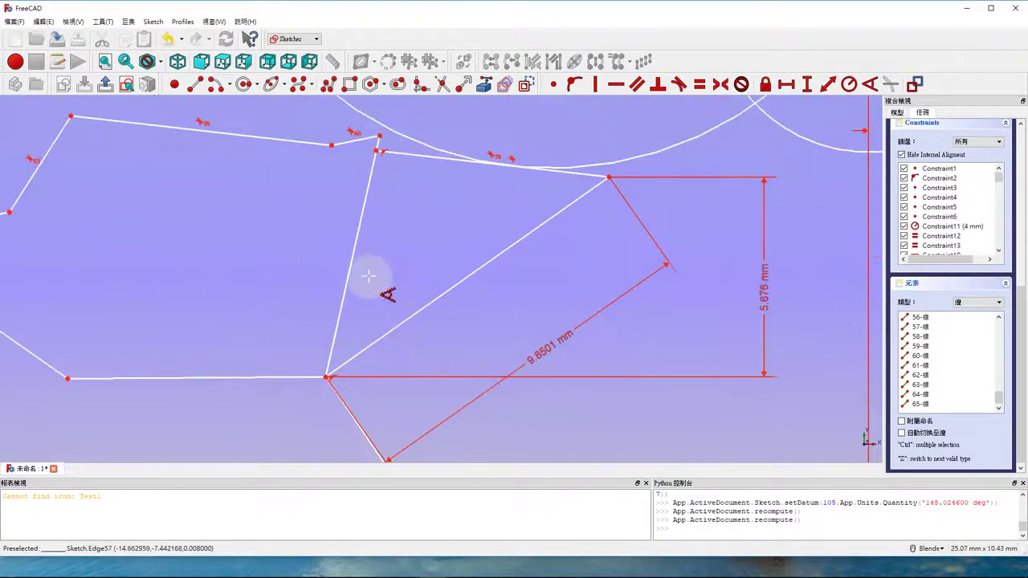
pyautogui.click(350, 271)
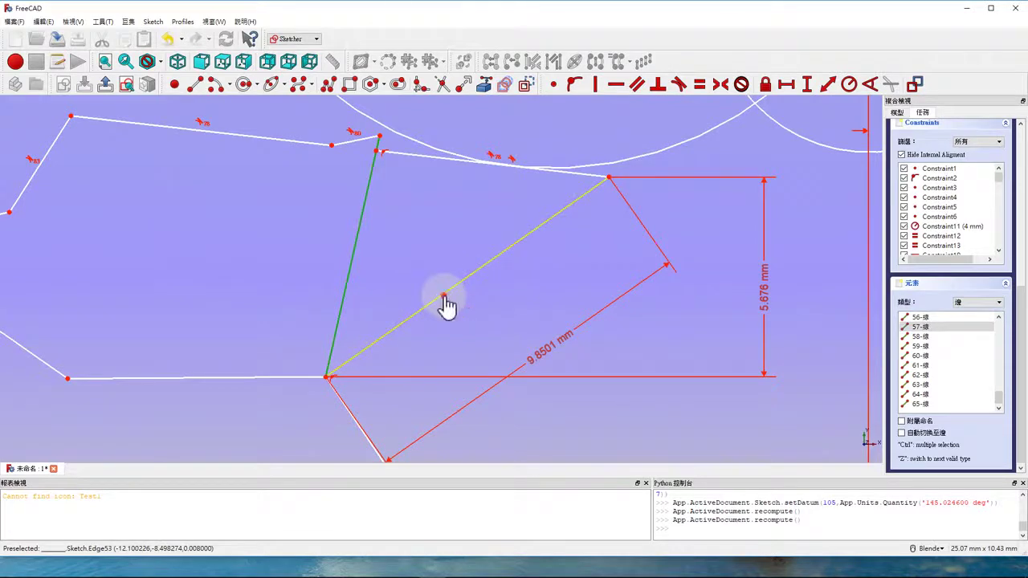
pyautogui.click(443, 297)
pyautogui.click(533, 304)
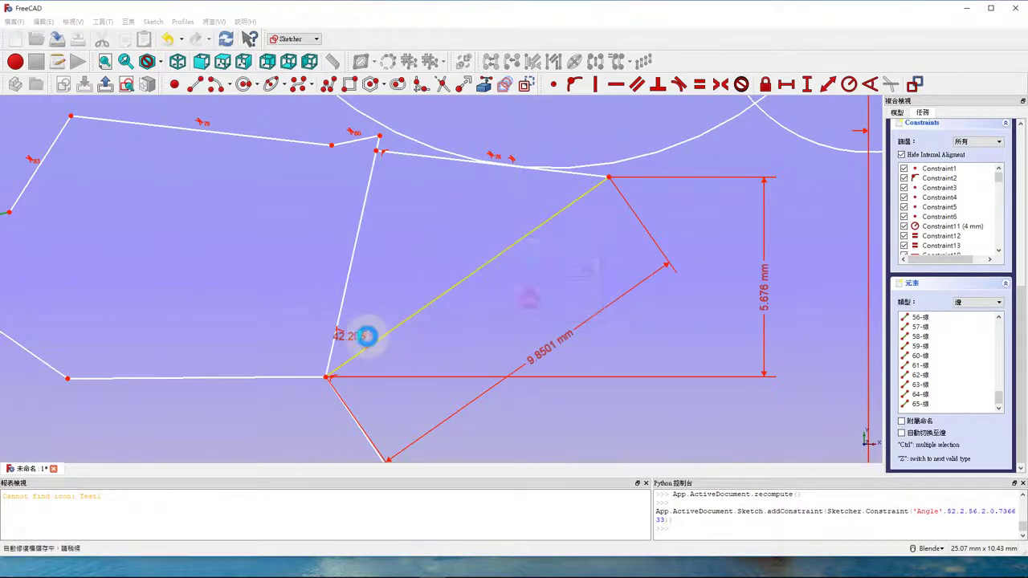
pyautogui.moveTo(357, 343); pyautogui.dragTo(419, 278)
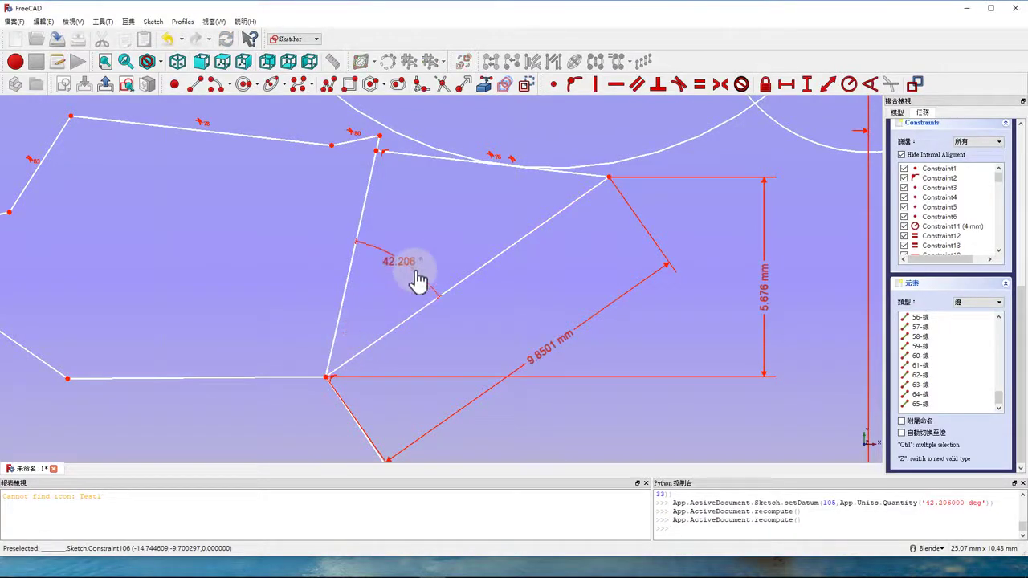
pyautogui.scroll(-5, 340, 332)
pyautogui.scroll(3, 410, 282)
pyautogui.scroll(-4, 410, 283)
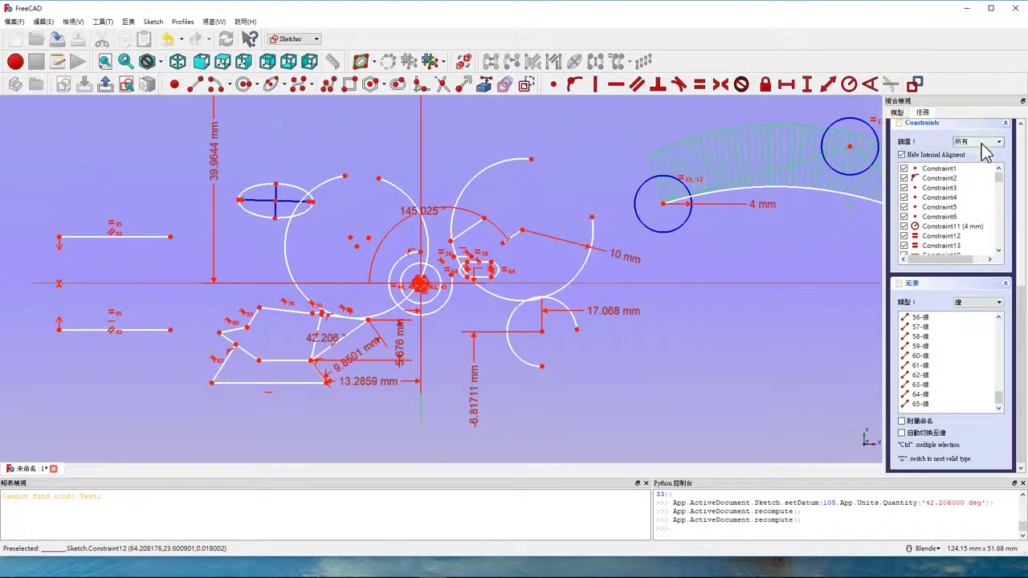
# Close the sketch from the task panel to return to the Part Design model tree
pyautogui.scroll(2, 726, 273)
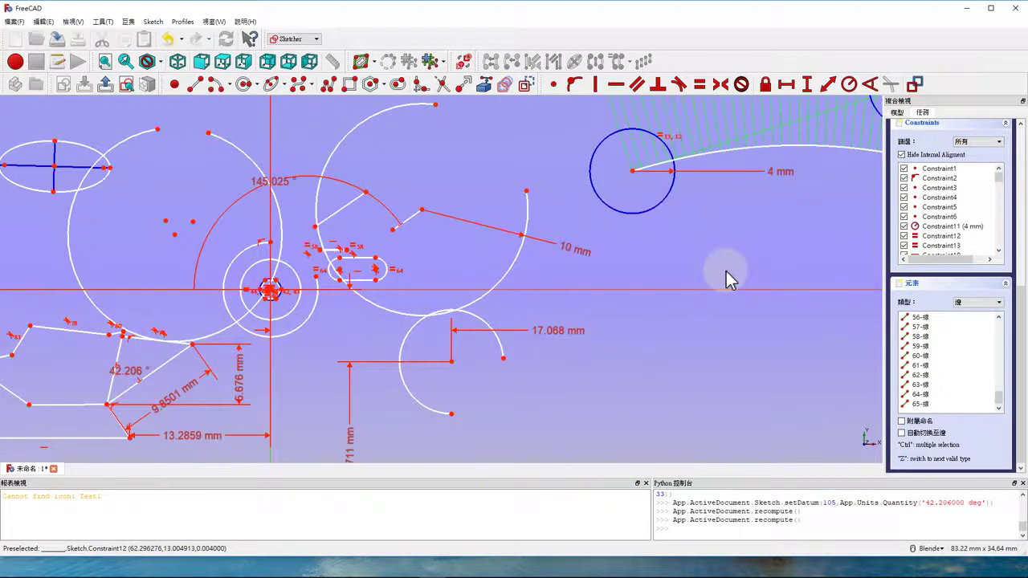
pyautogui.scroll(-2, 726, 273)
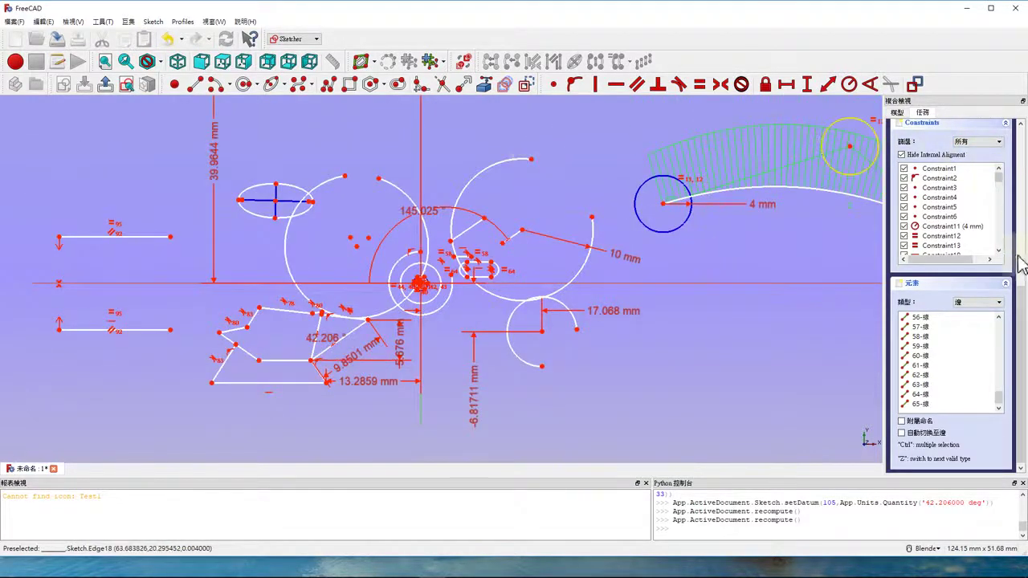
pyautogui.scroll(8, 1004, 298)
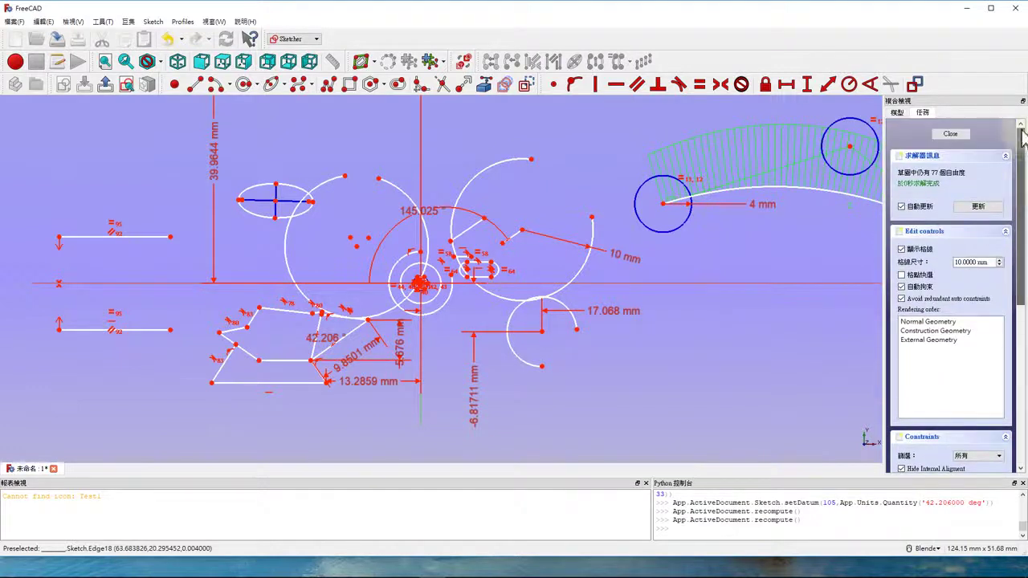
pyautogui.click(953, 133)
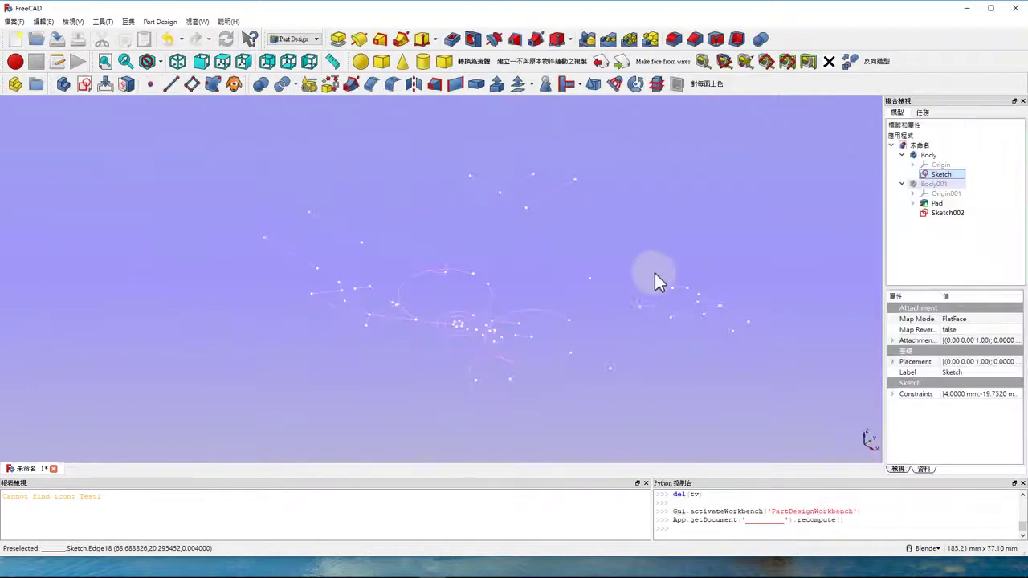